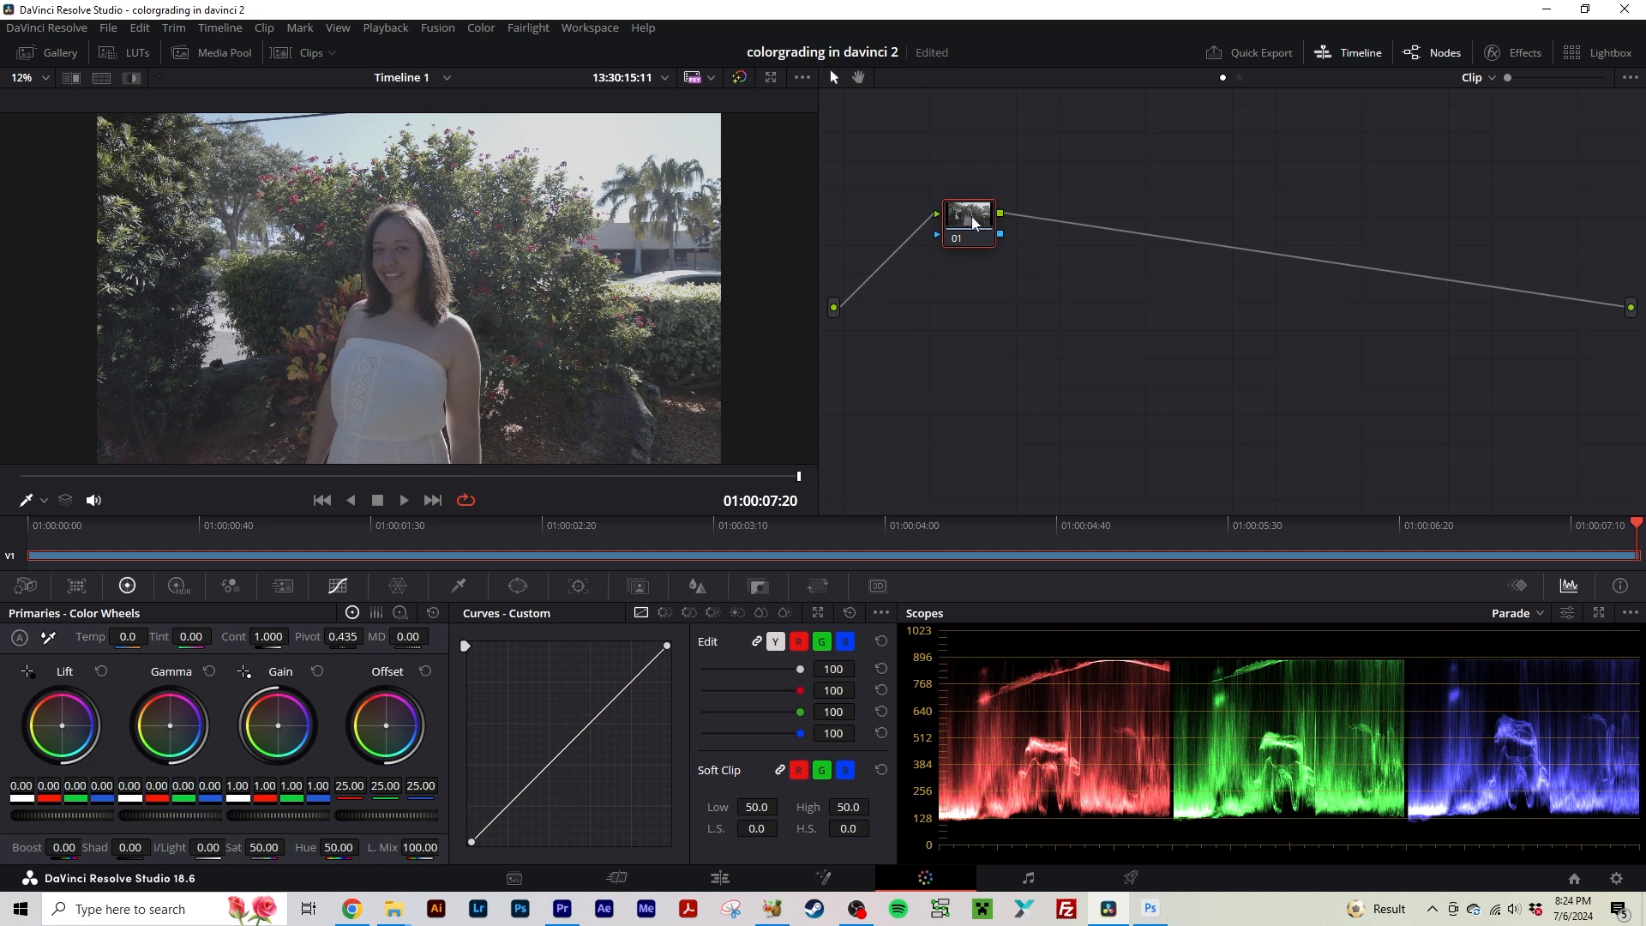
Reposition the first node near the start of the graph and add four serial nodes after it.
mouse_move(970, 220)
mouse_down()
mouse_move(1059, 220)
mouse_move(928, 225)
mouse_move(978, 200)
mouse_move(948, 221)
mouse_up()
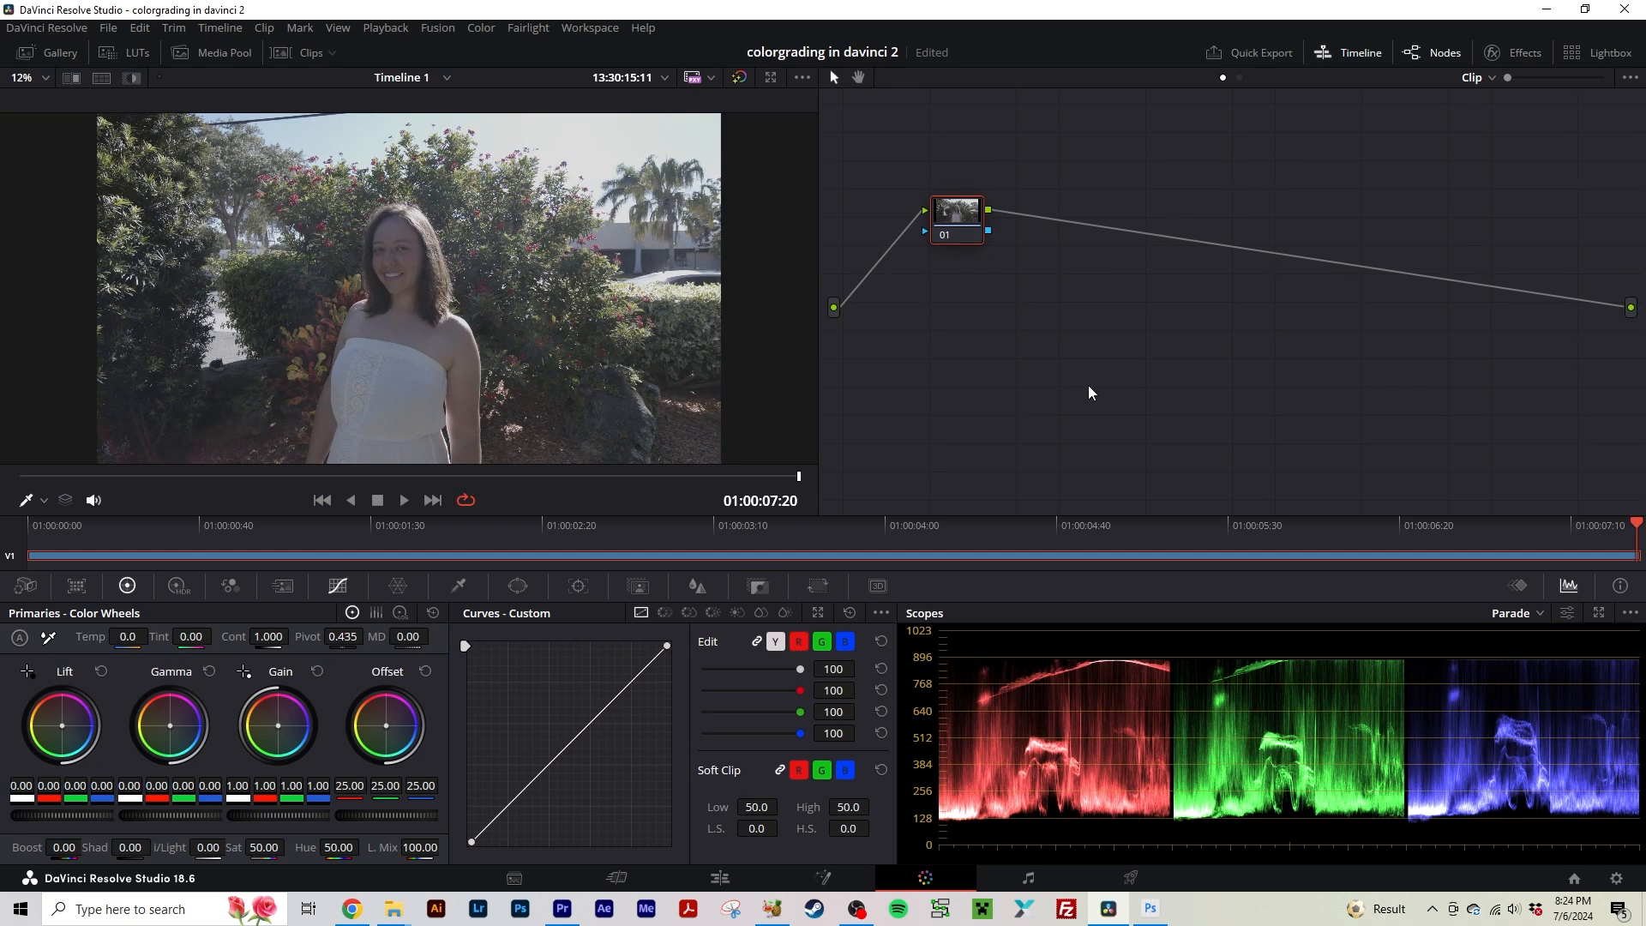
drag(947, 216, 932, 236)
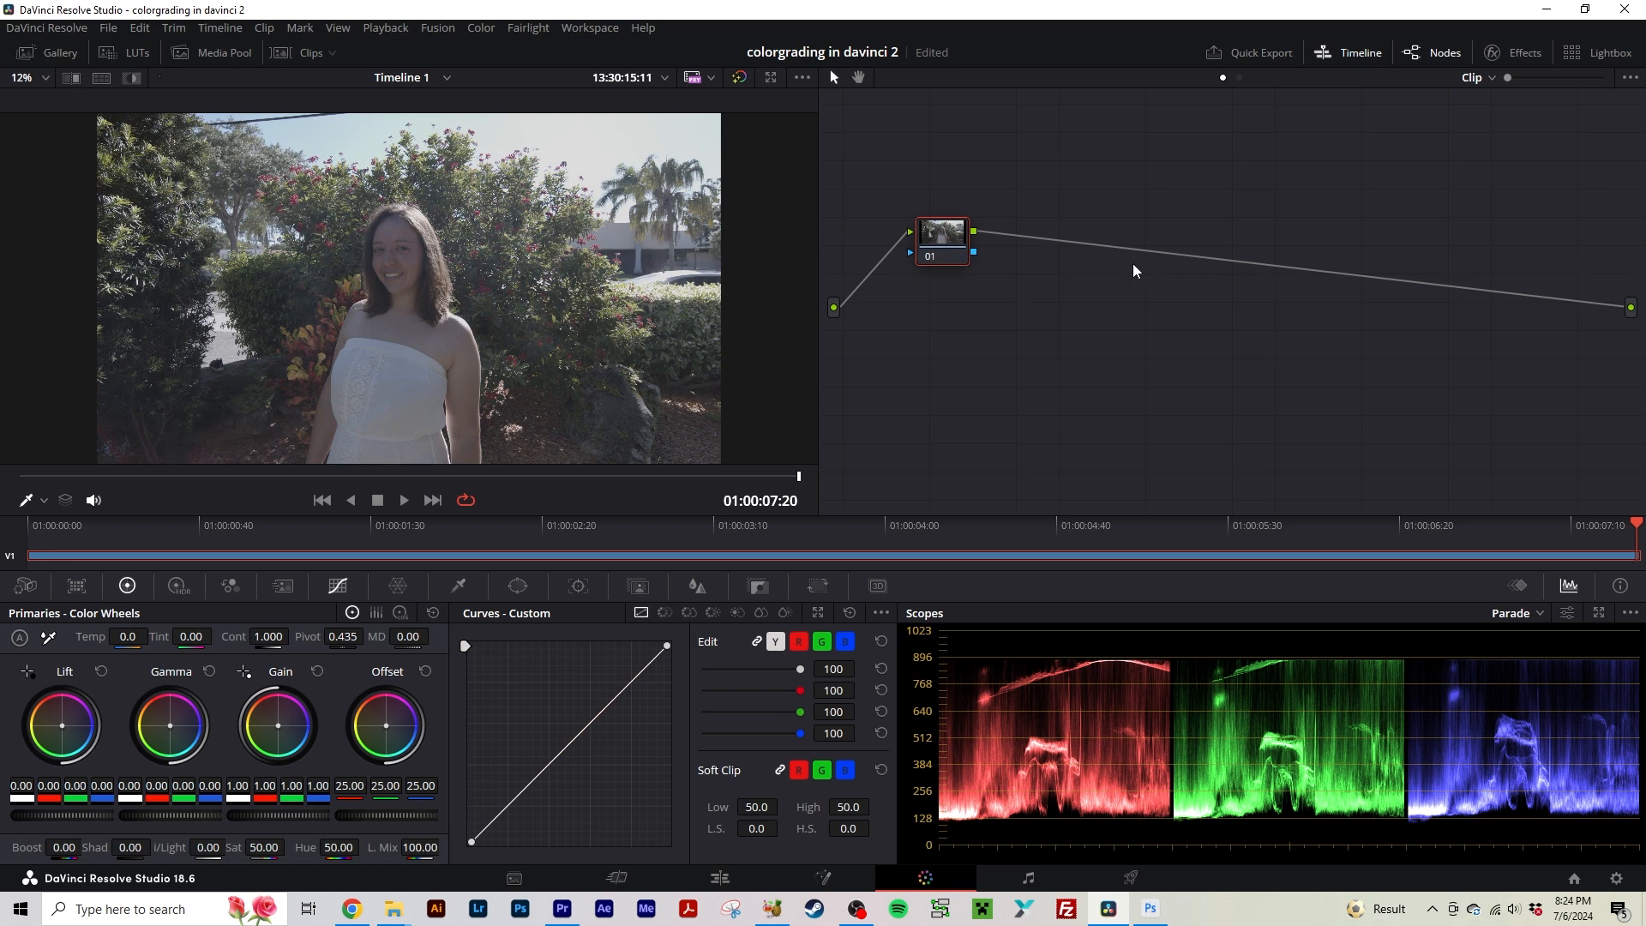
key(alt+s)
key(alt+s)
key(alt+s)
key(alt+s)
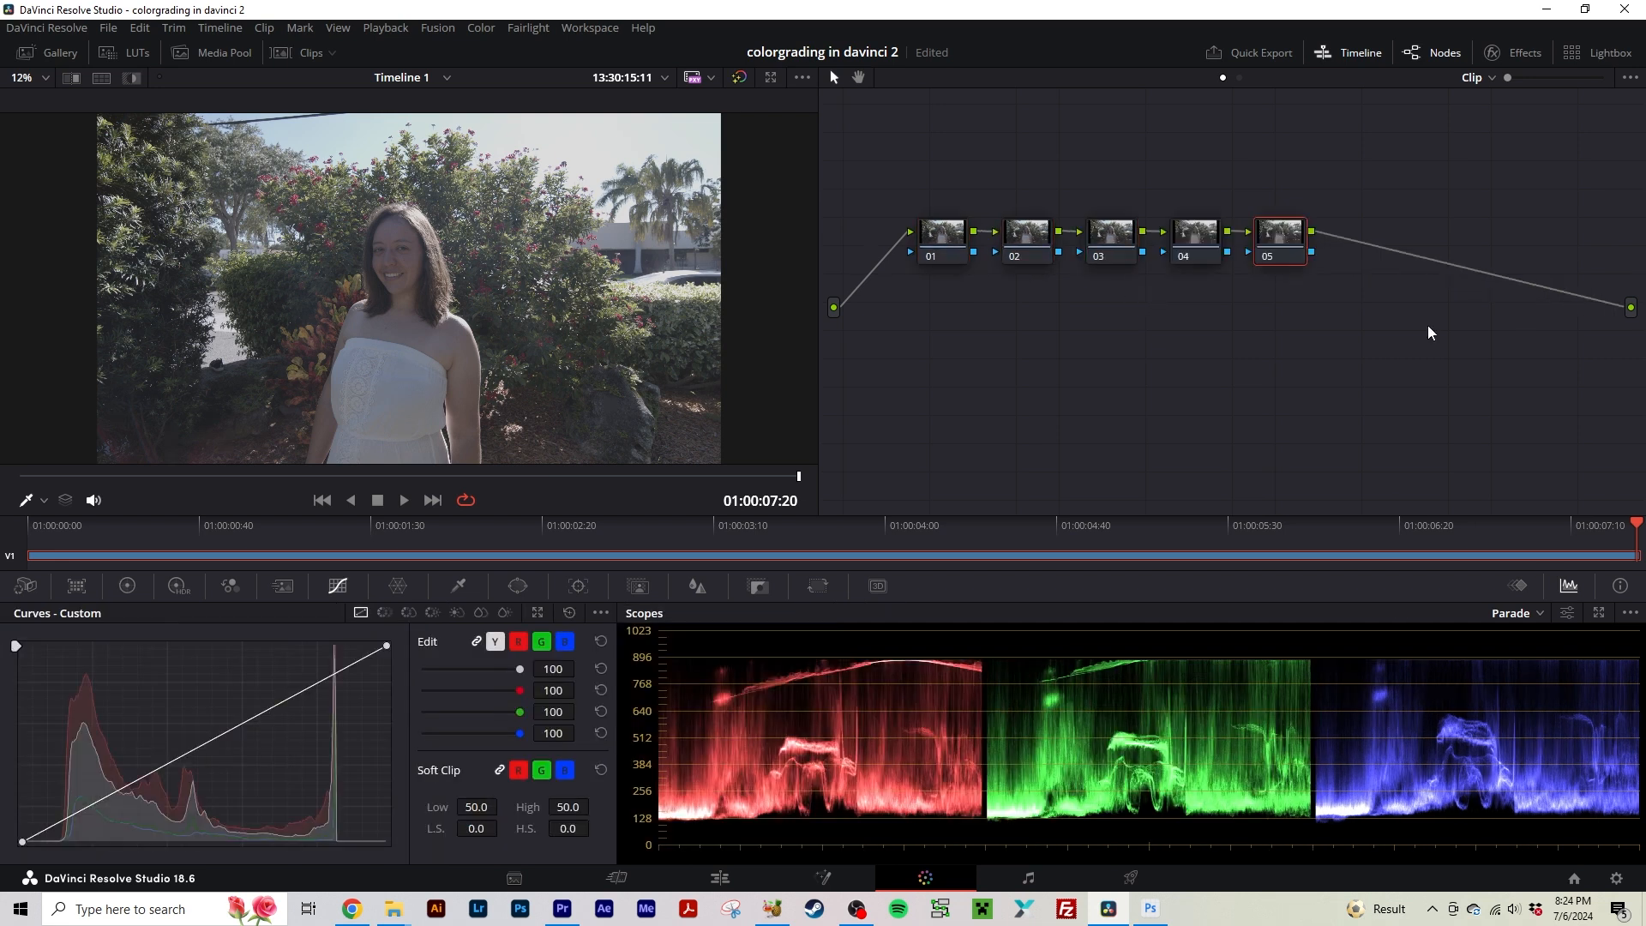
Split the node chain, placing nodes 04 and 05 near the output and nodes 01 to 03 near the input.
drag(1438, 178, 1159, 326)
drag(1379, 156, 1171, 337)
drag(1197, 238, 1469, 164)
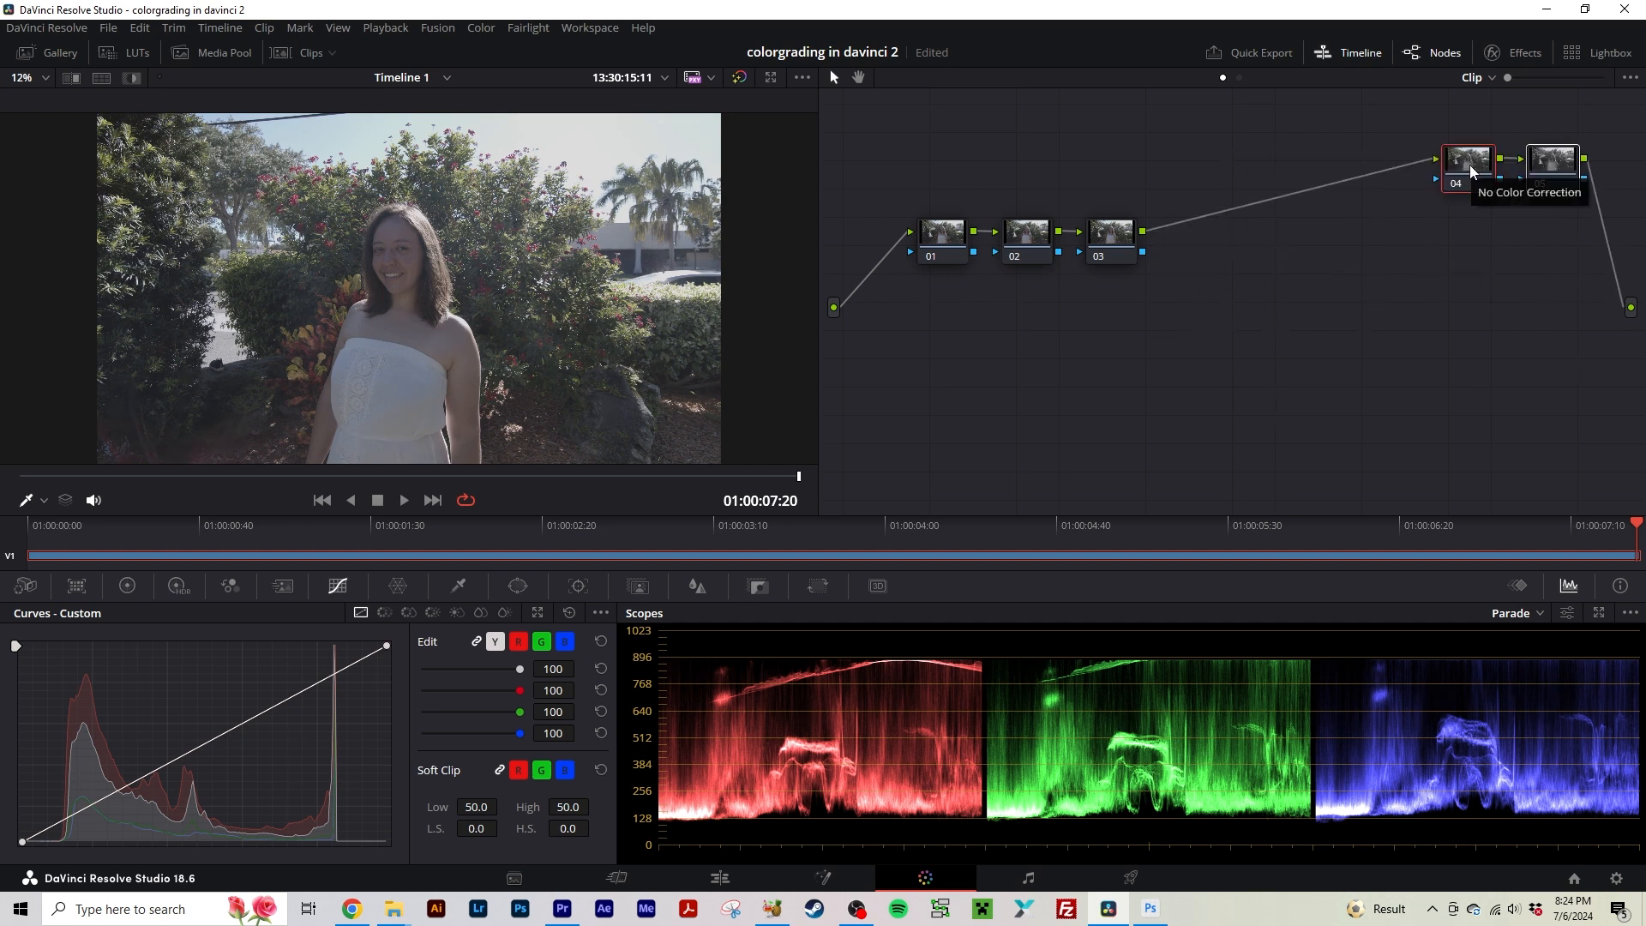
drag(1167, 163, 894, 171)
Label node 01 "Lumanance", node 02 "Saturaton" and node 03 "Look".
click(896, 175)
right_click(905, 168)
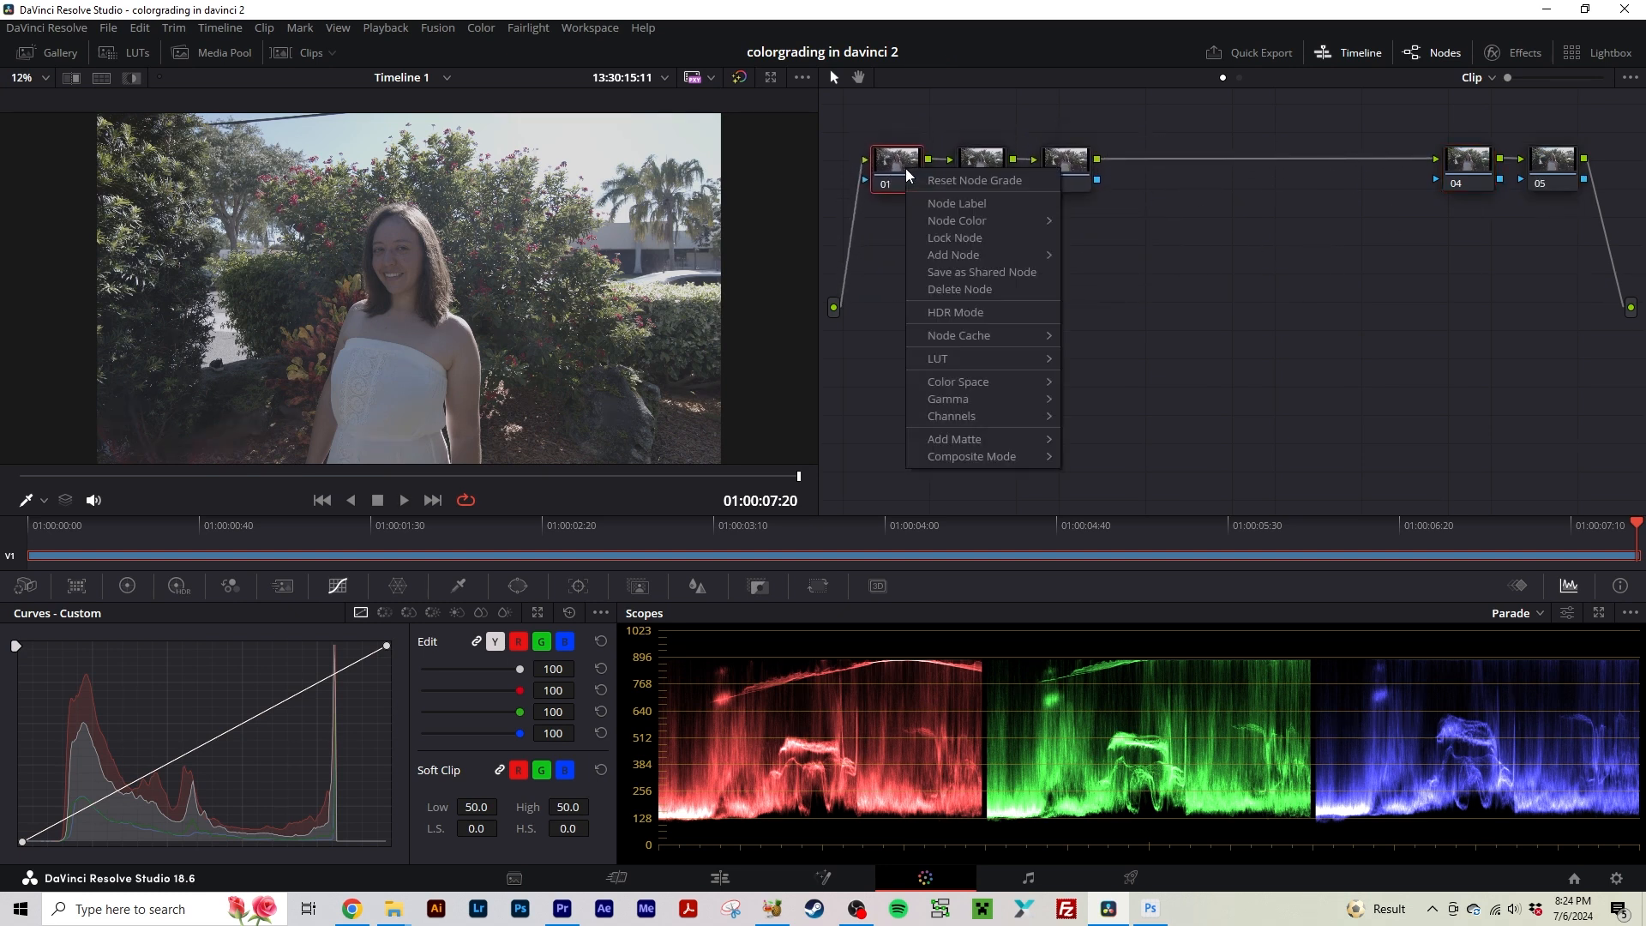
click(958, 199)
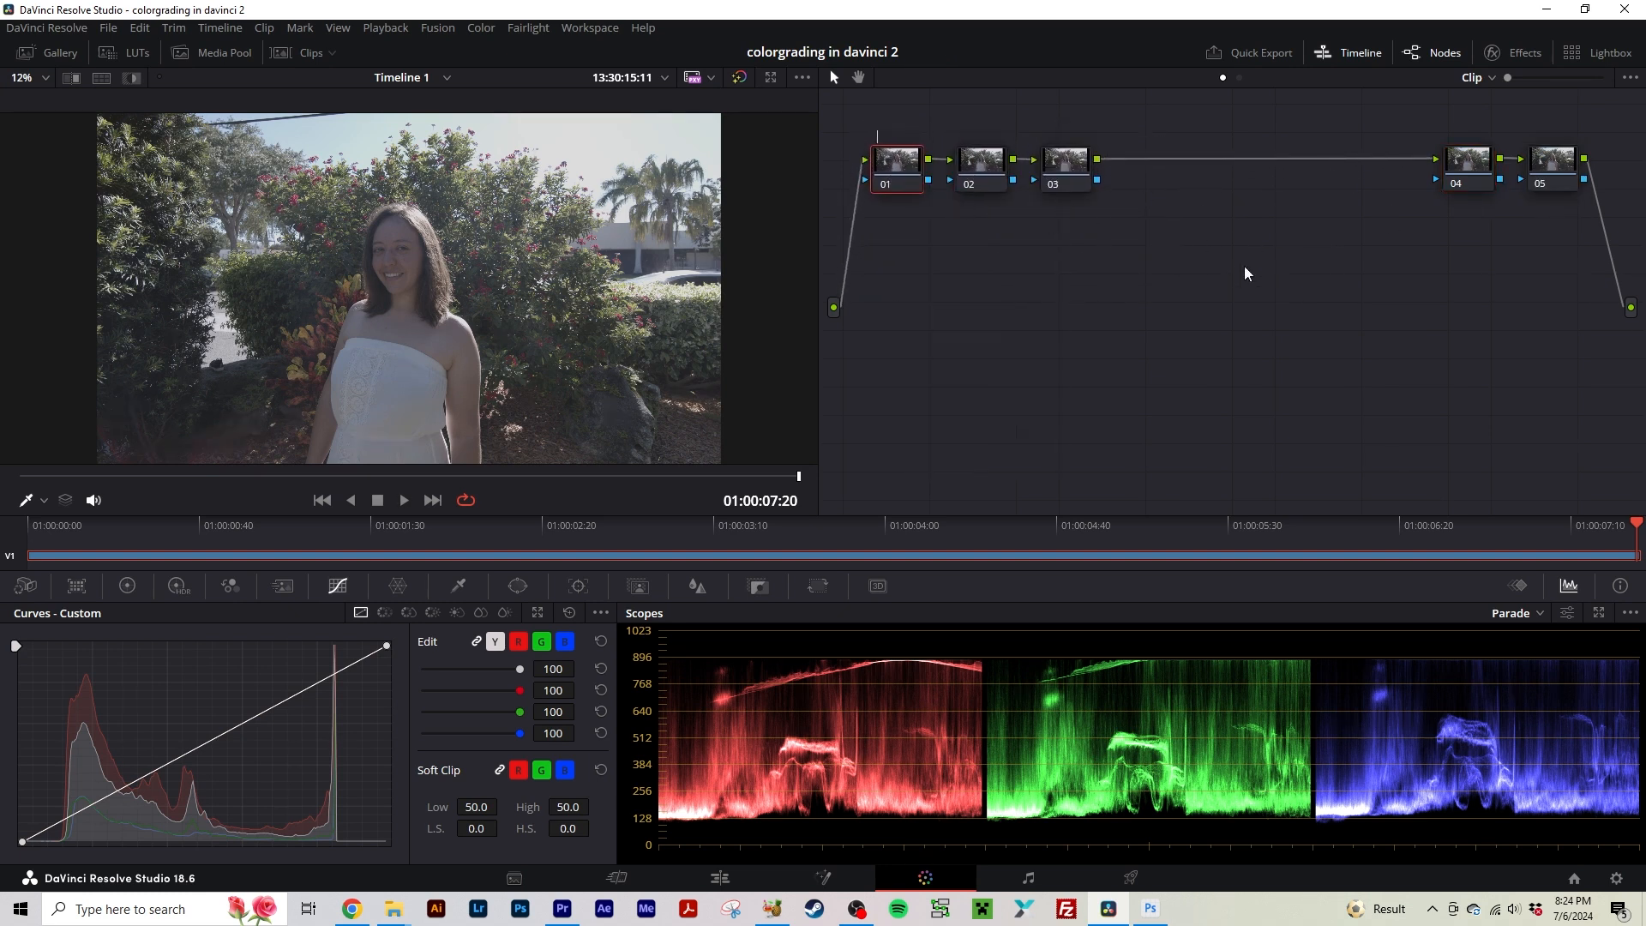
text(Lumanance)
right_click(993, 170)
click(1047, 205)
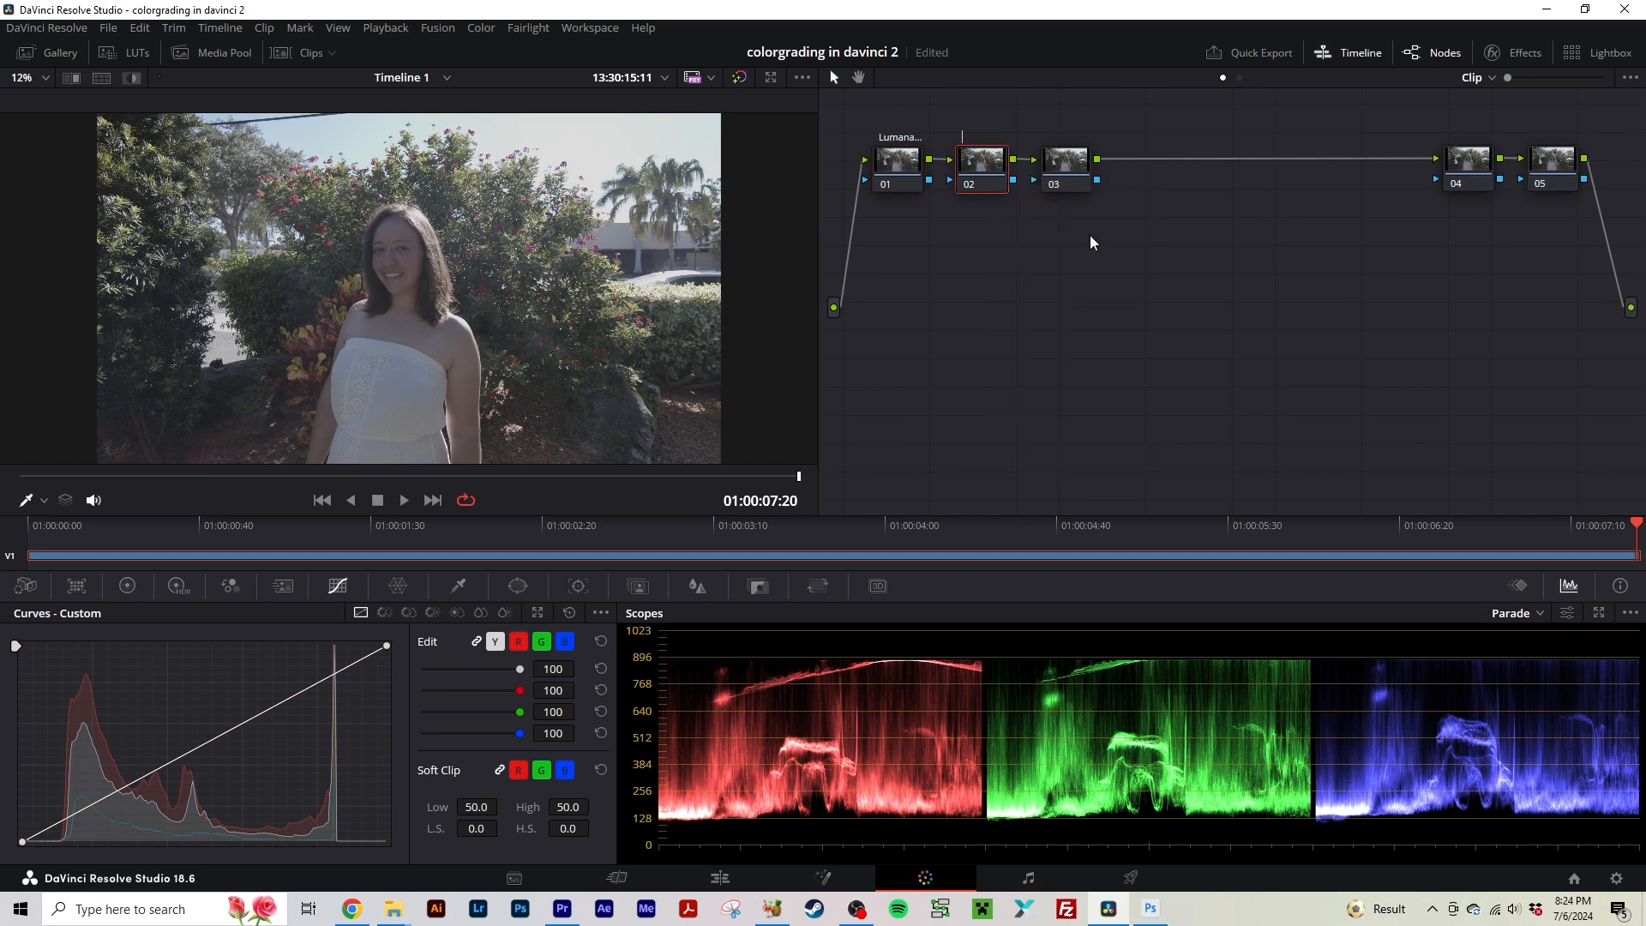
text(Saturaton)
click(1065, 162)
right_click(1067, 161)
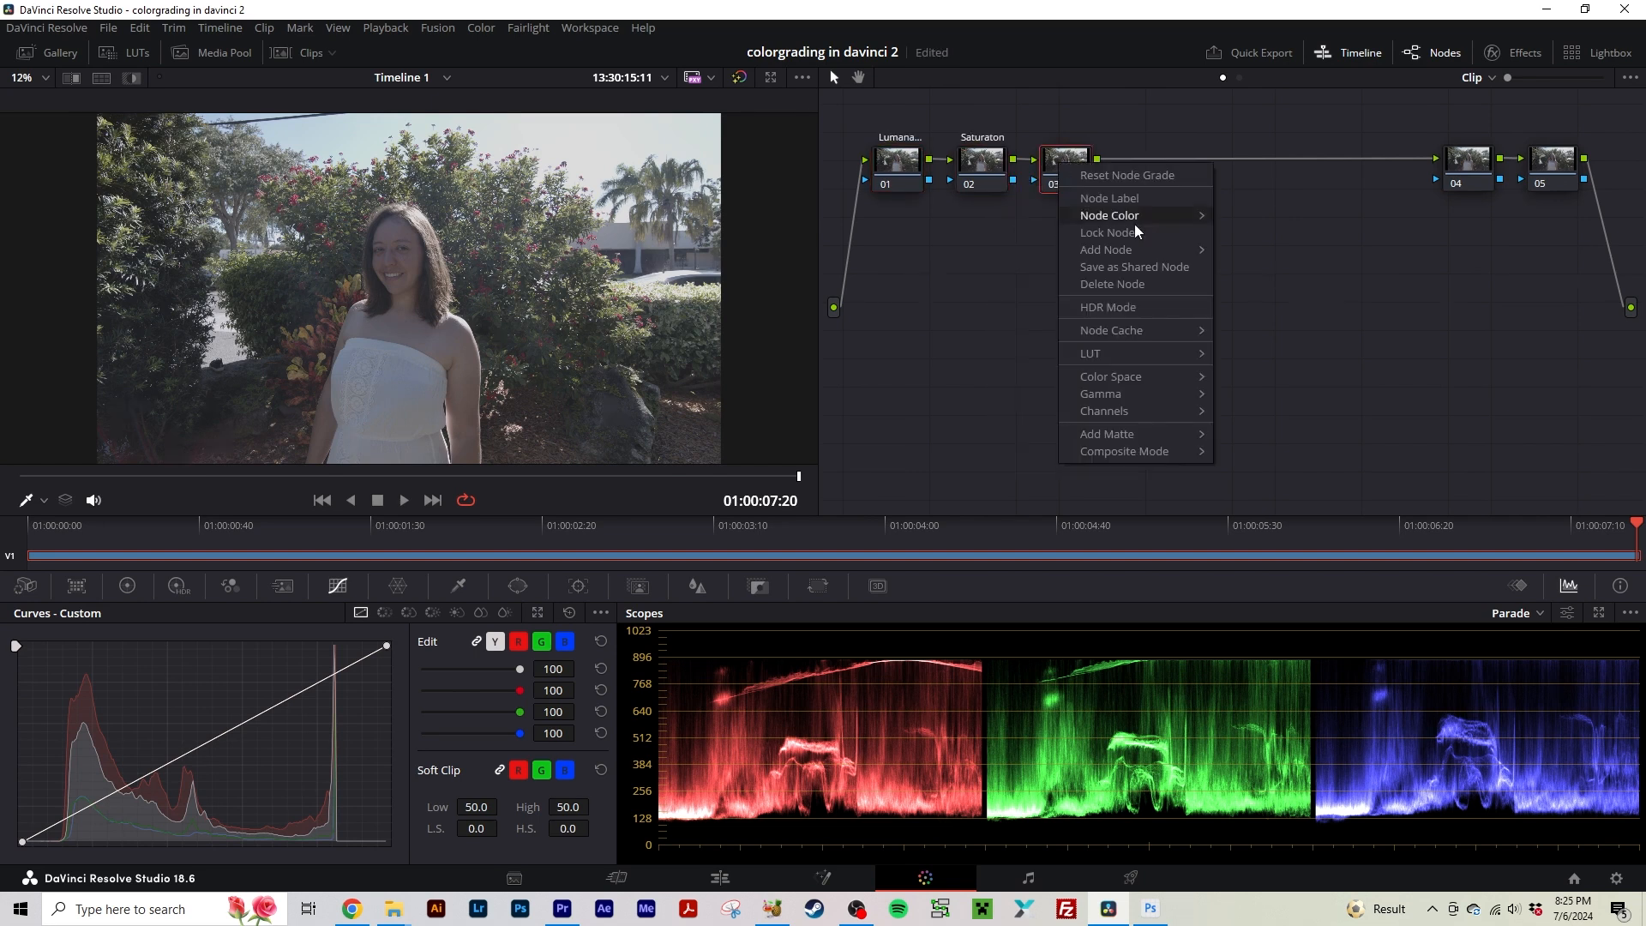
click(1133, 198)
text(Look)
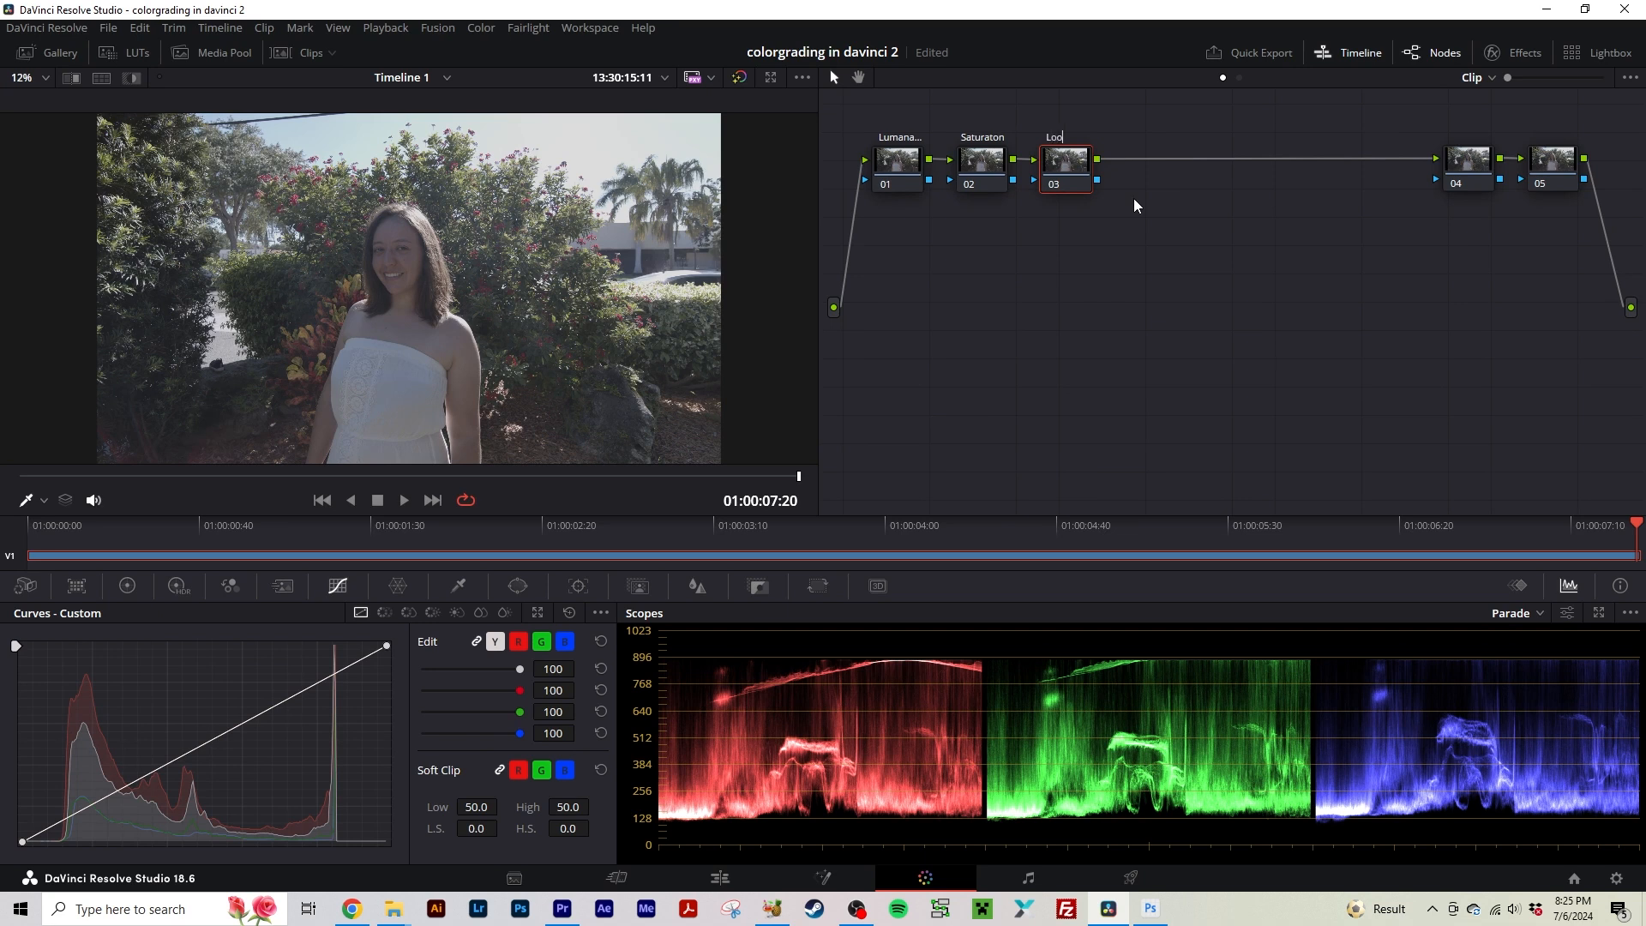
Label node 04 "Tint" and node 05 "Contrast".
right_click(1464, 159)
click(1511, 198)
text(Tint)
right_click(1552, 163)
click(1573, 201)
text(Contrast)
key(Return)
Select the first node and show the Primaries color wheels for it.
click(897, 165)
click(975, 169)
click(912, 167)
click(128, 590)
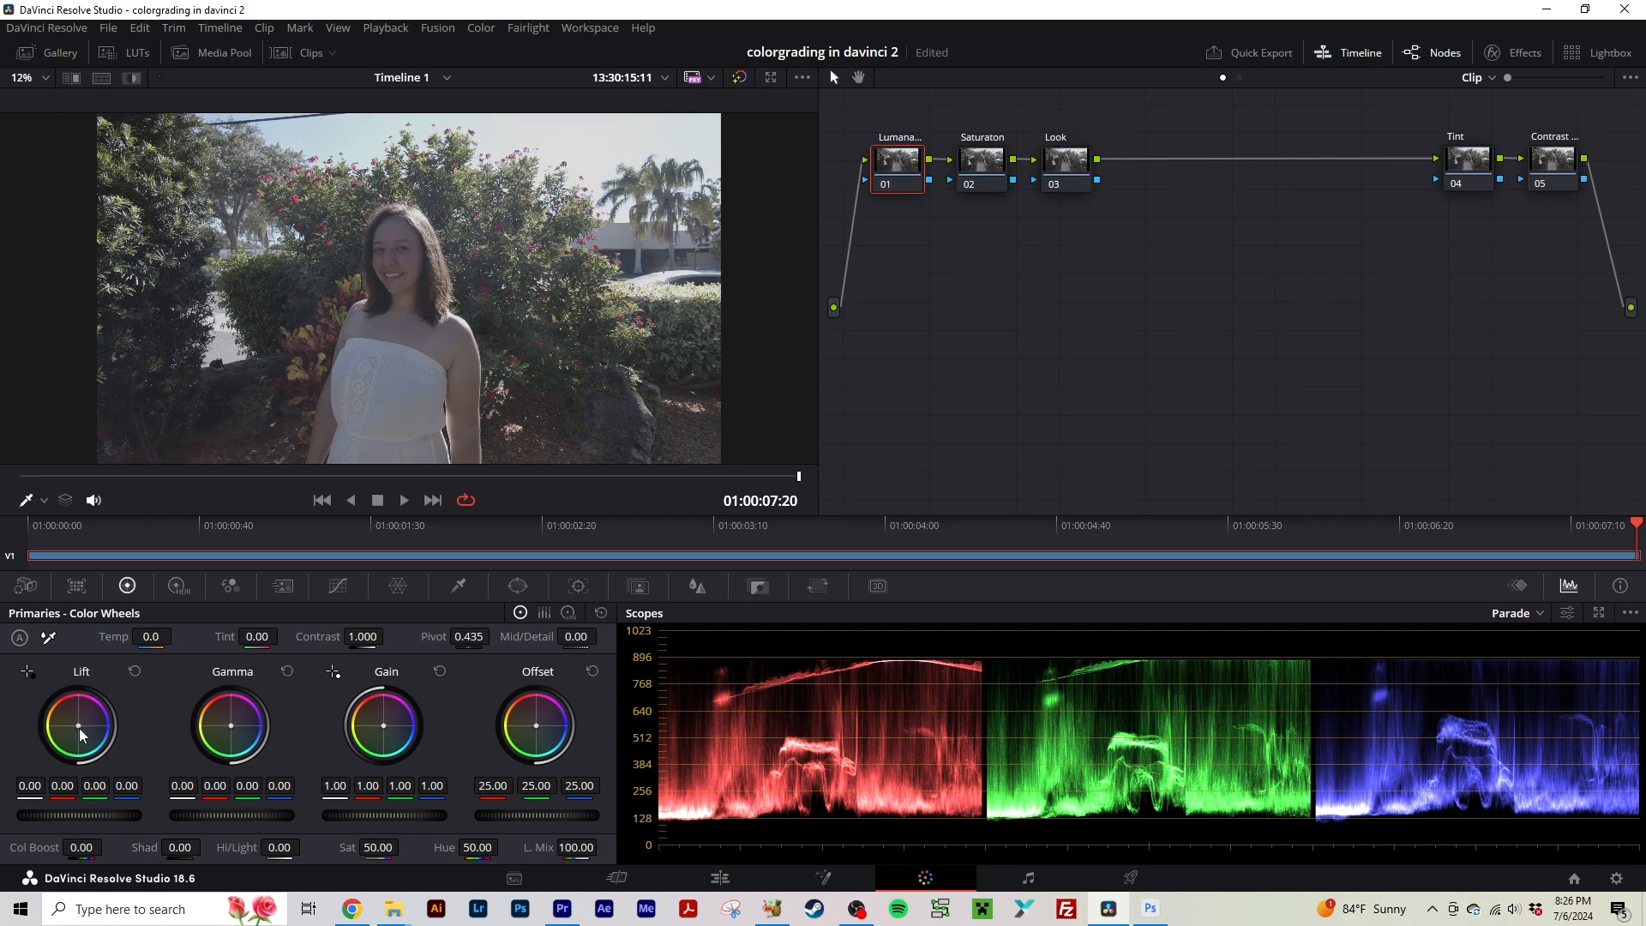
Try shifting the first node's color balance with the primary color wheels, and undo the changes.
drag(81, 729, 92, 735)
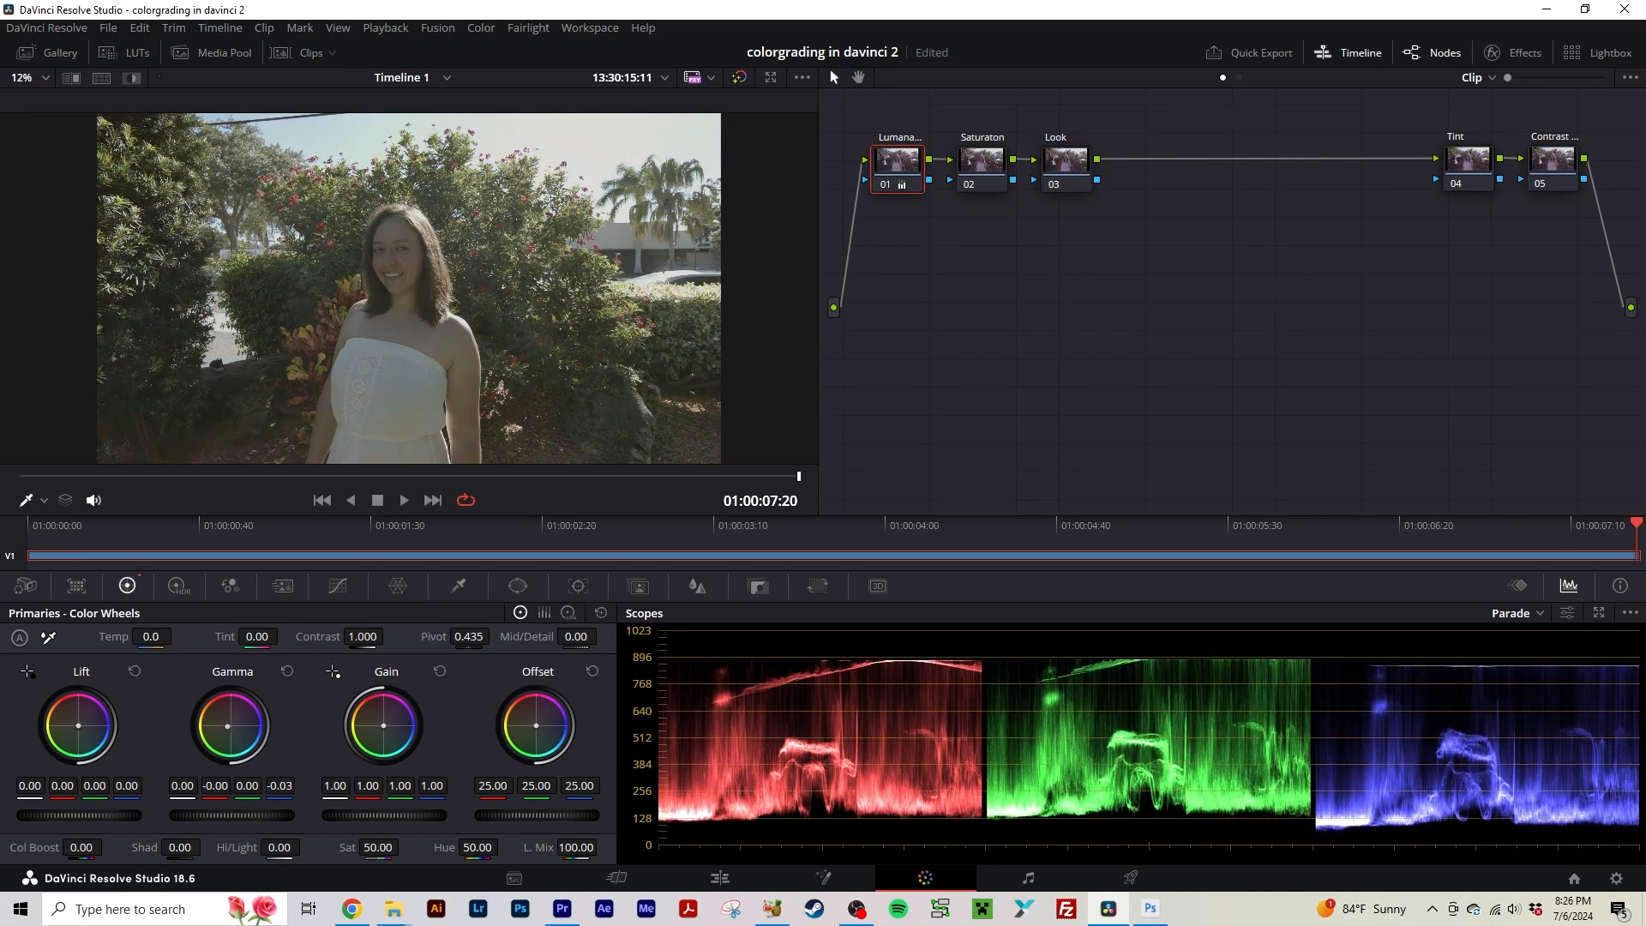
drag(383, 726, 380, 724)
click(439, 671)
drag(537, 723, 504, 718)
key(ctrl+z)
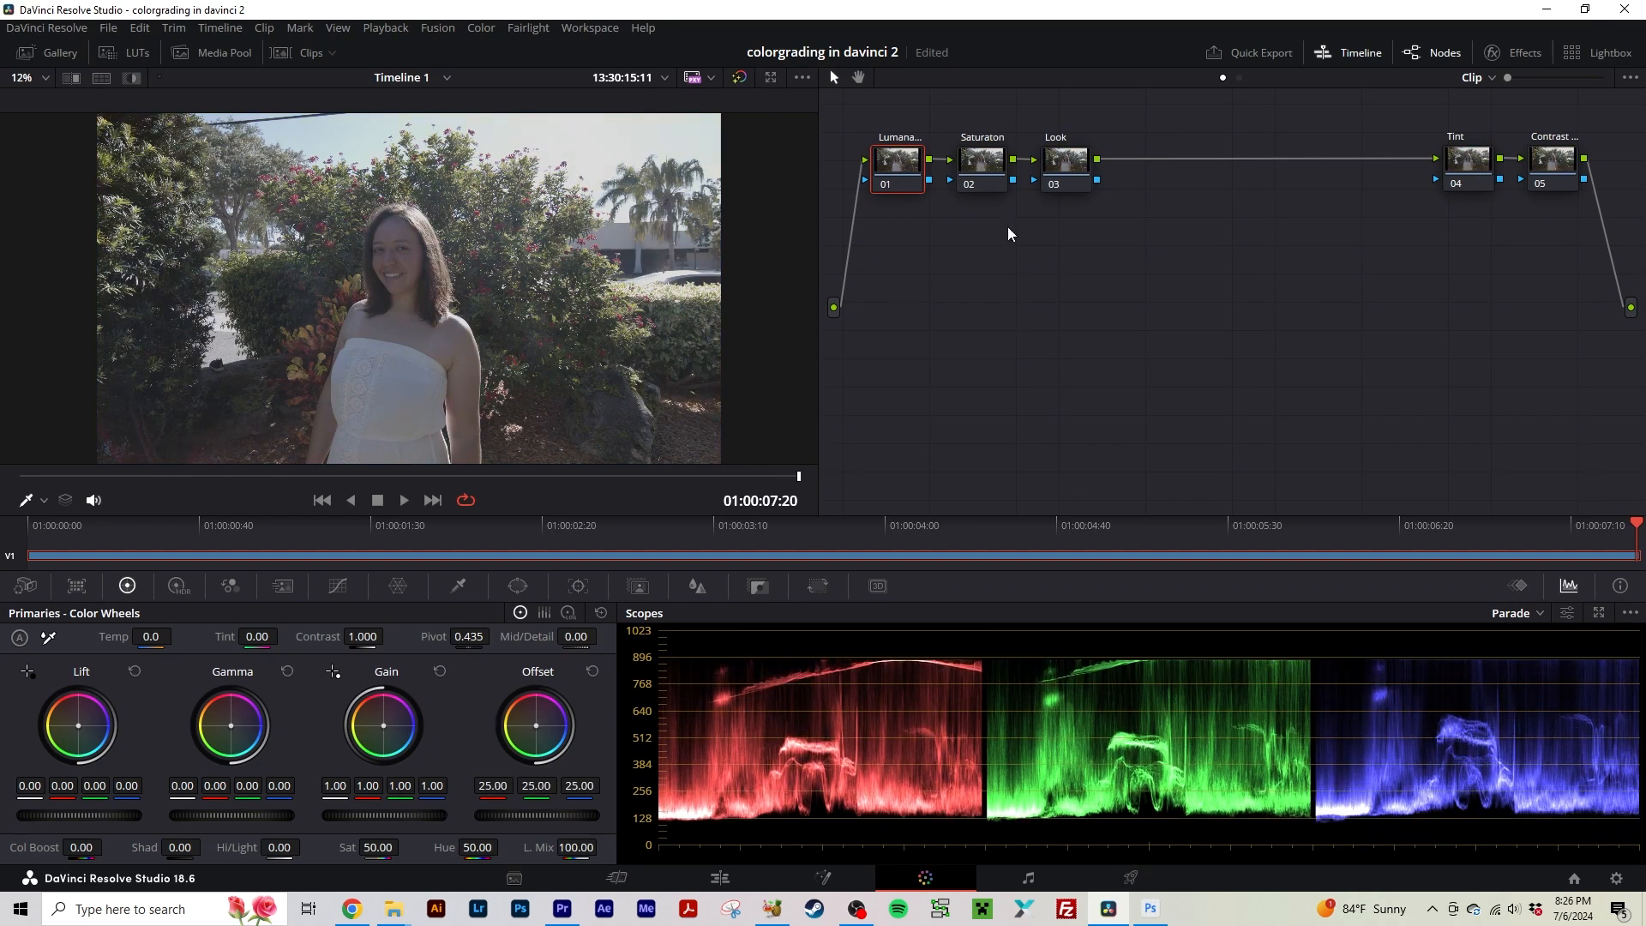
Set the Look node's Mid/Detail to 80.
click(1068, 163)
text(80)
key(Return)
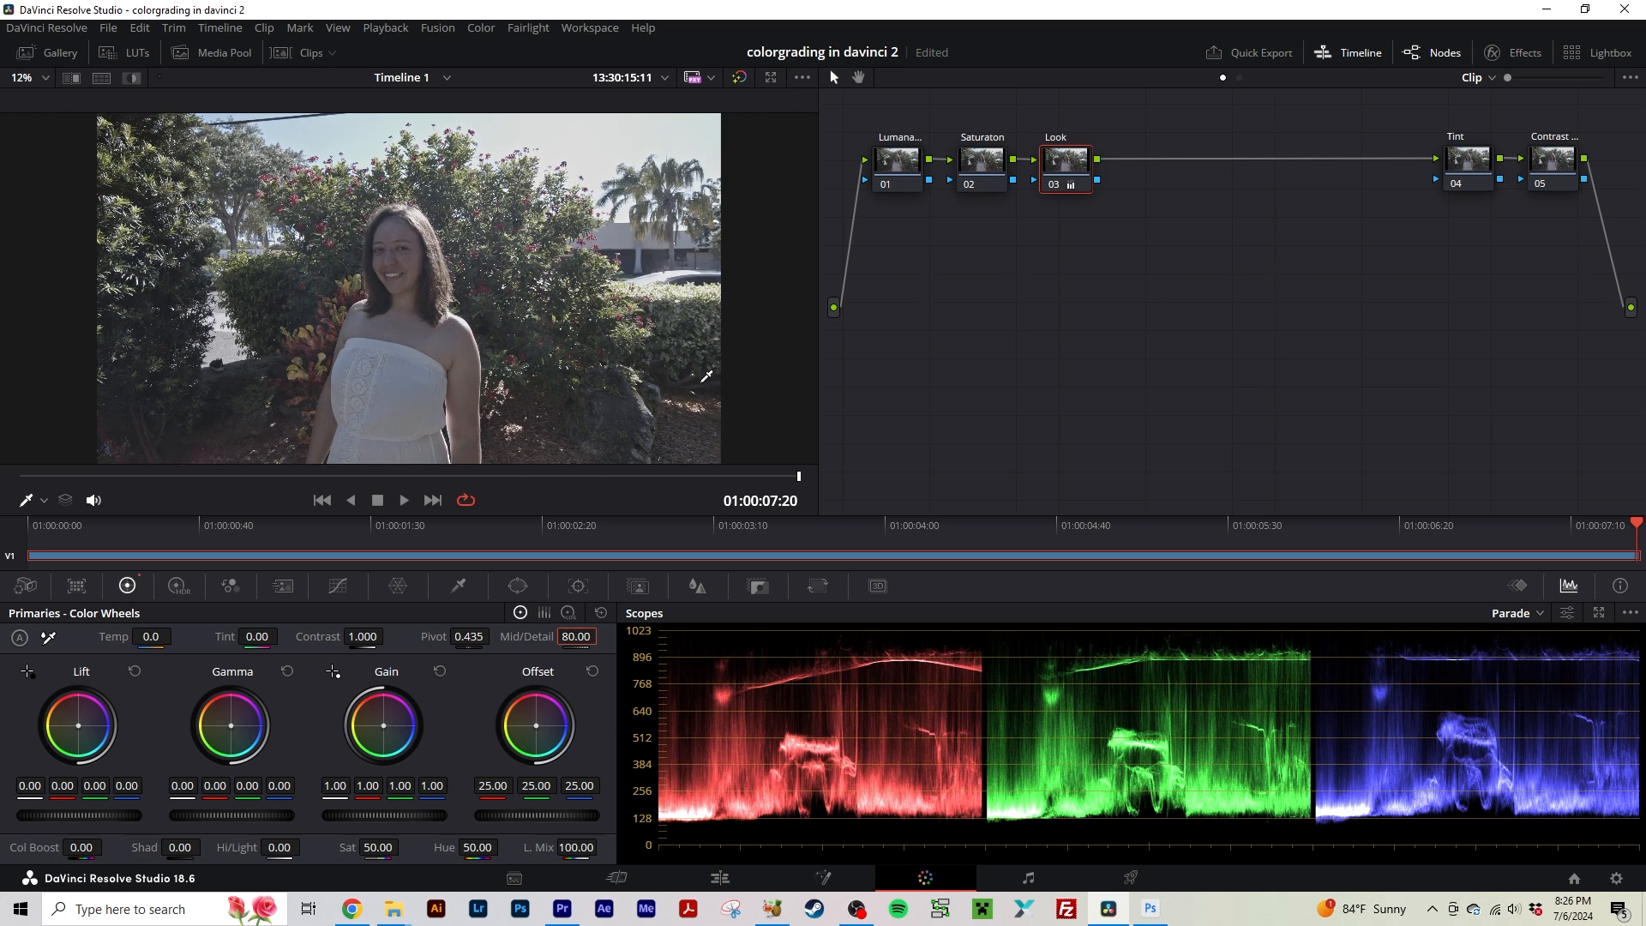
Inspect the image in an enlarged viewer and compare it with the whole grade bypassed and enabled.
key(alt+f)
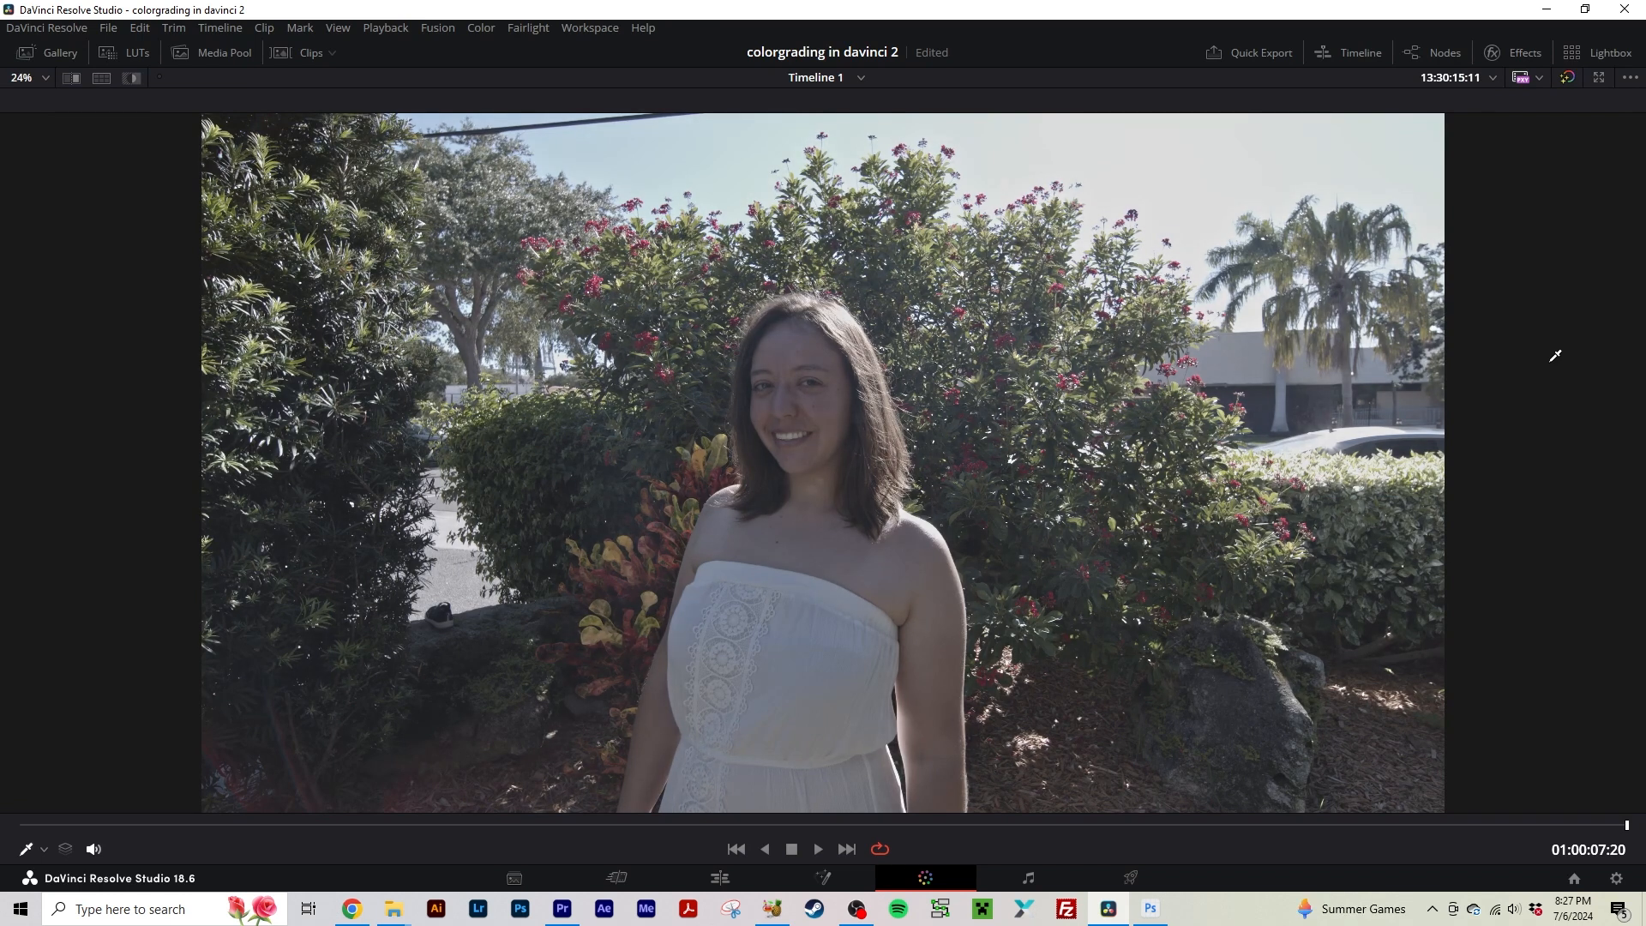
key(ctrl+f)
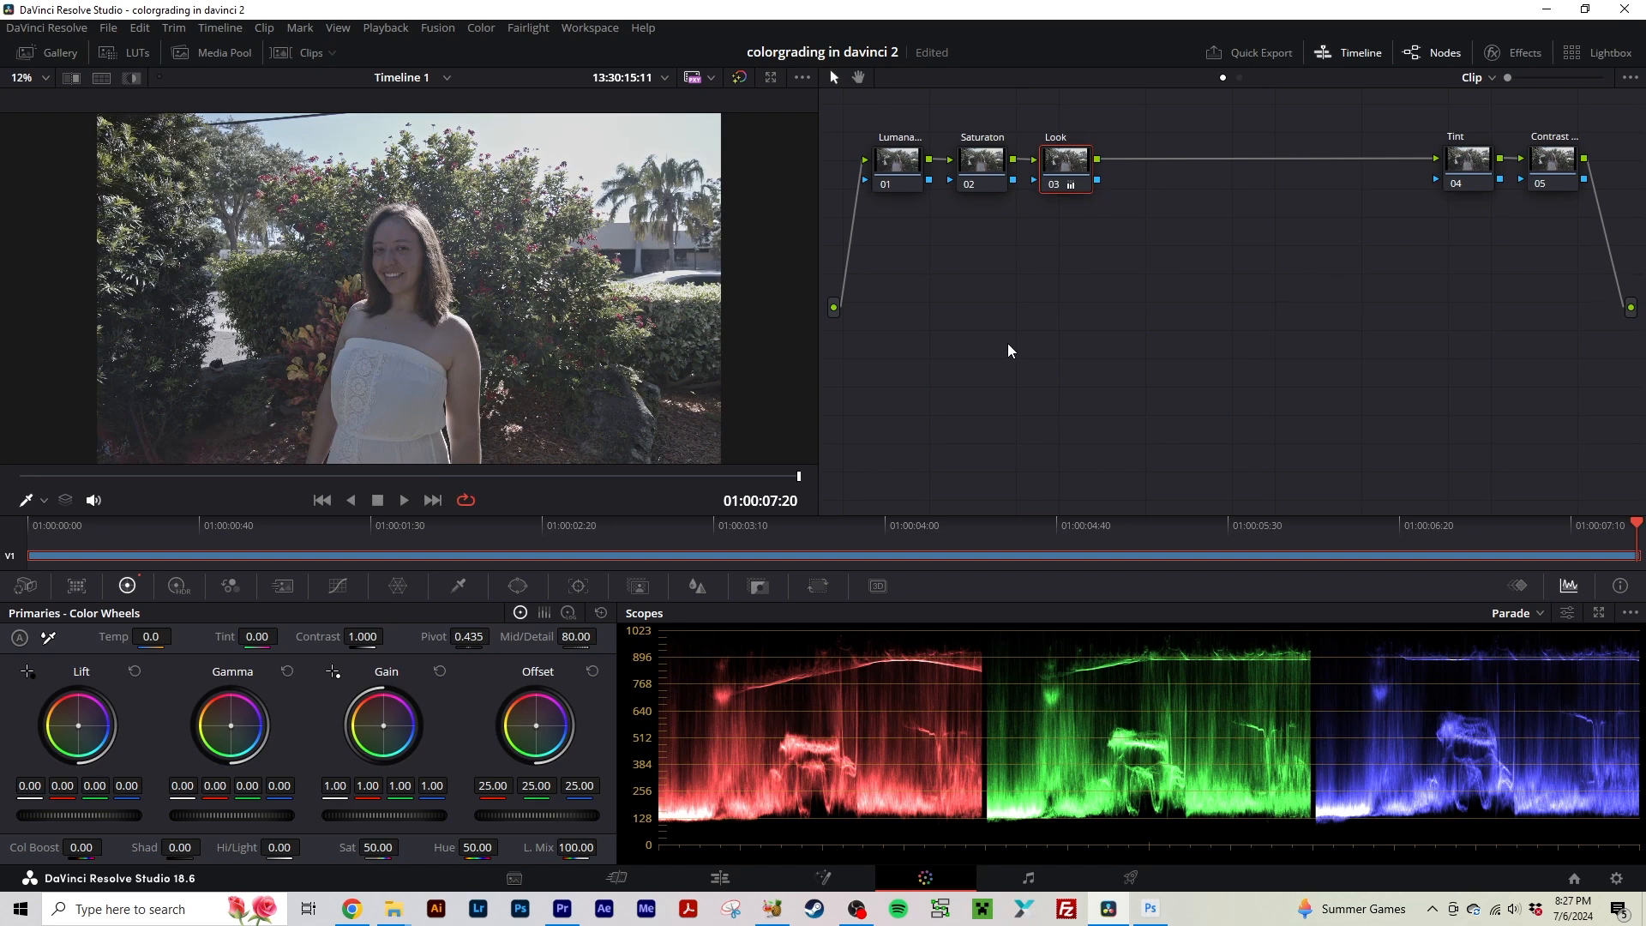
key(shift+d)
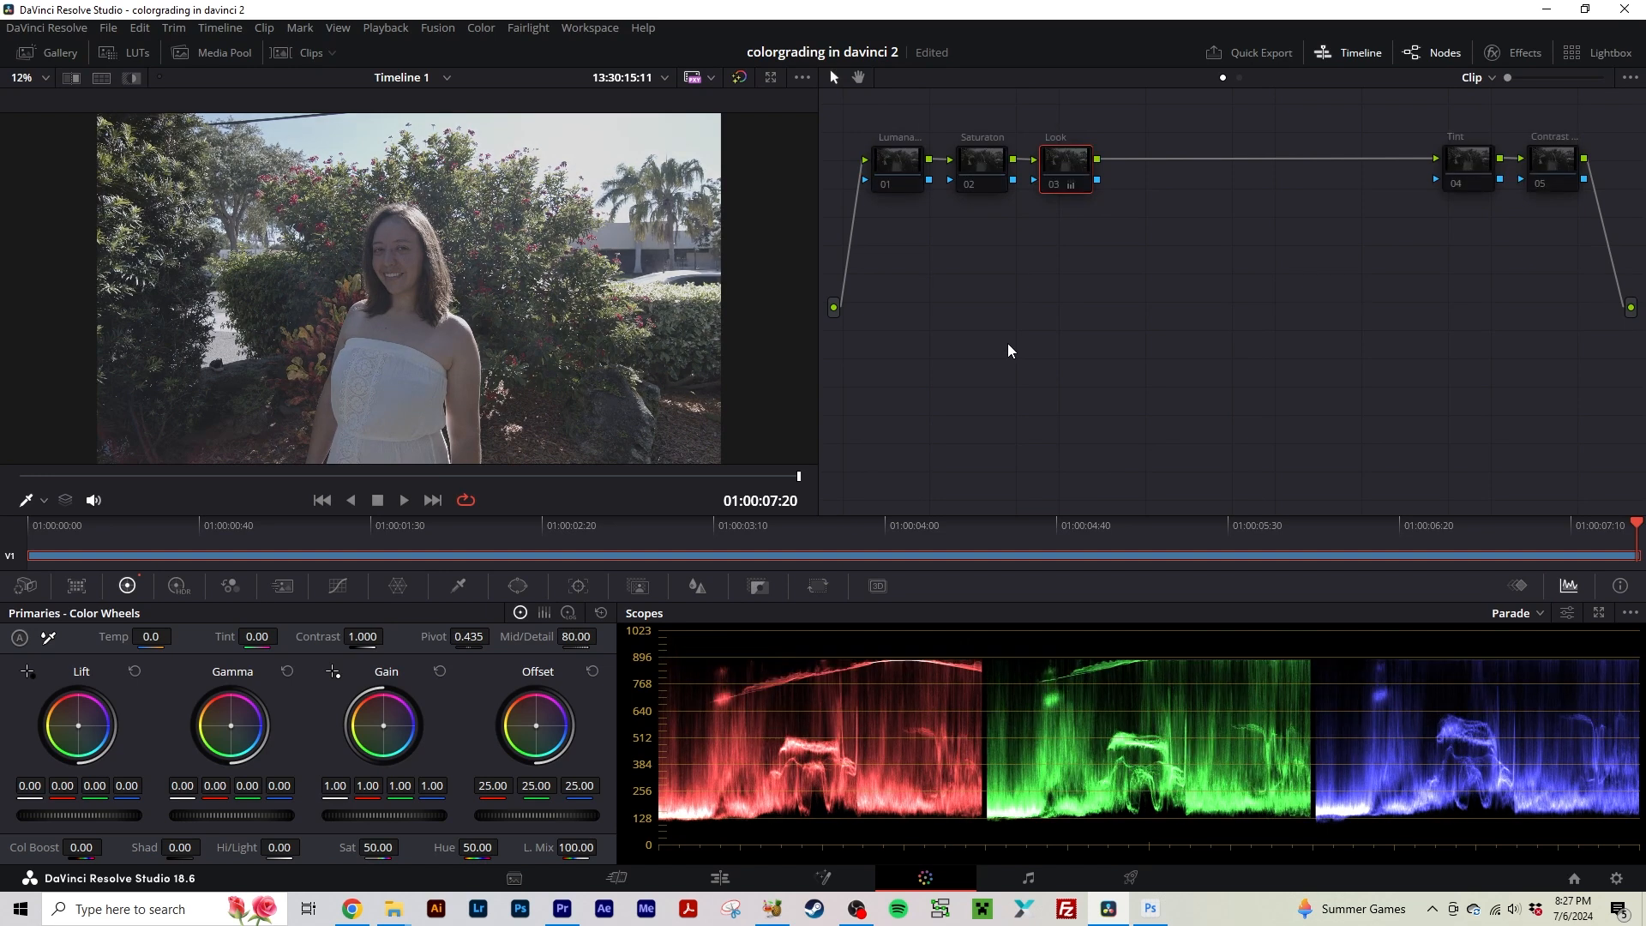
key(shift+d)
key(shift+d)
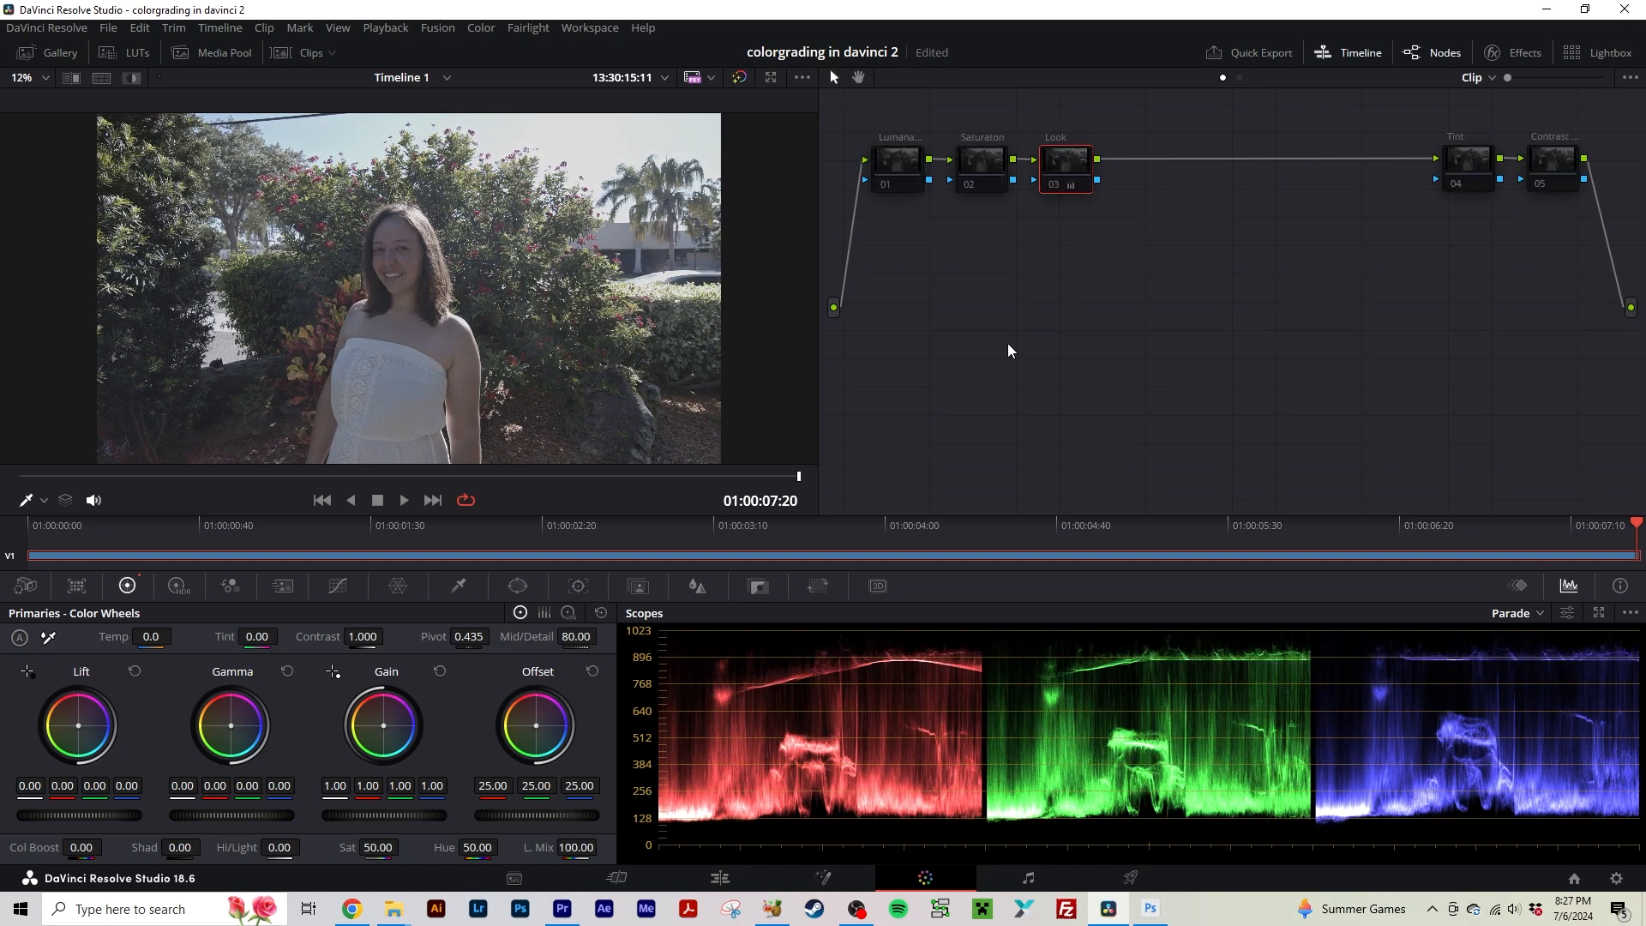
key(shift+d)
Raise the first node's master Gain to 1.08 to lift the highlights.
click(901, 167)
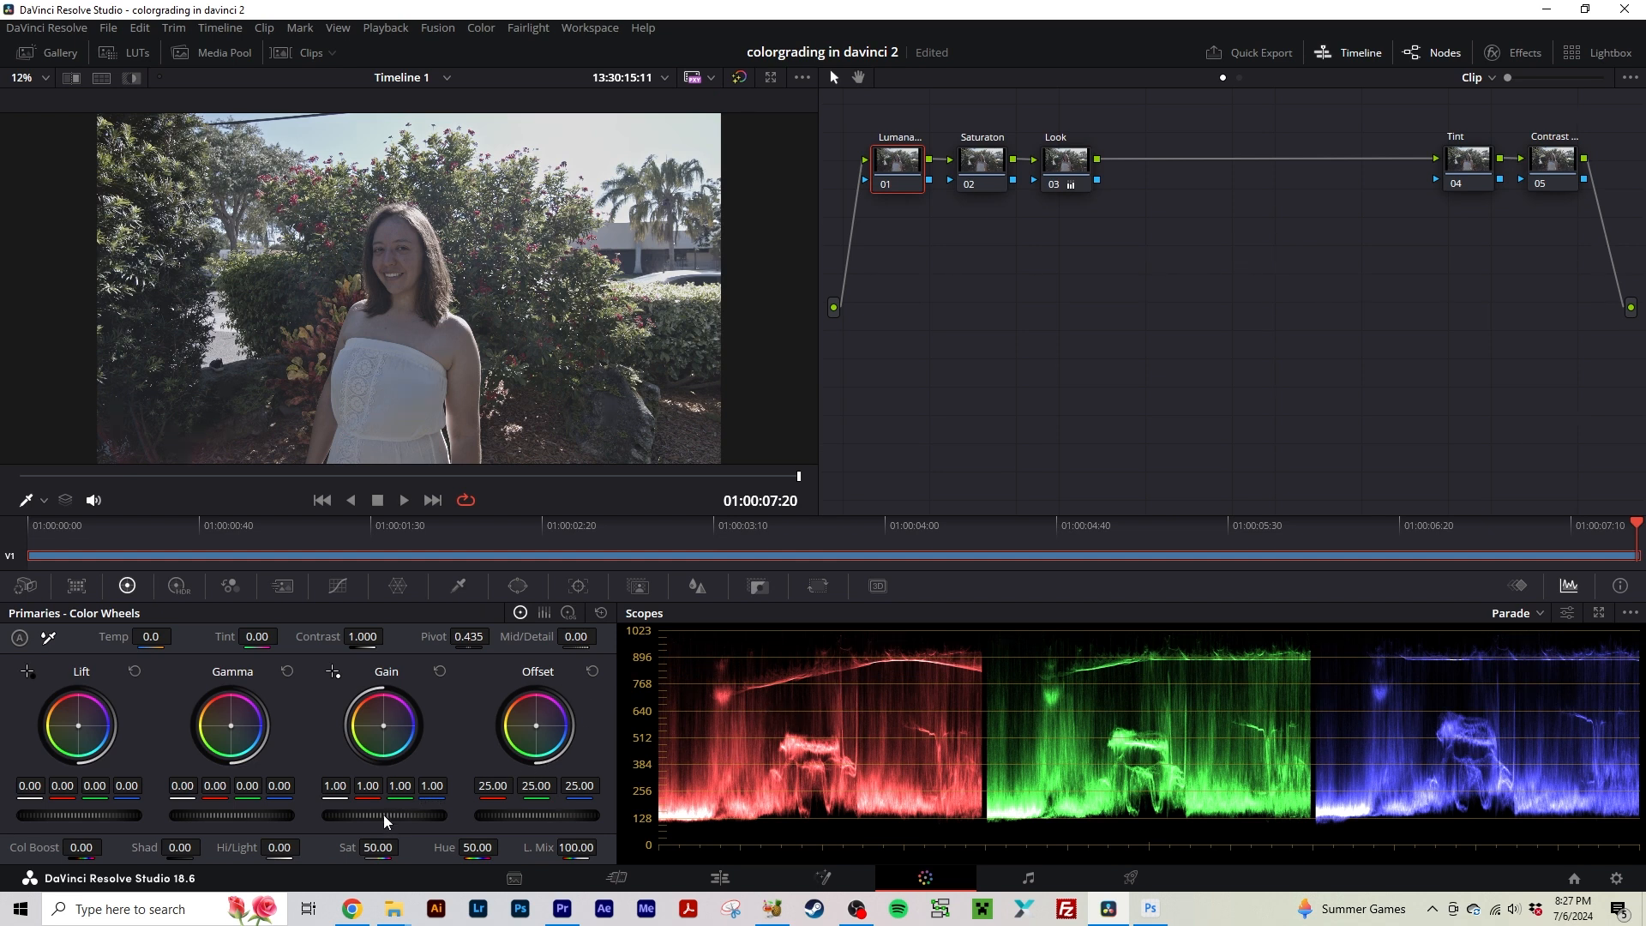
scroll(384, 815, up, 5)
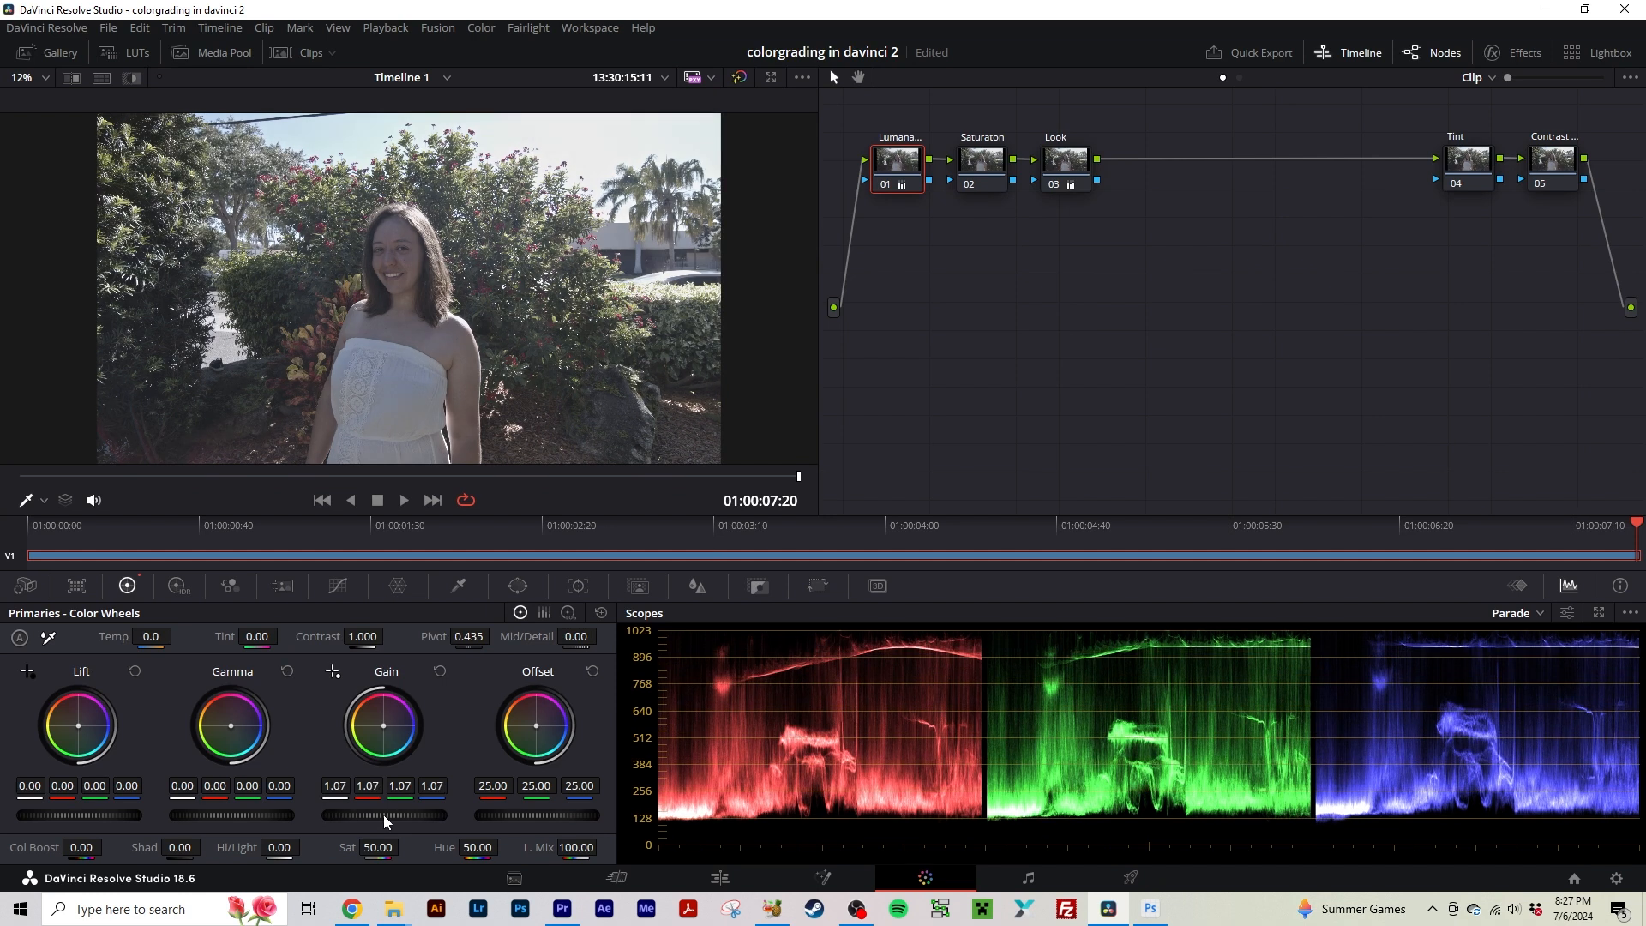
scroll(384, 815, down, 1)
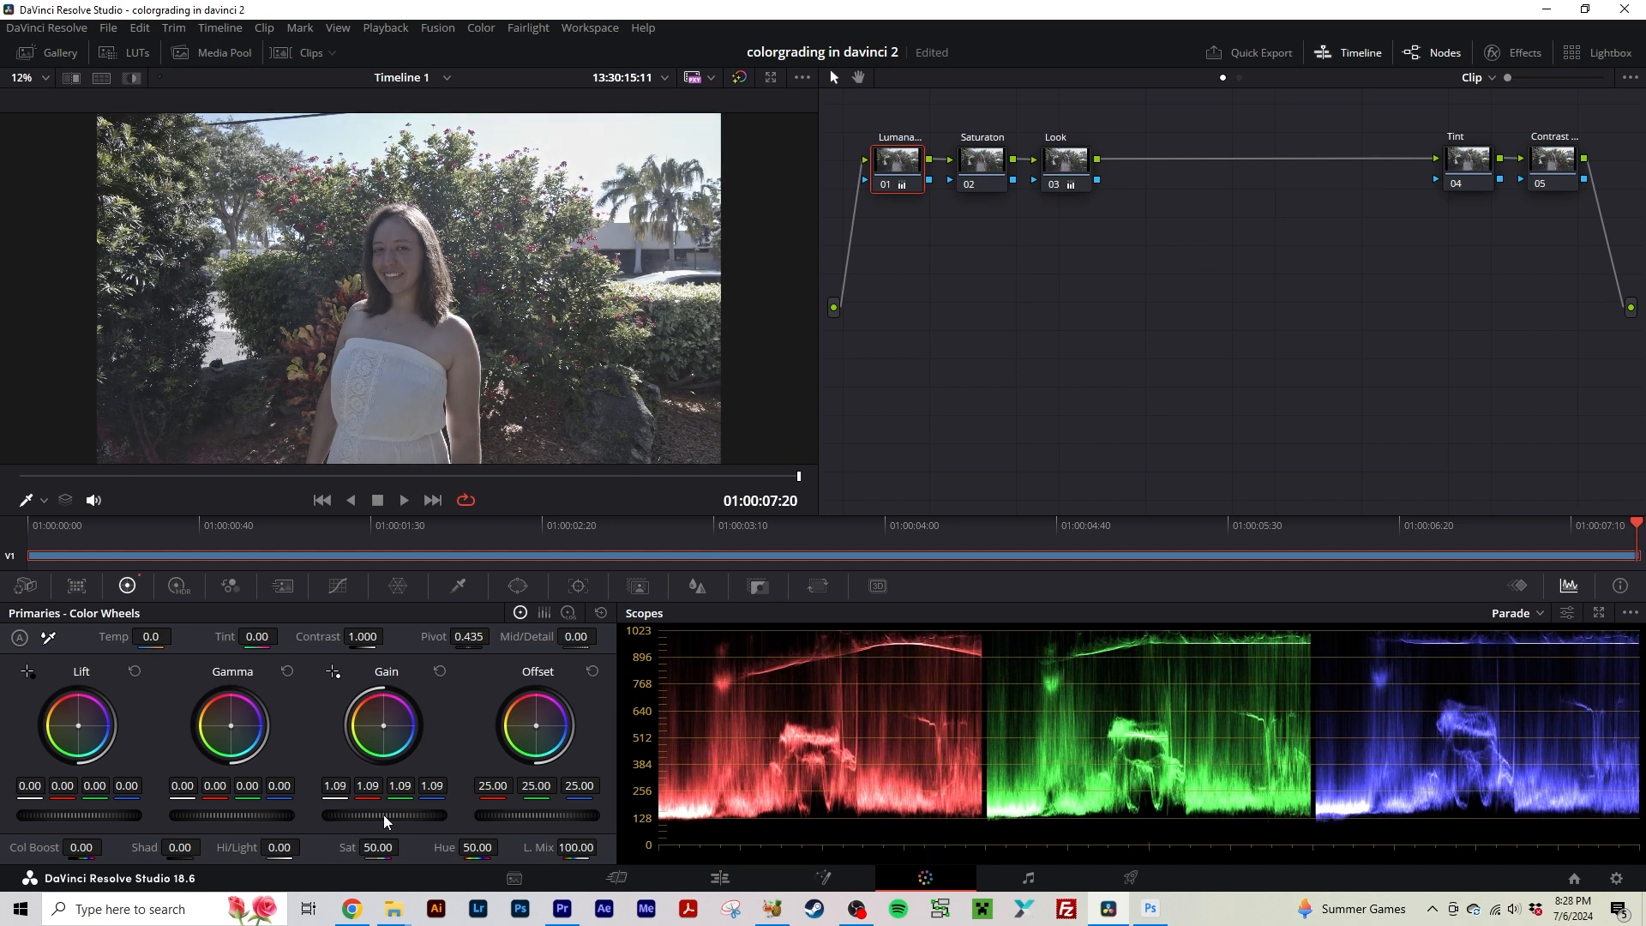
scroll(383, 815, up, 2)
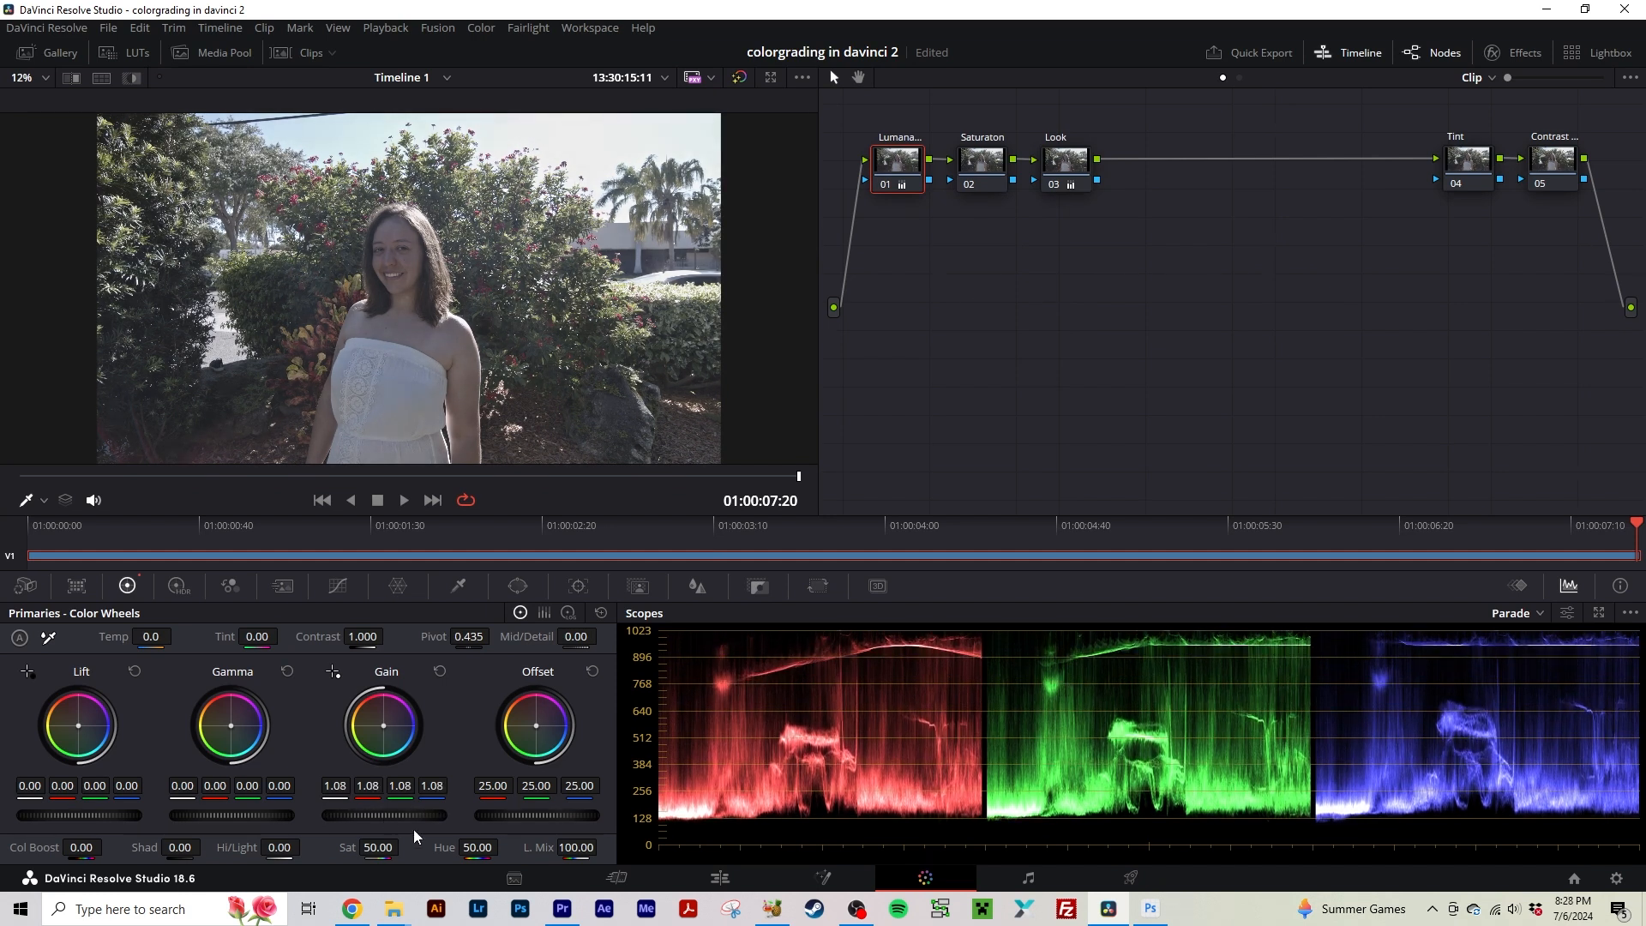
Lower the first node's master Lift to -0.07 and raise its master Gamma to 0.11.
scroll(92, 816, down, 5)
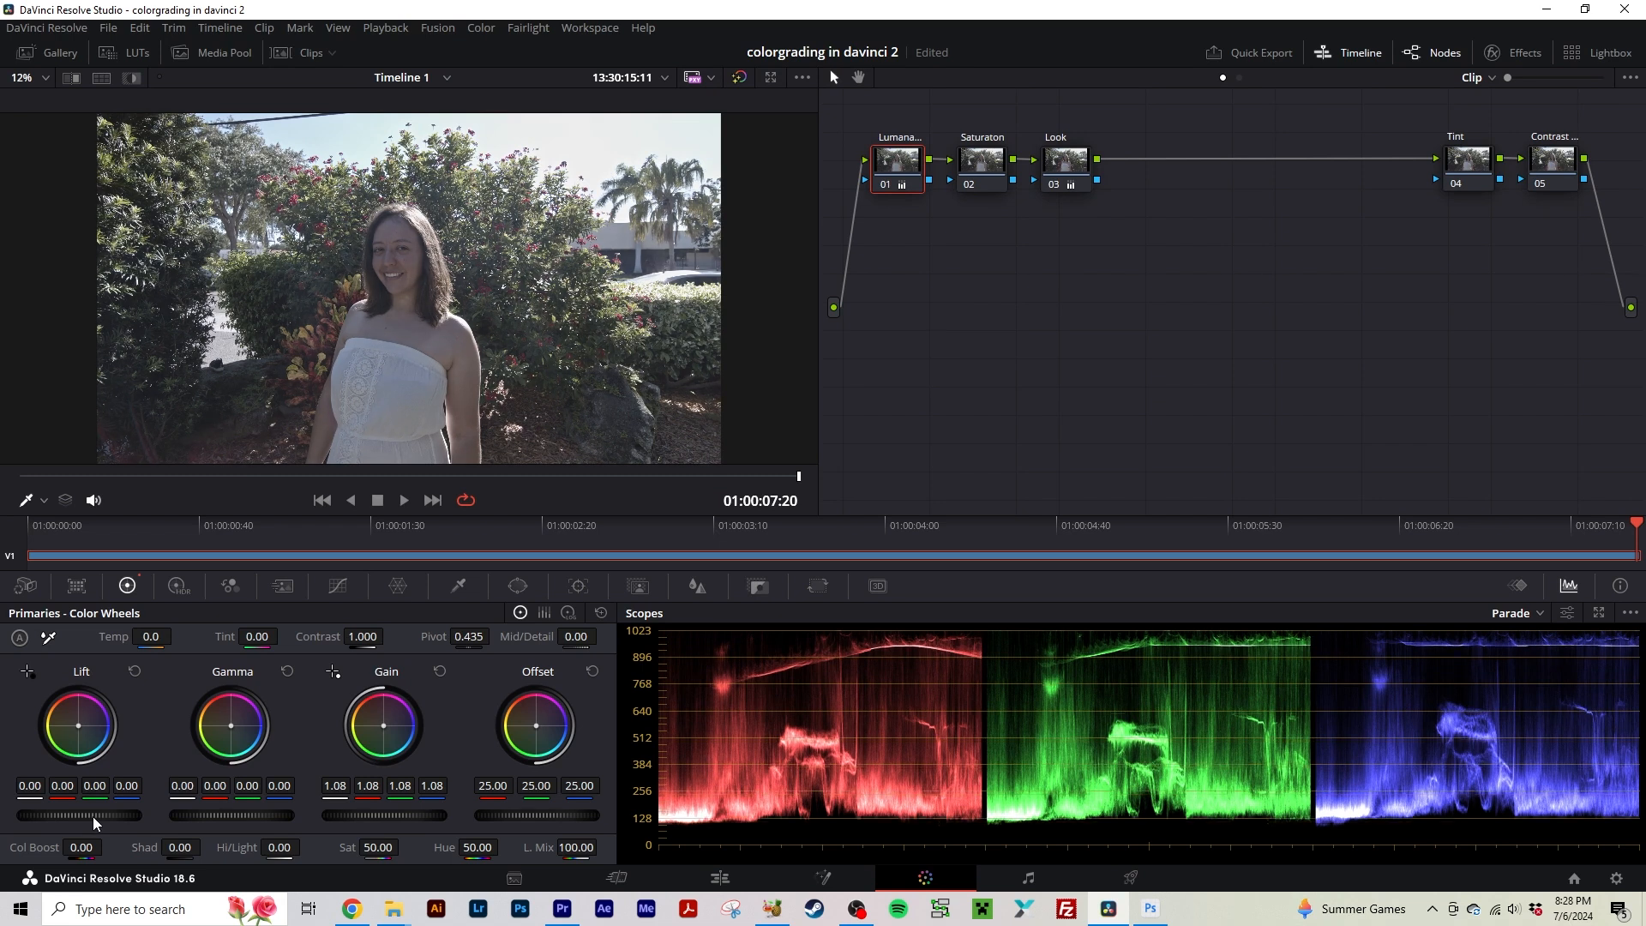
scroll(93, 816, down, 1)
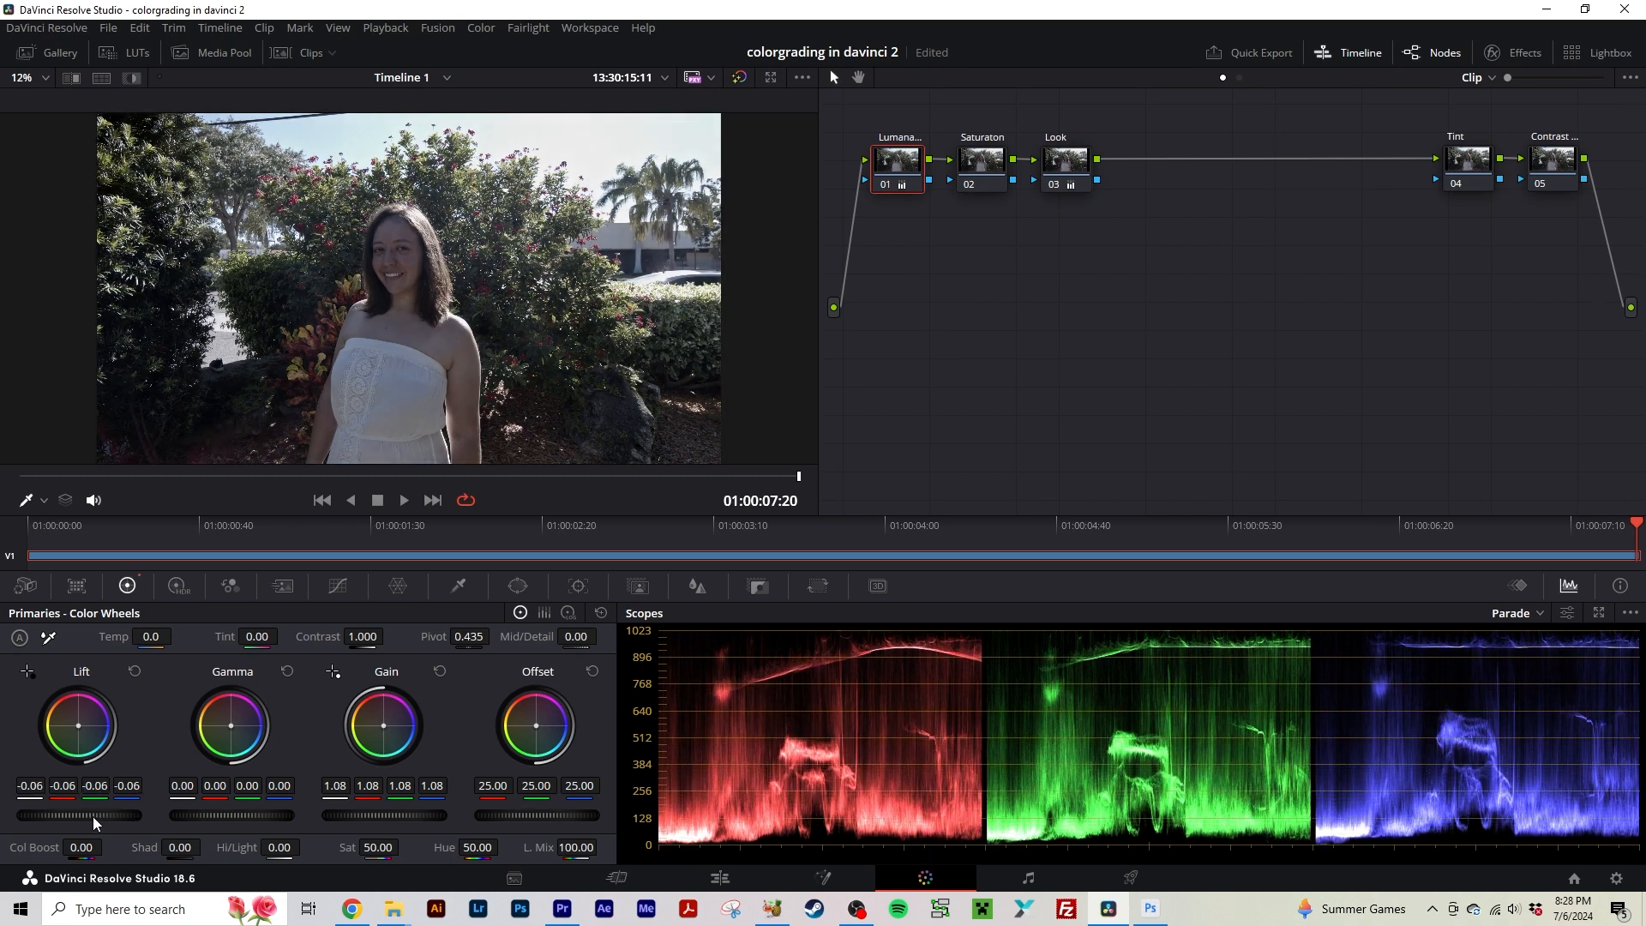
scroll(93, 815, down, 3)
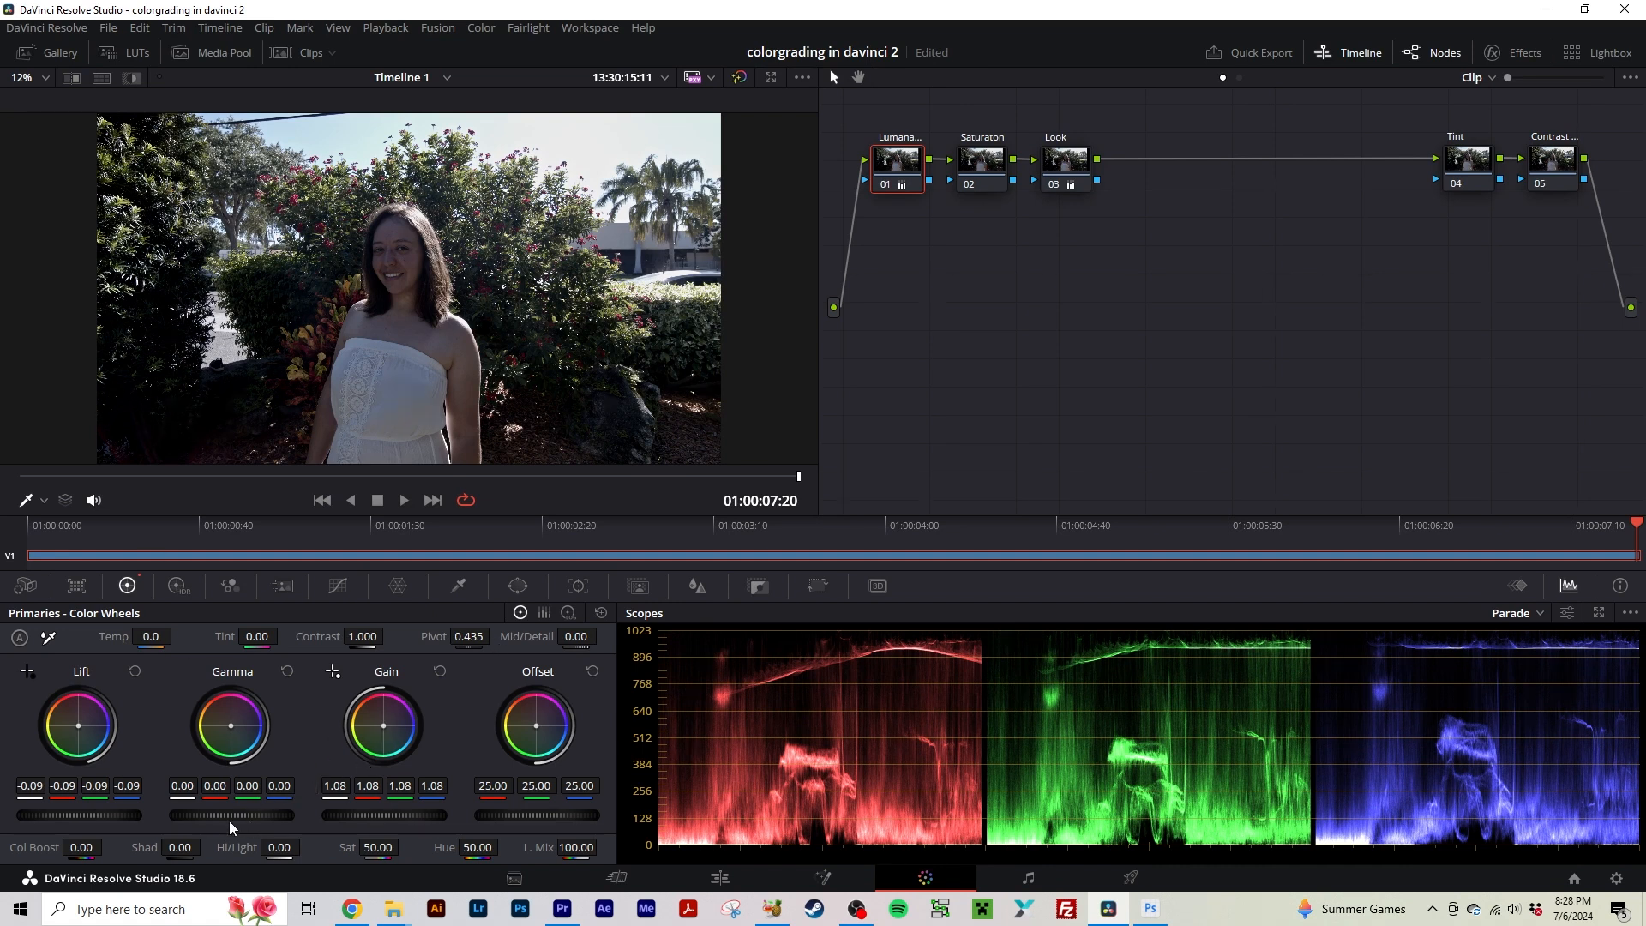
scroll(230, 815, up, 3)
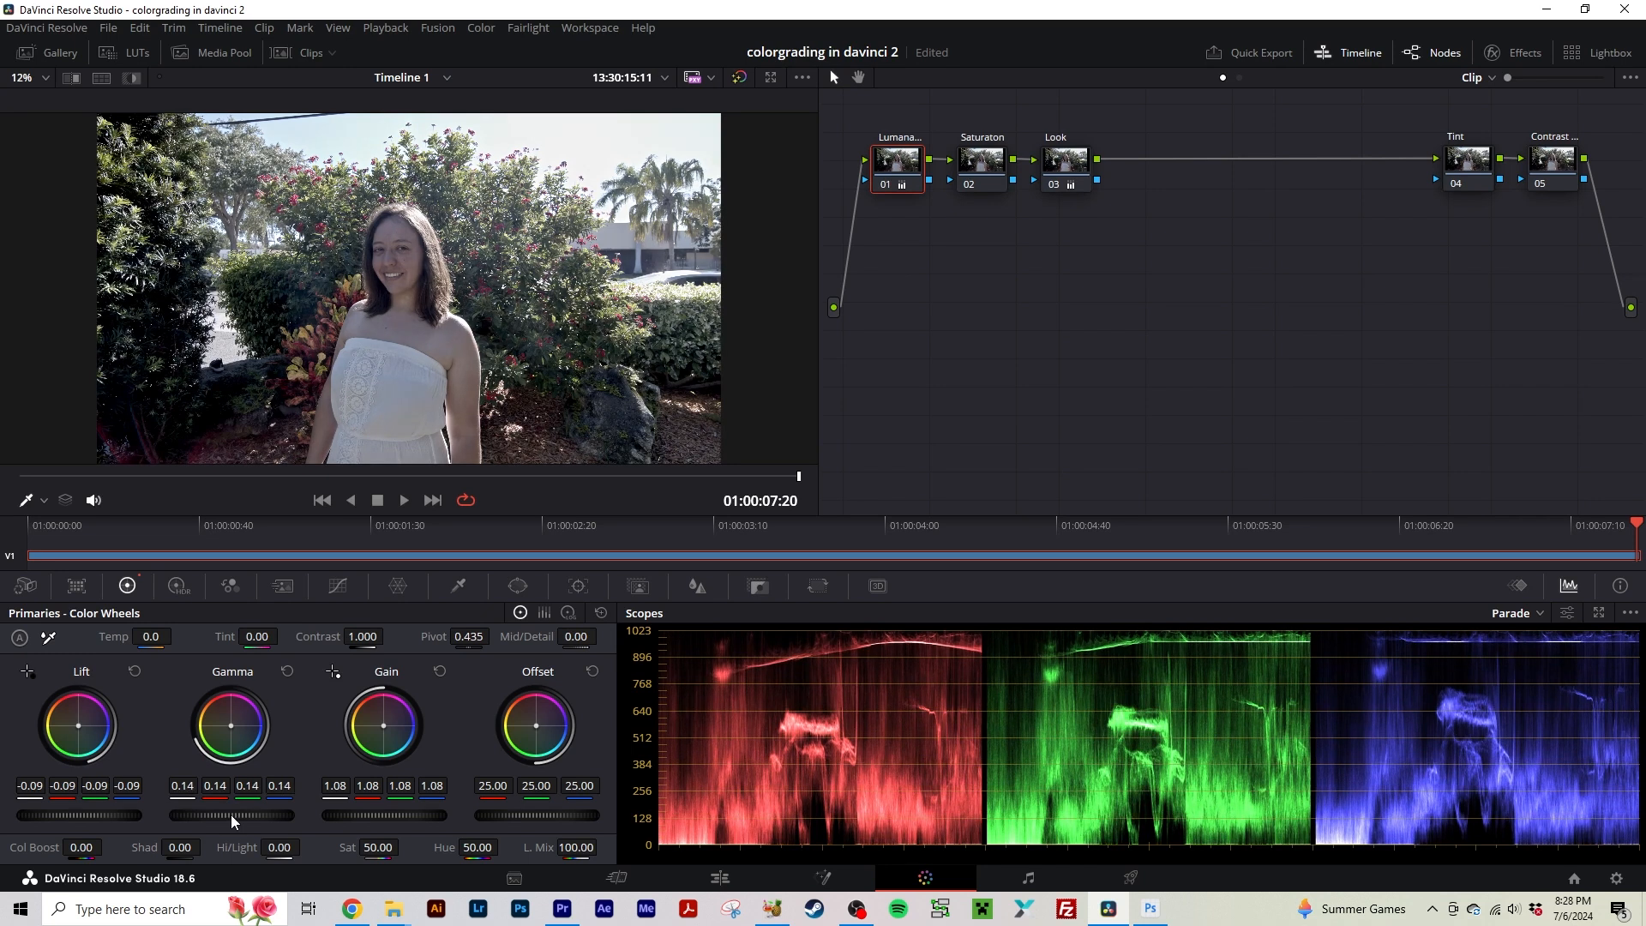
key(ctrl+z)
key(ctrl+z)
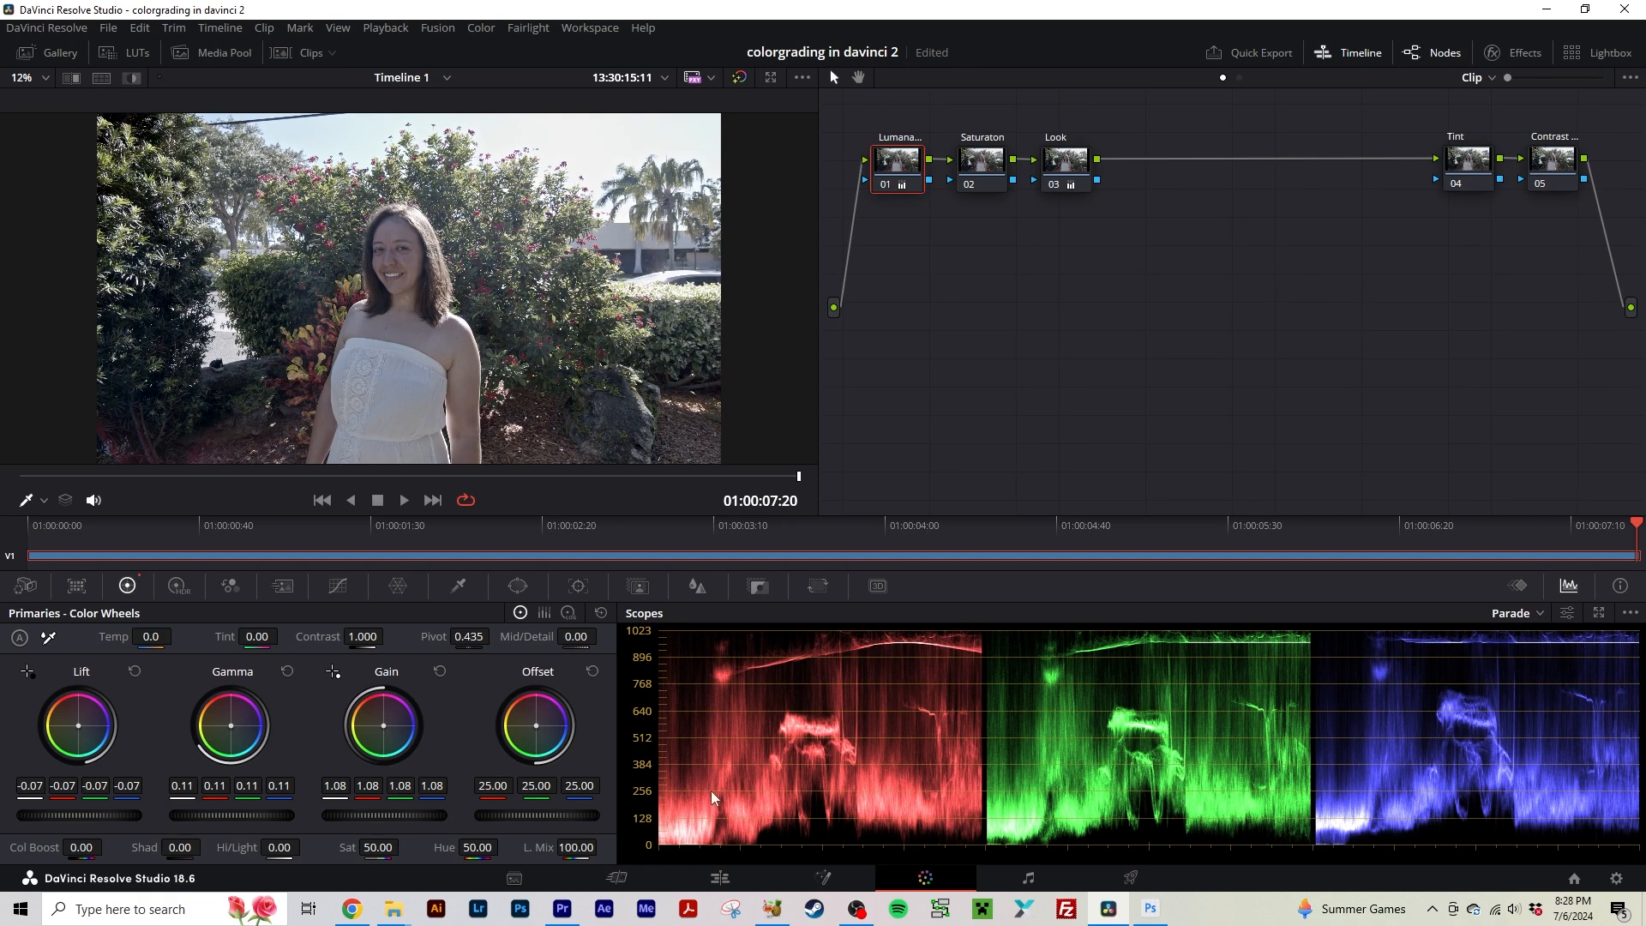
Set the saturation of node 02 to 75.
click(981, 163)
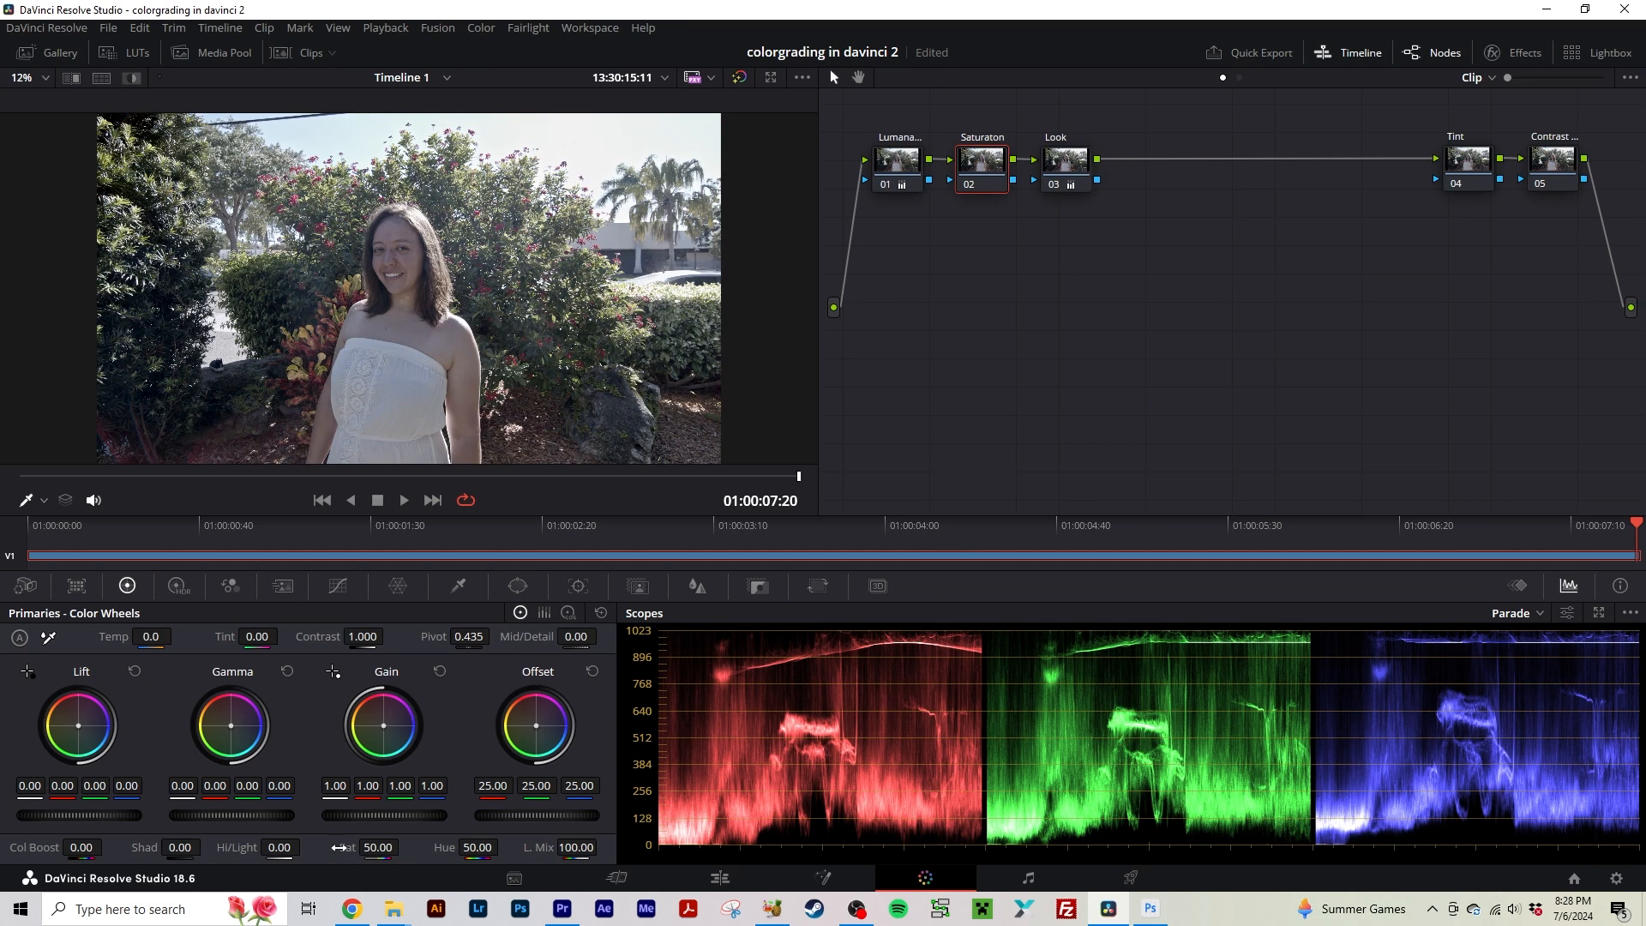
click(378, 848)
text(75)
key(Return)
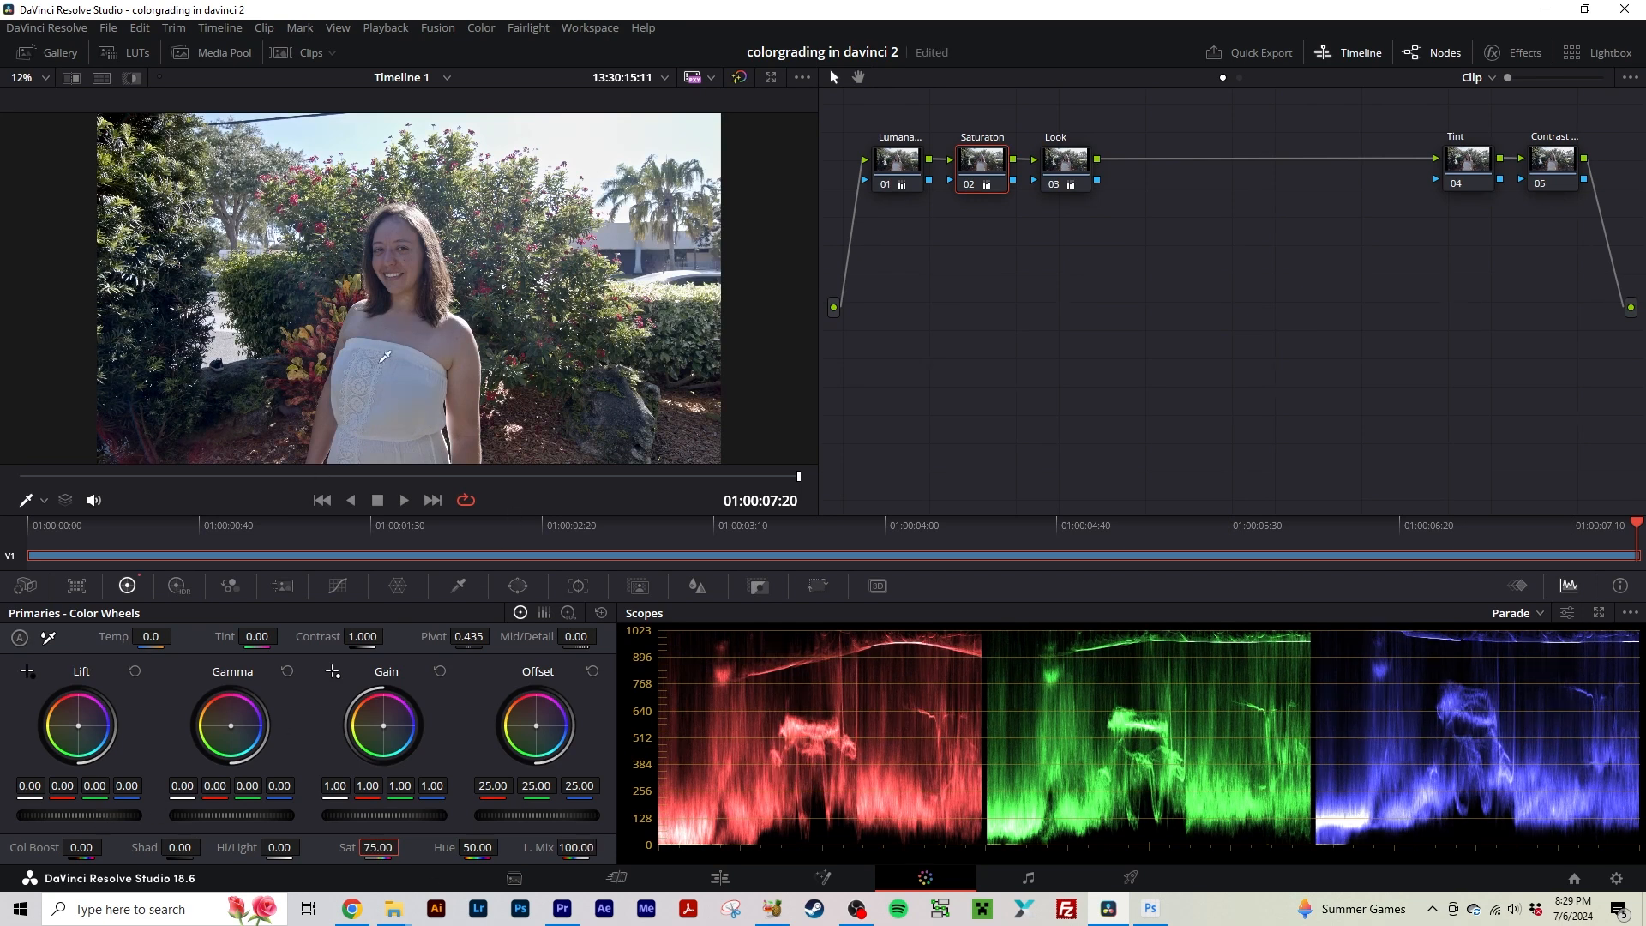
Raise the contrast on the last node to 1.260.
click(1066, 159)
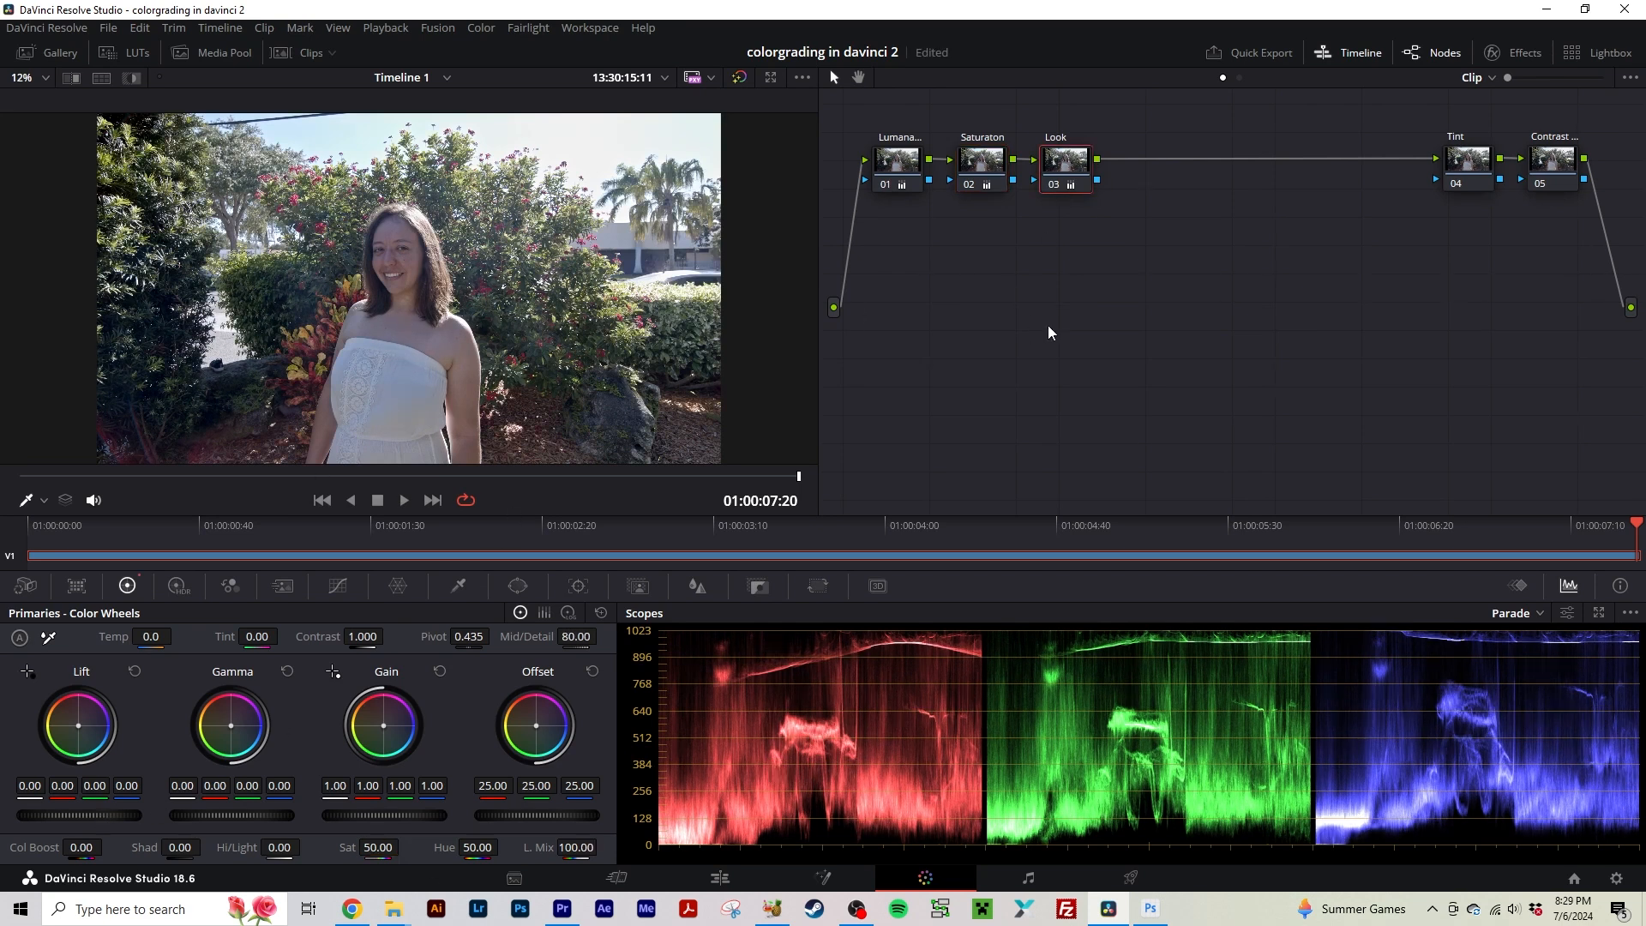
click(1550, 167)
drag(317, 637, 403, 636)
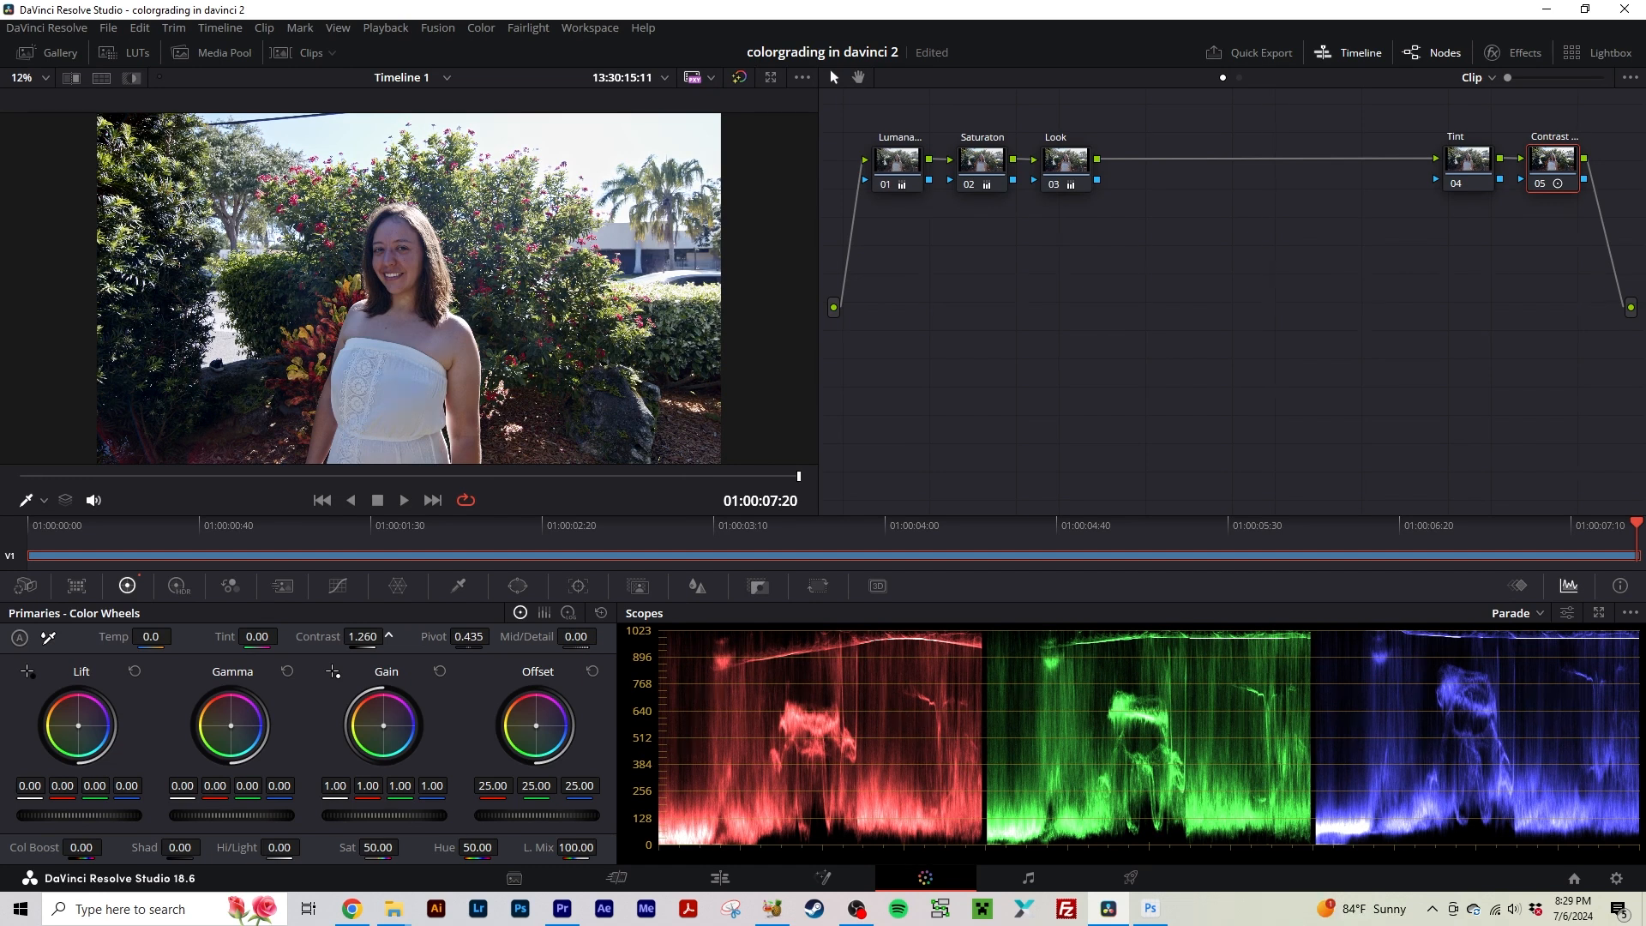
Add a serial node after the Look node, place it below the first node and label it "Greens".
click(1065, 160)
key(alt+s)
drag(1129, 219, 916, 282)
right_click(918, 278)
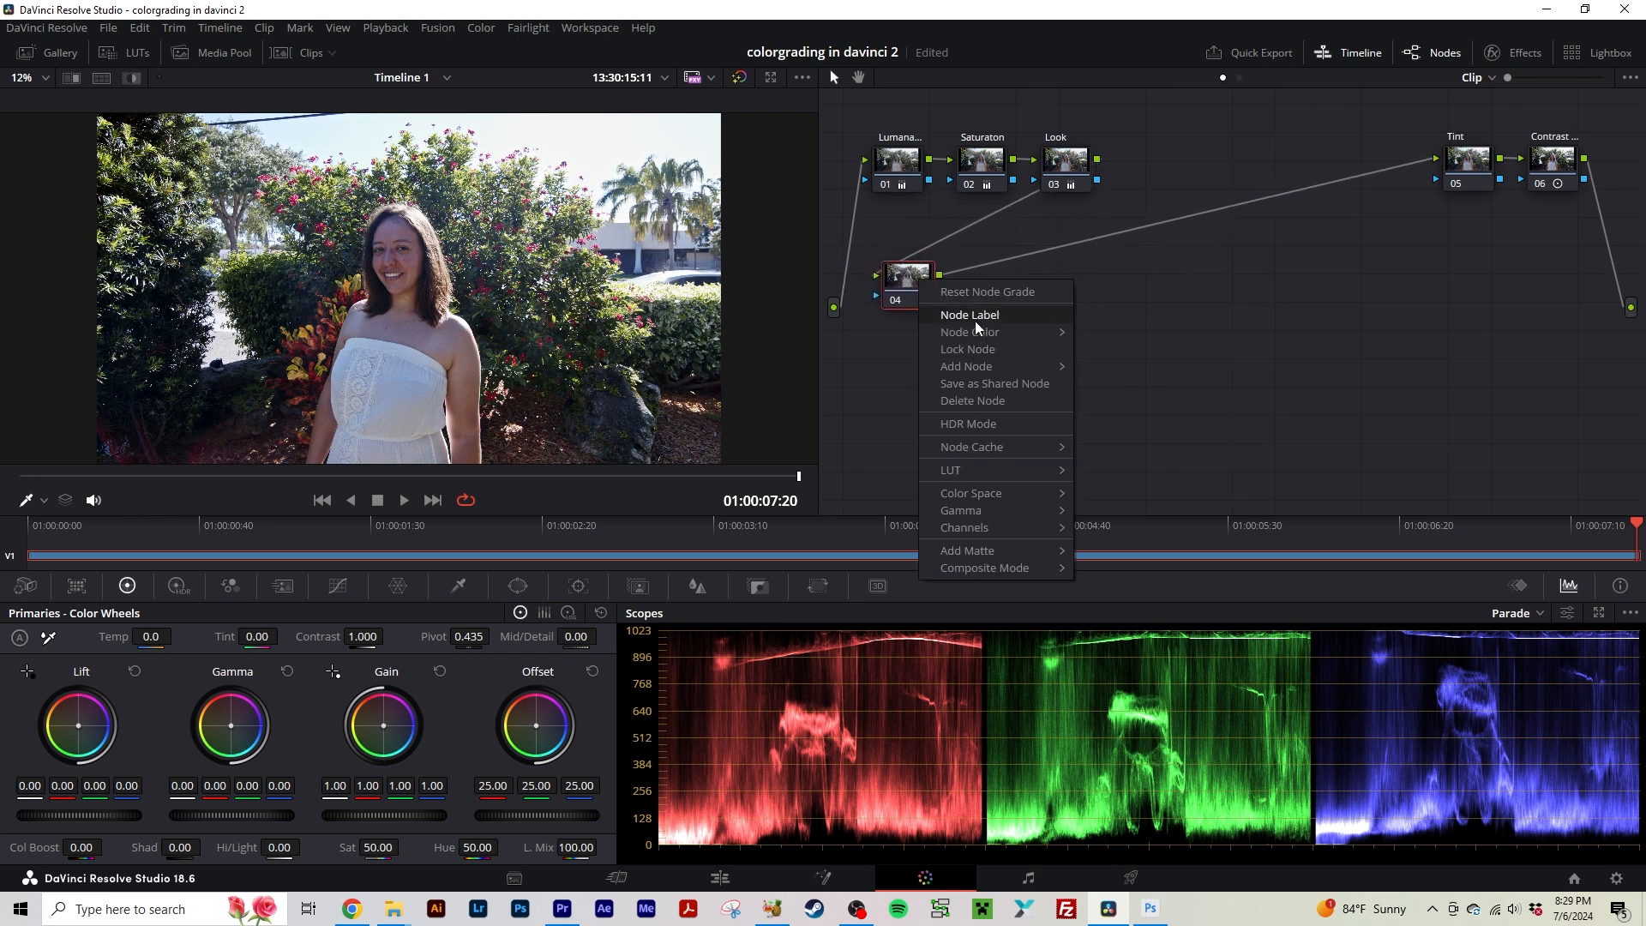
click(976, 319)
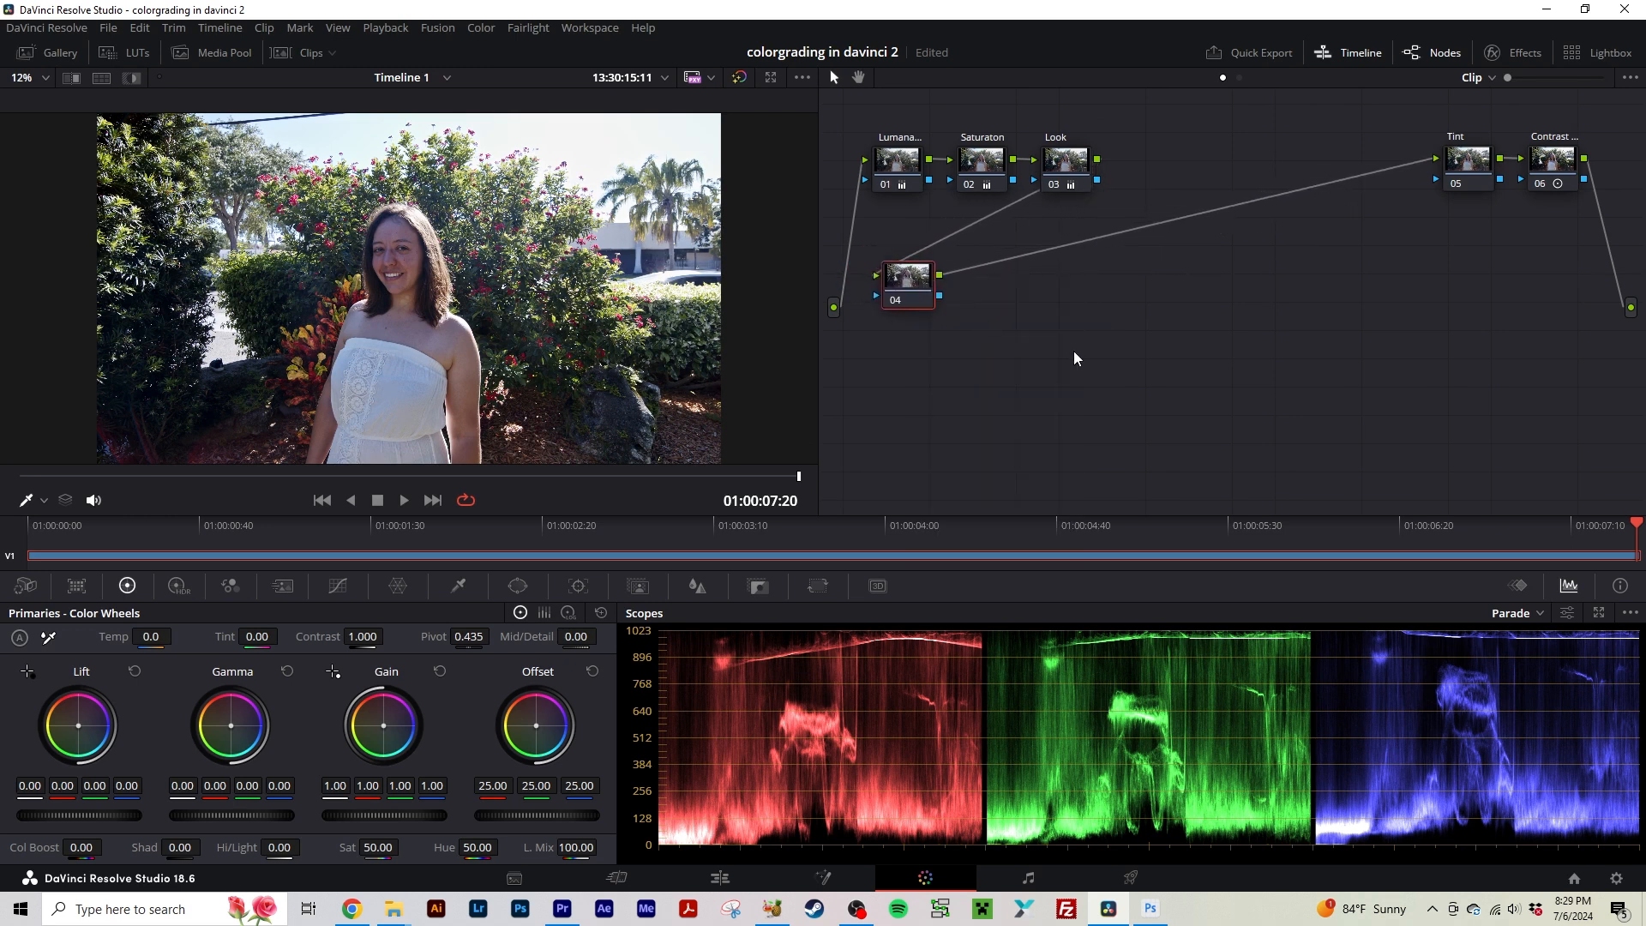
text(Greens)
key(Return)
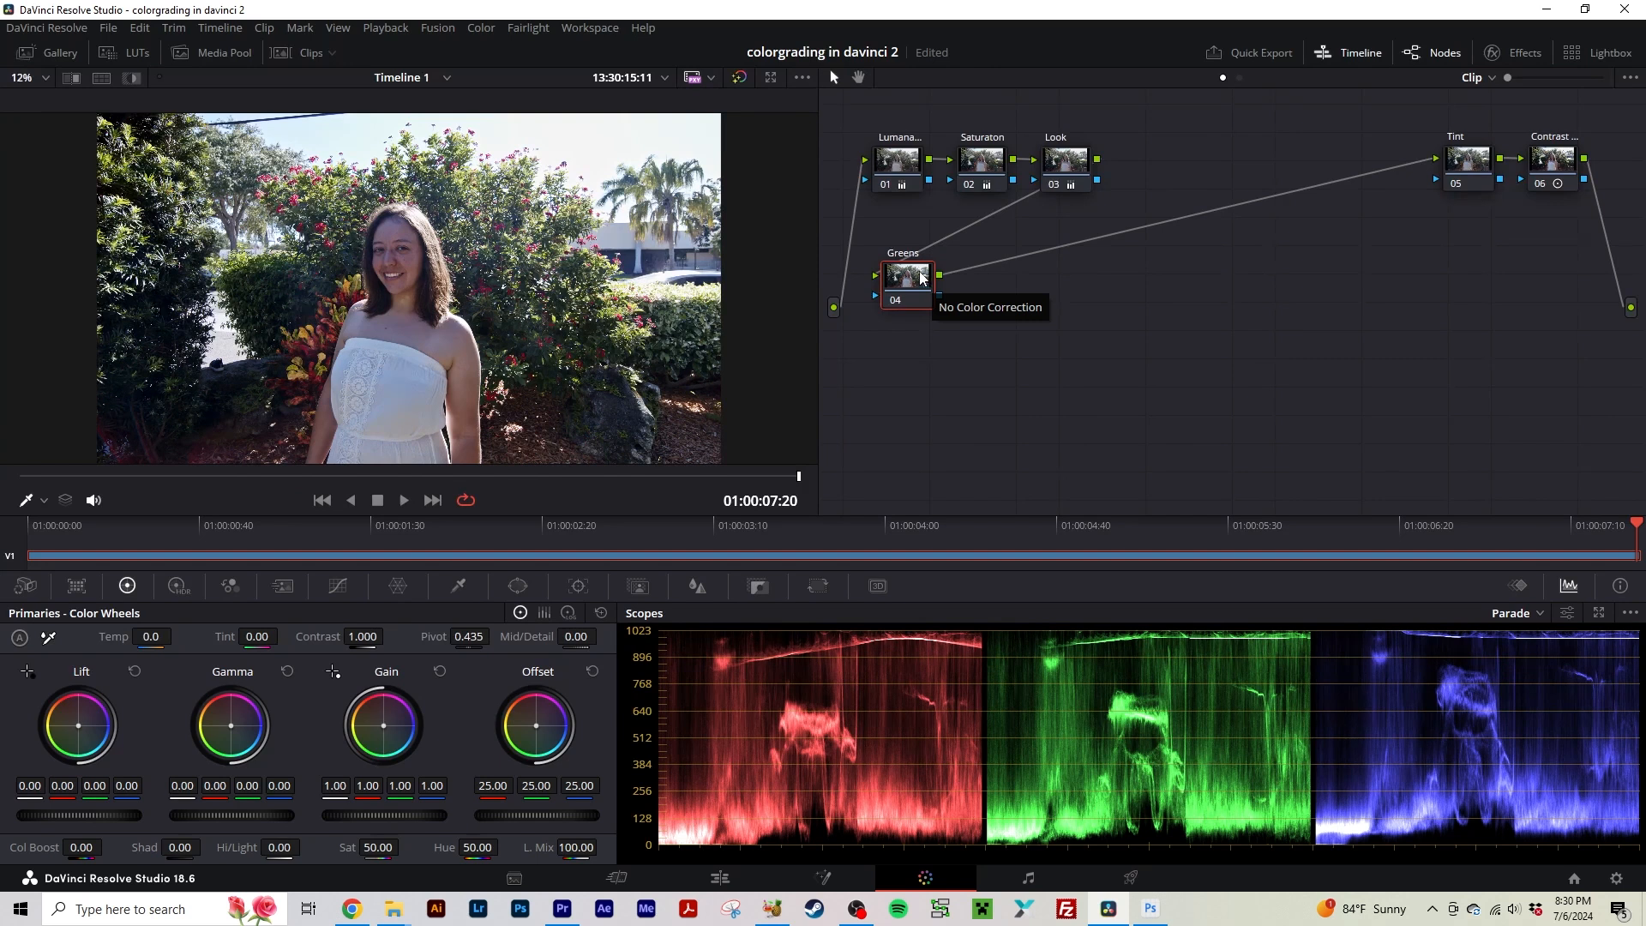
Add a parallel node alongside the Greens node.
right_click(910, 280)
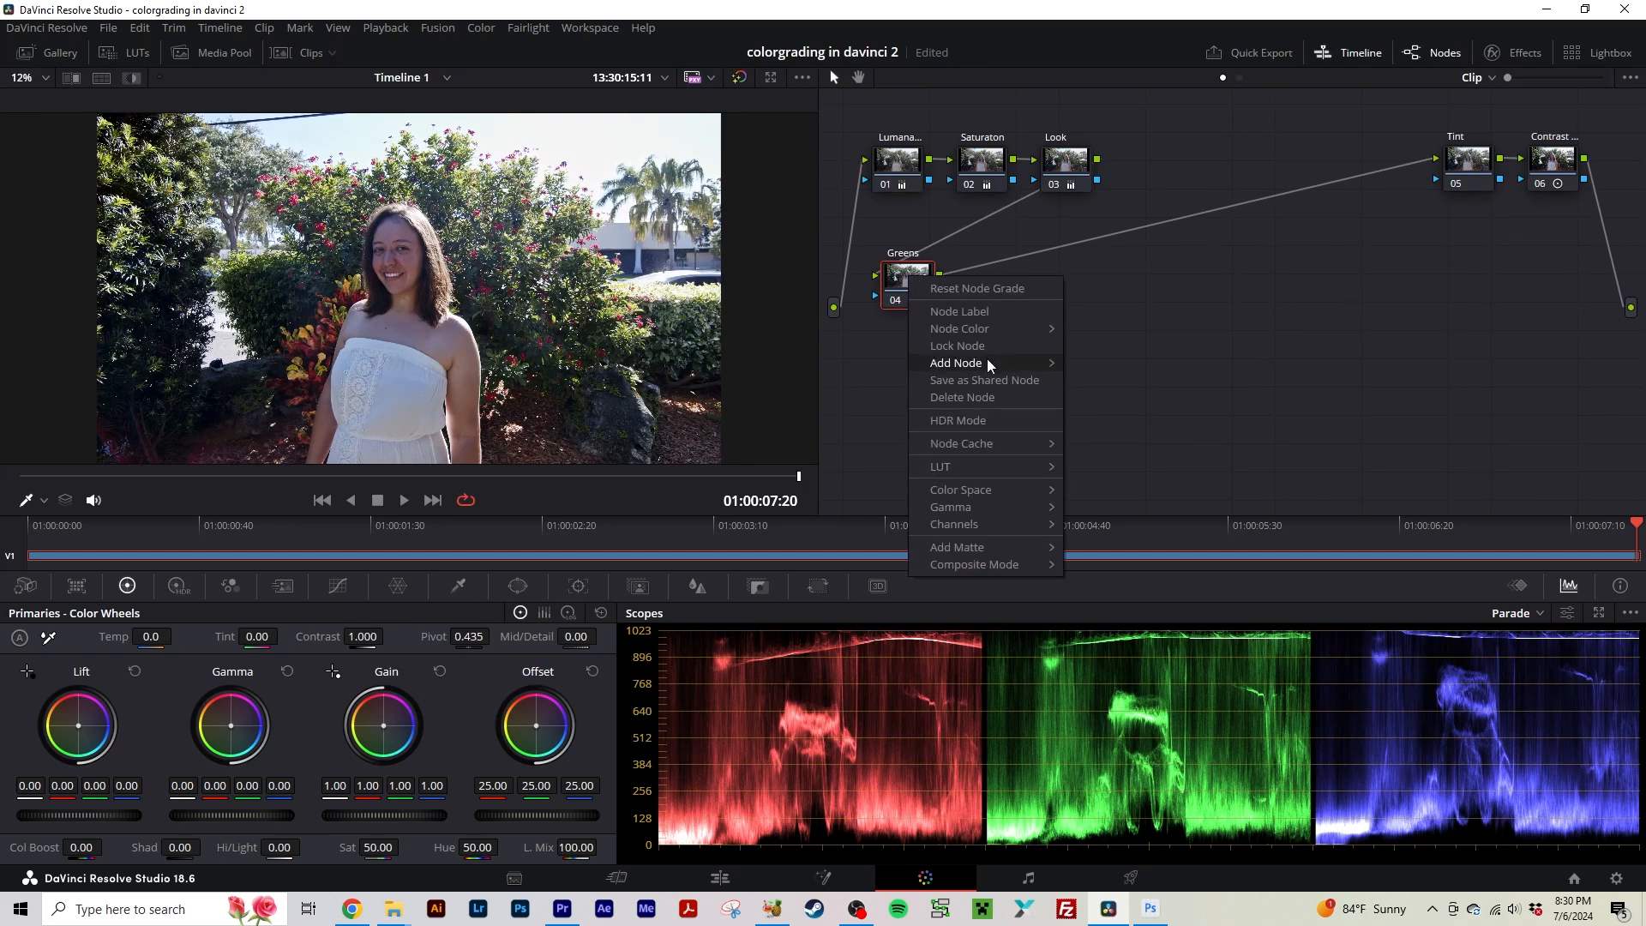
mouse_move(986, 360)
click(1107, 414)
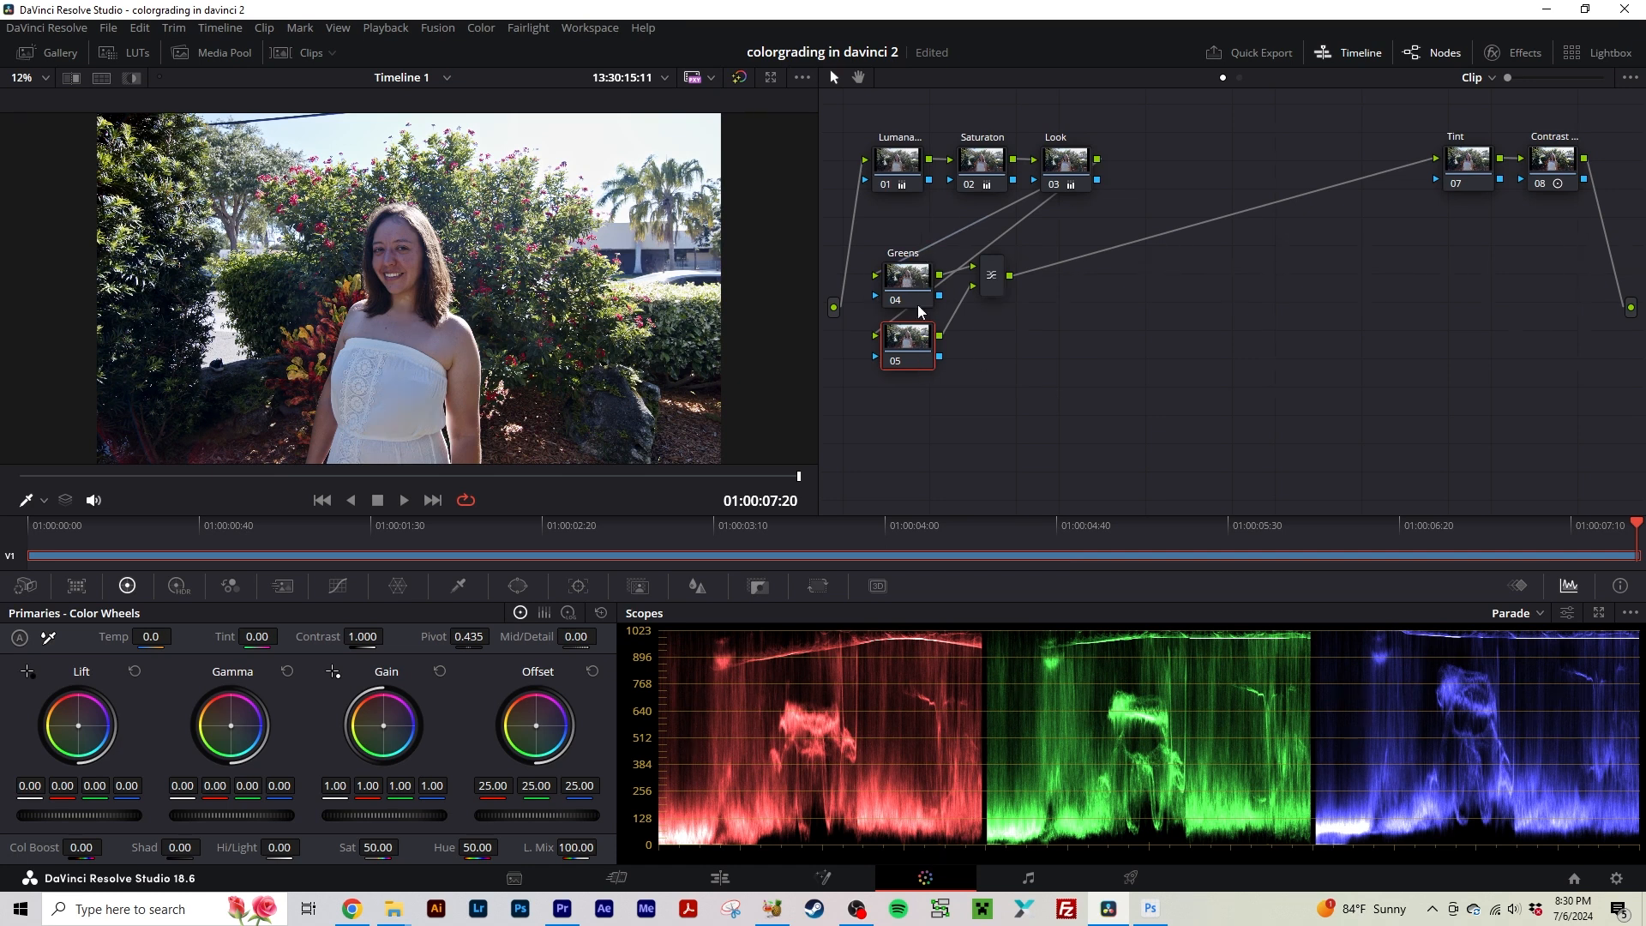
Move the parallel mixer beside the Greens nodes and open the HSL qualifier for node 05 with the highlight view on.
mouse_move(994, 289)
mouse_down()
mouse_move(997, 318)
mouse_move(990, 303)
mouse_up()
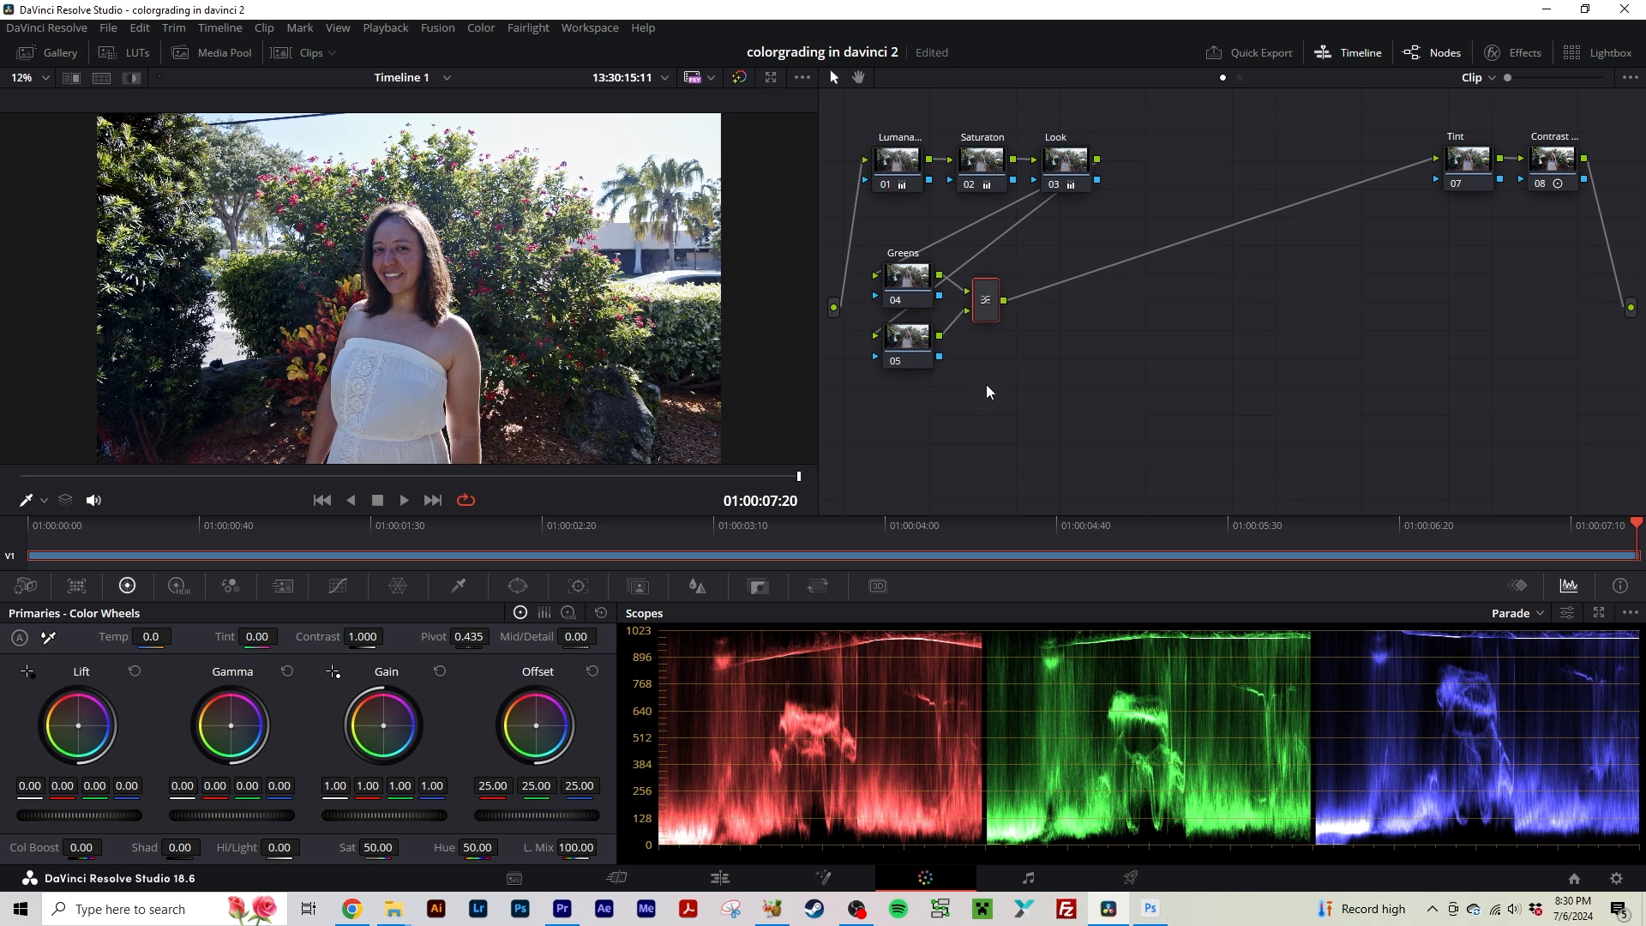
click(905, 350)
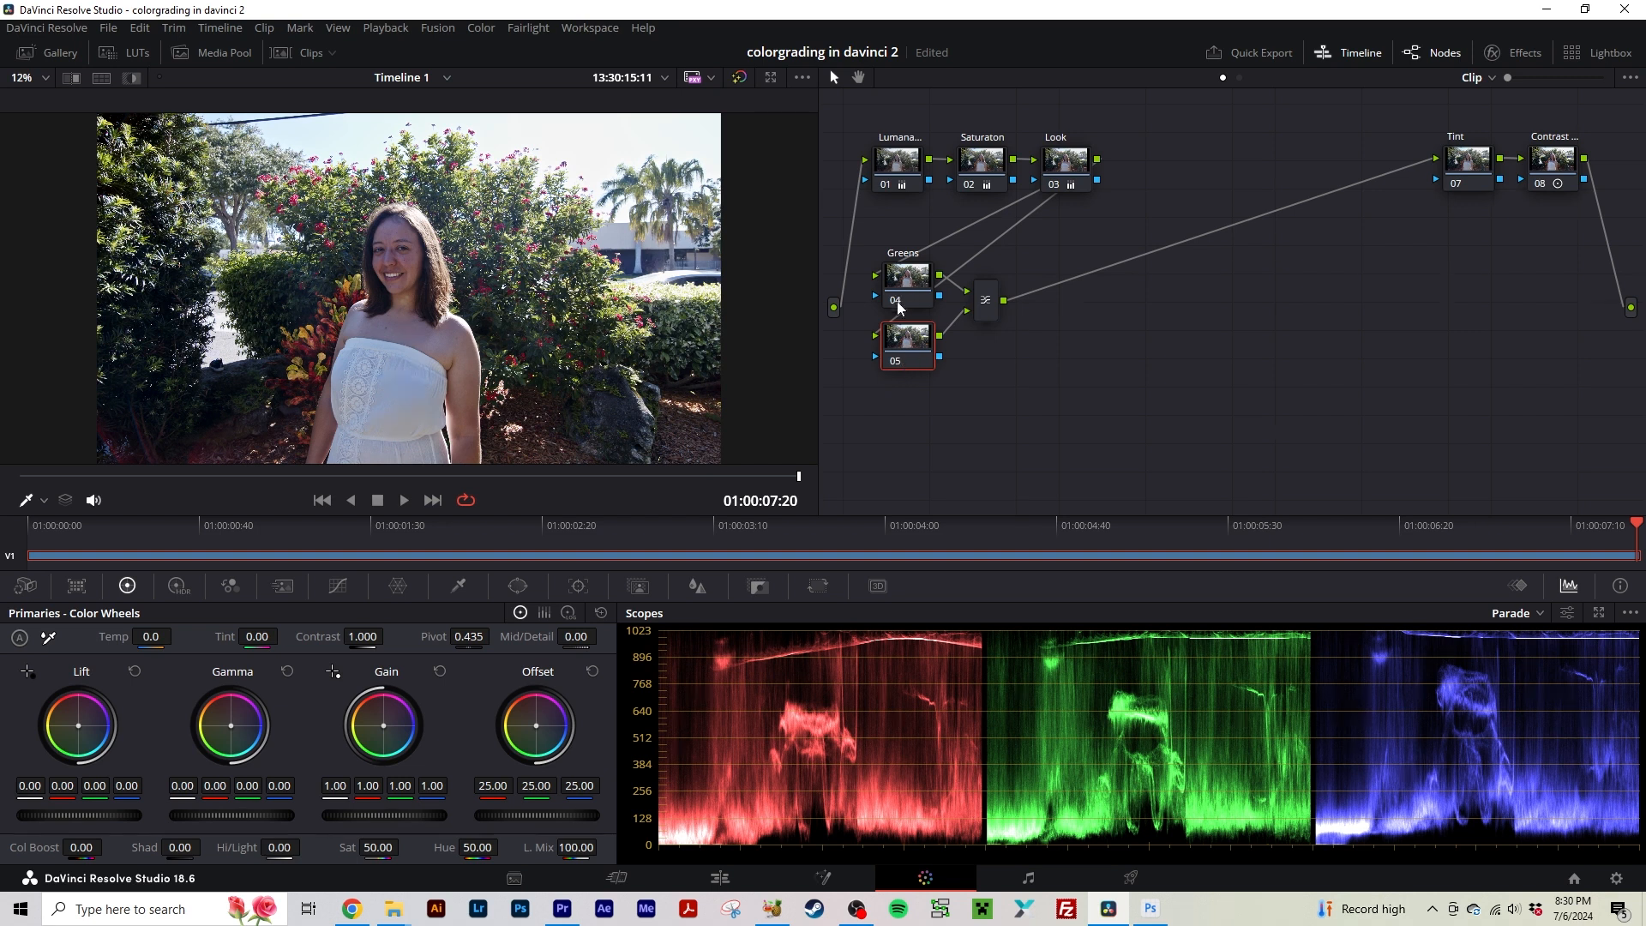
click(460, 586)
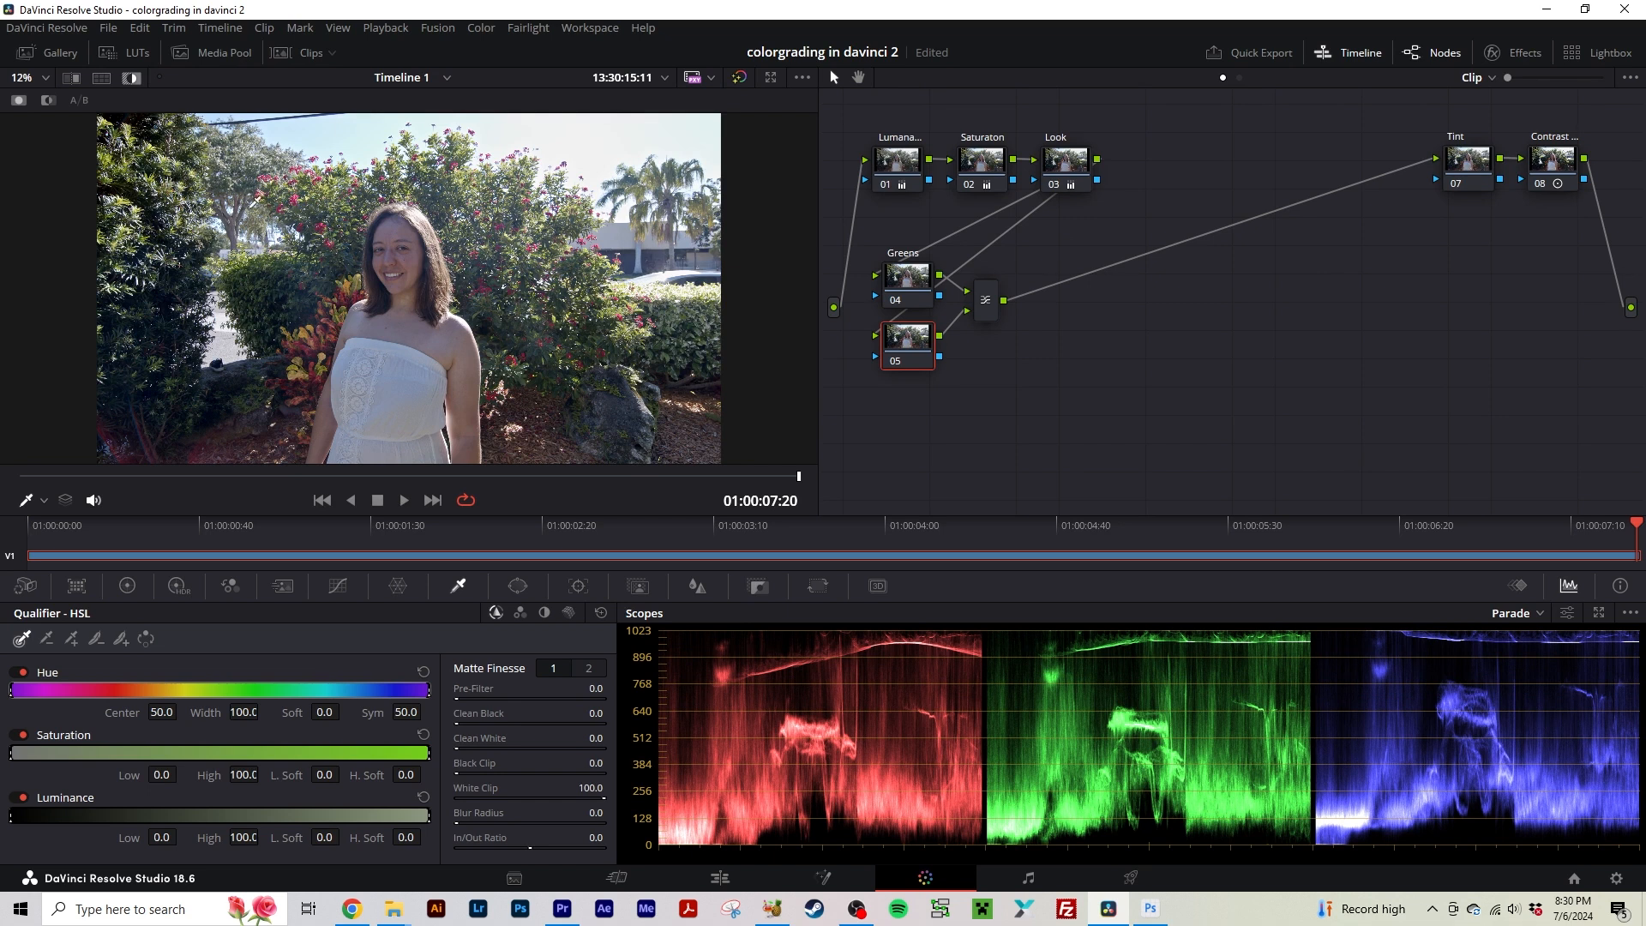
key(ctrl+s)
Try sampling various leaves of the dark tree beside the woman as the green key for node 05.
click(112, 152)
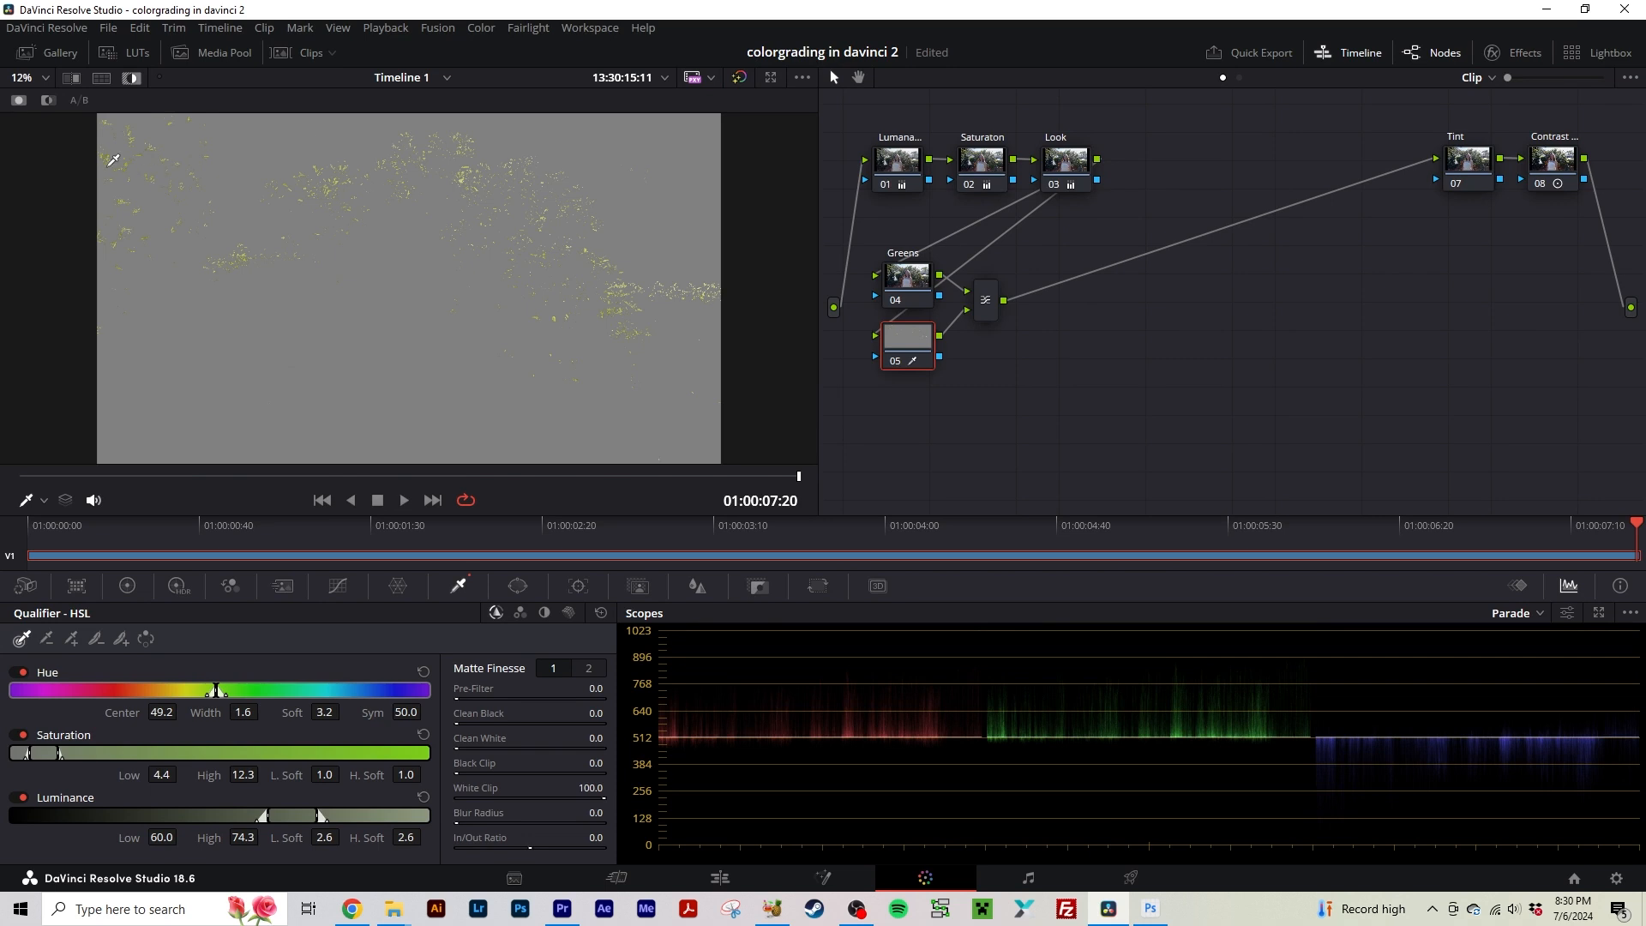
click(112, 151)
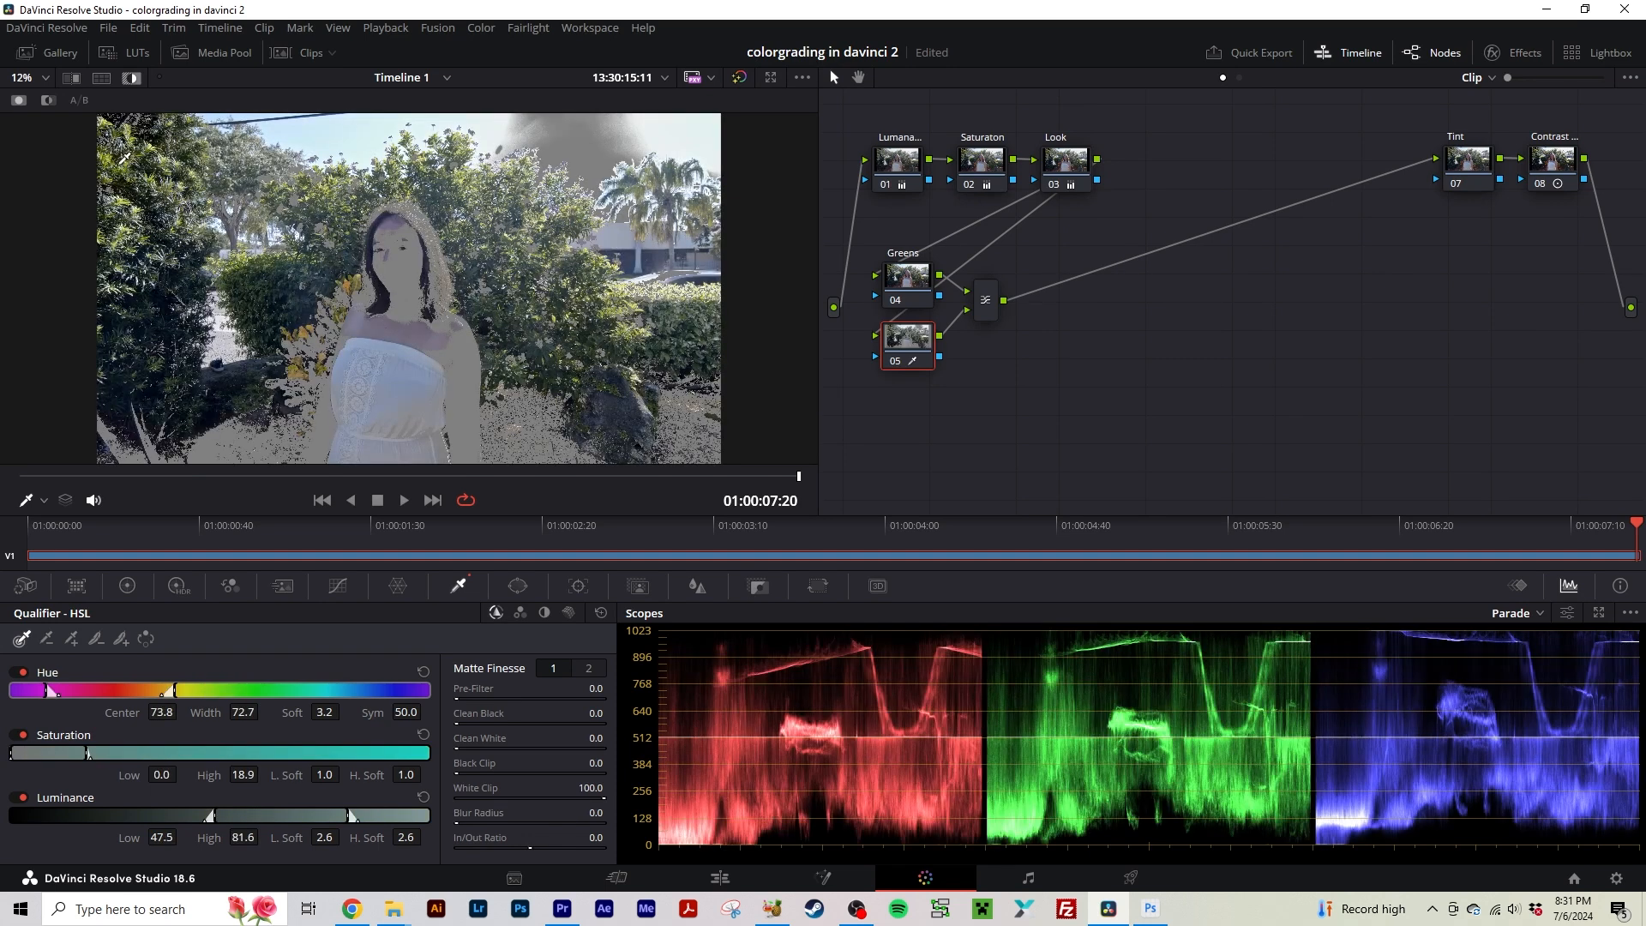
click(124, 159)
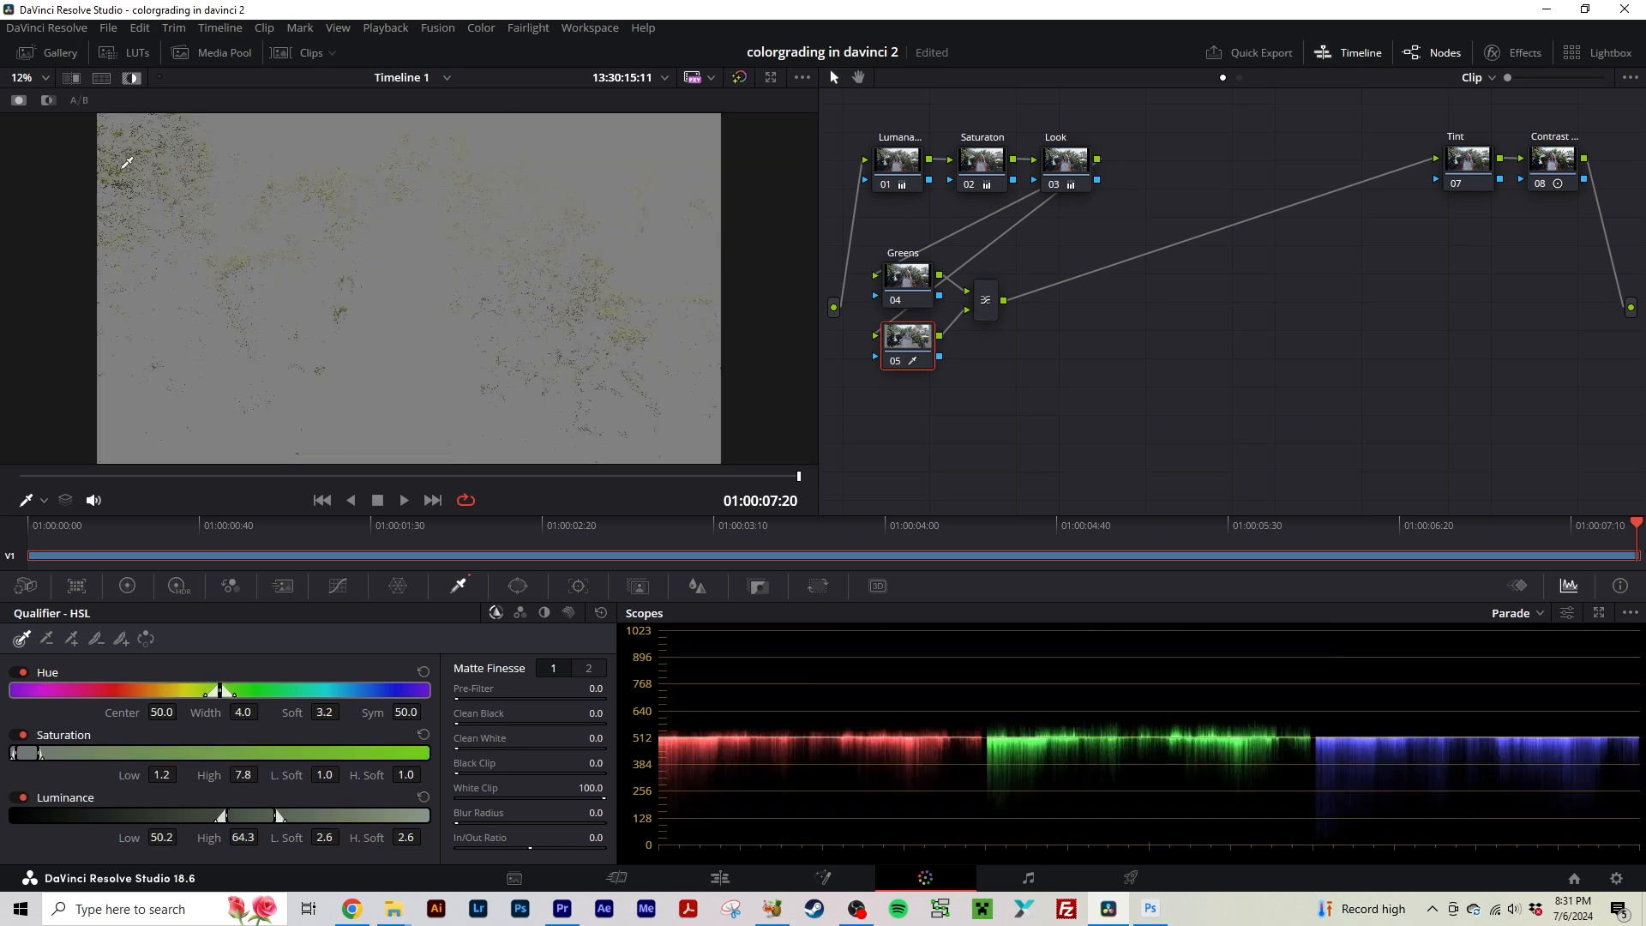
drag(121, 165, 236, 193)
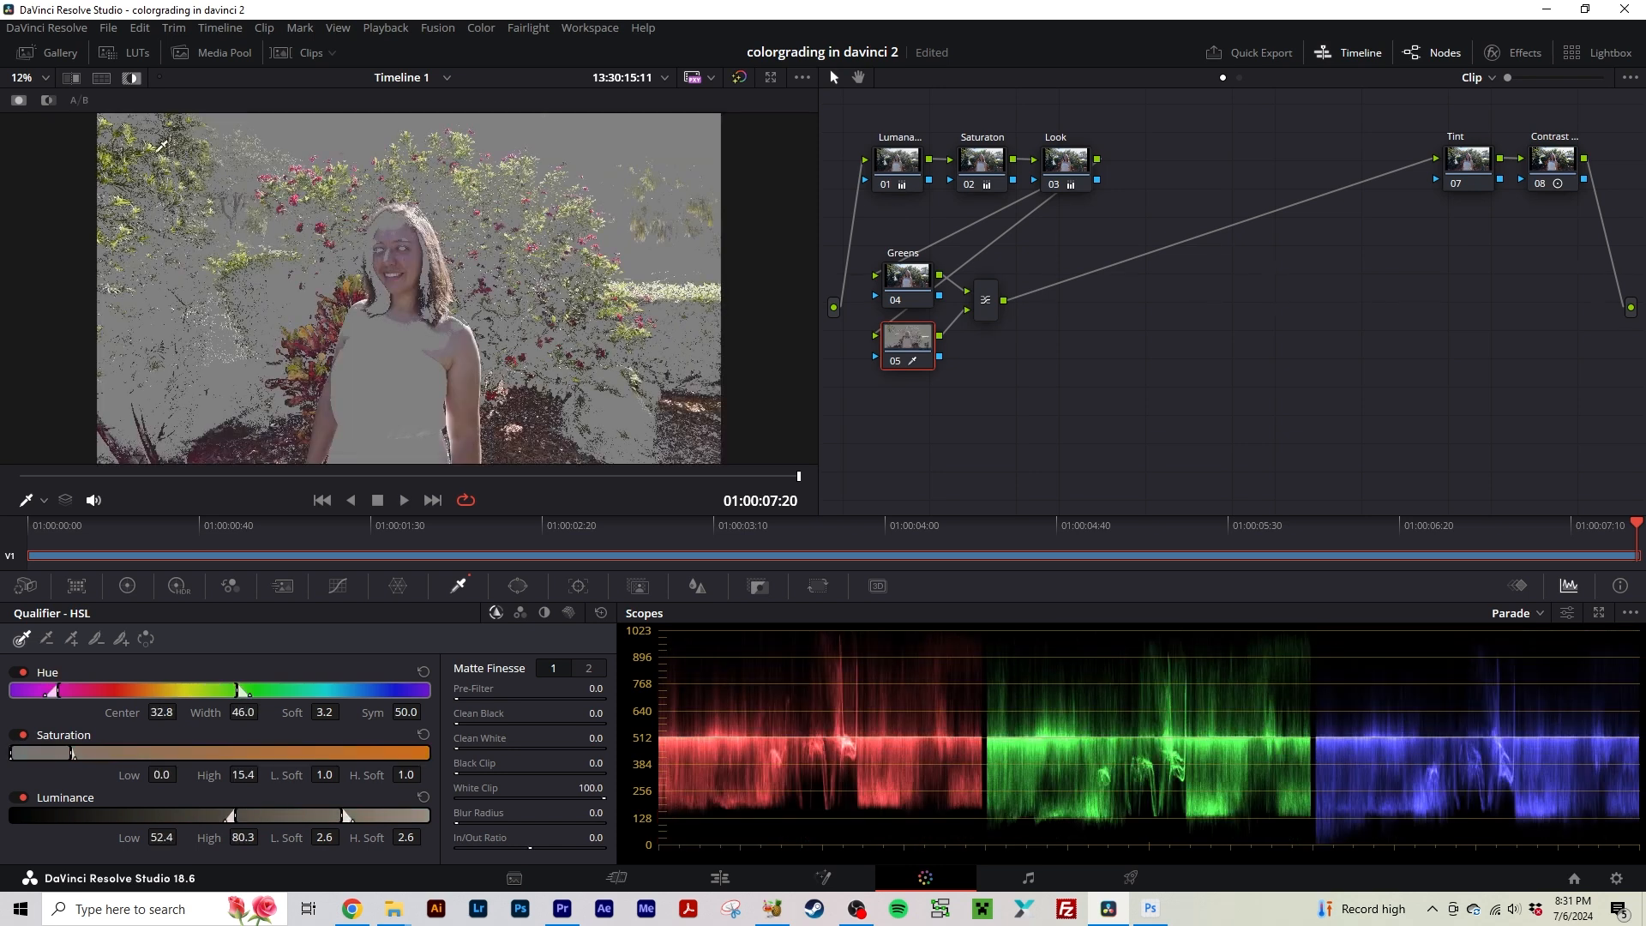
click(153, 144)
click(155, 151)
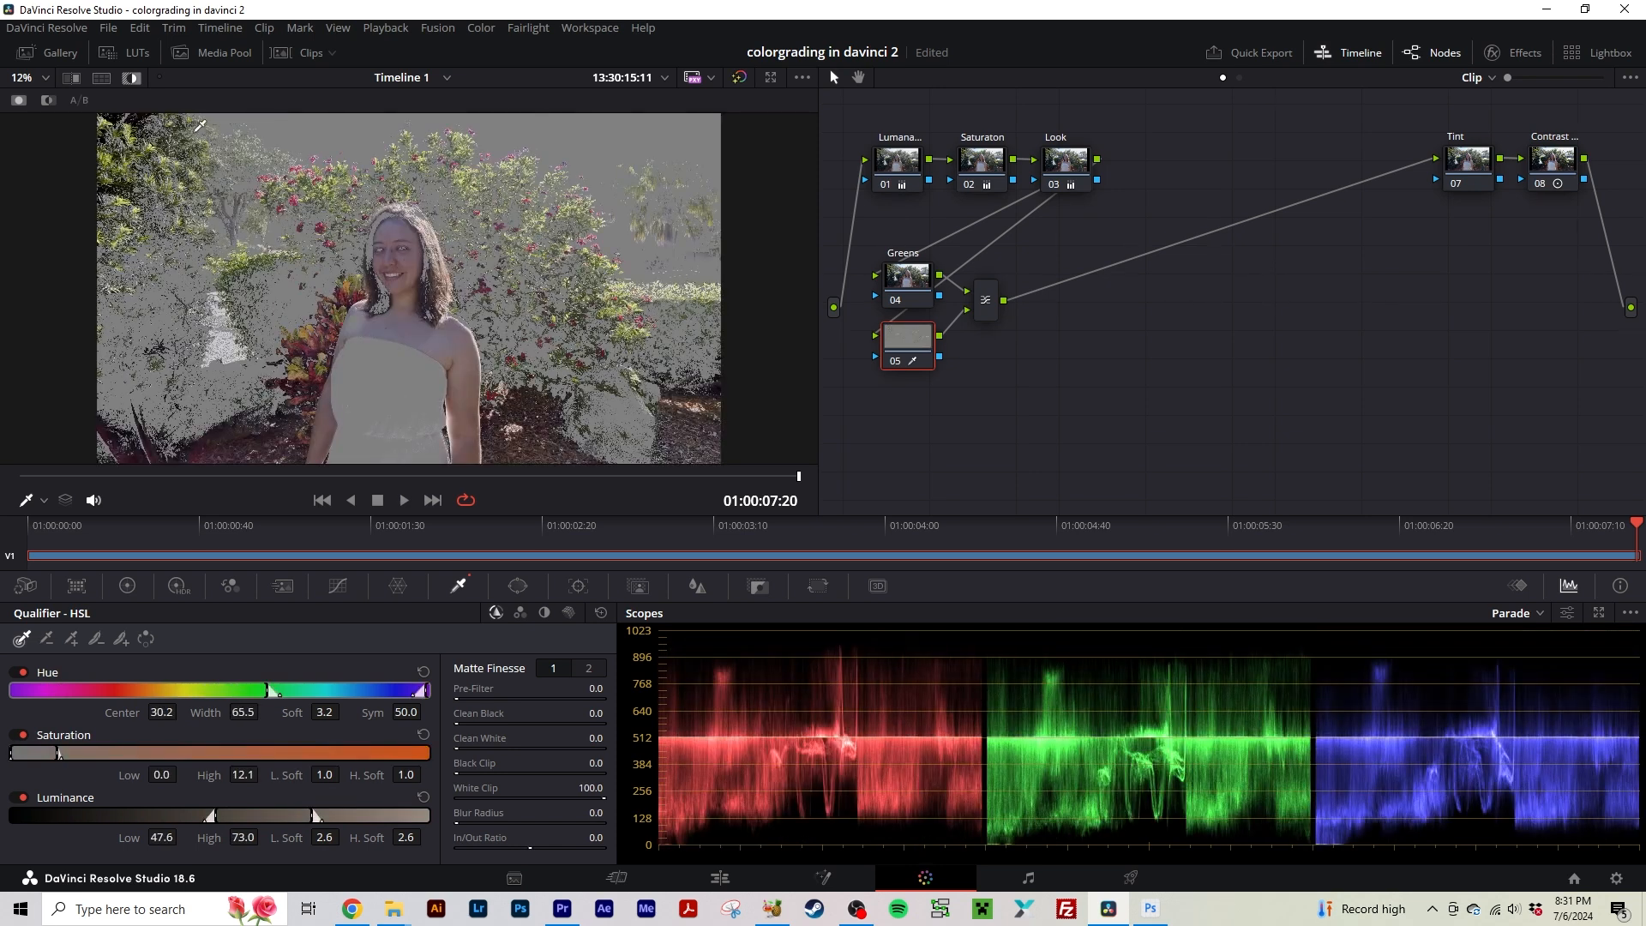
click(163, 139)
click(141, 141)
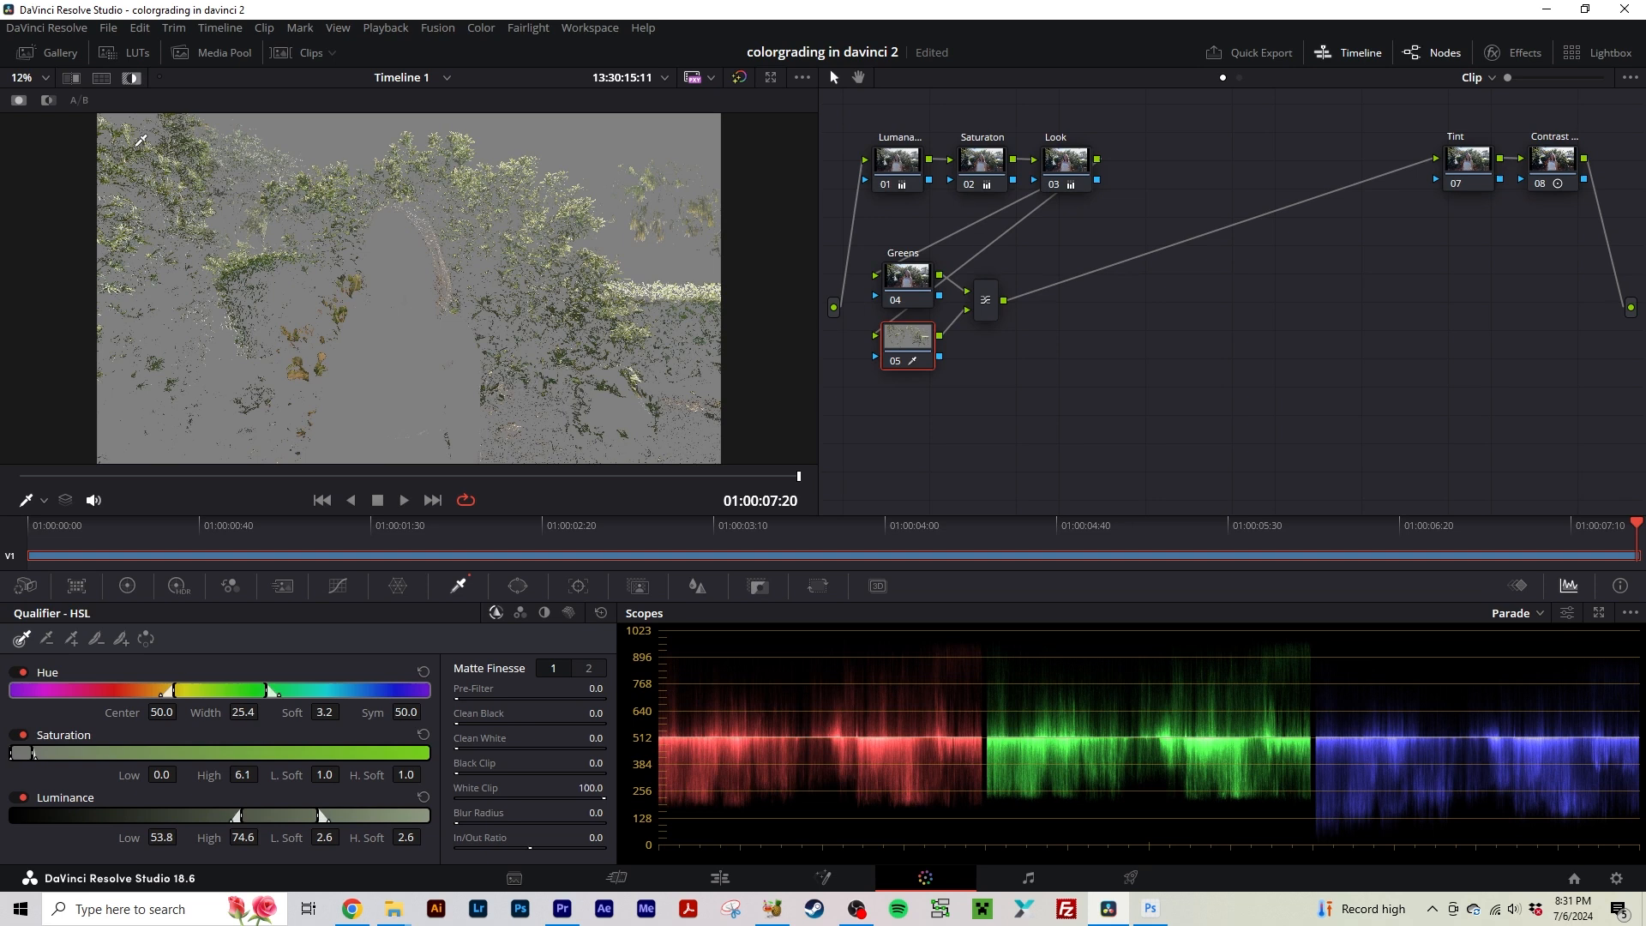
click(141, 141)
click(143, 141)
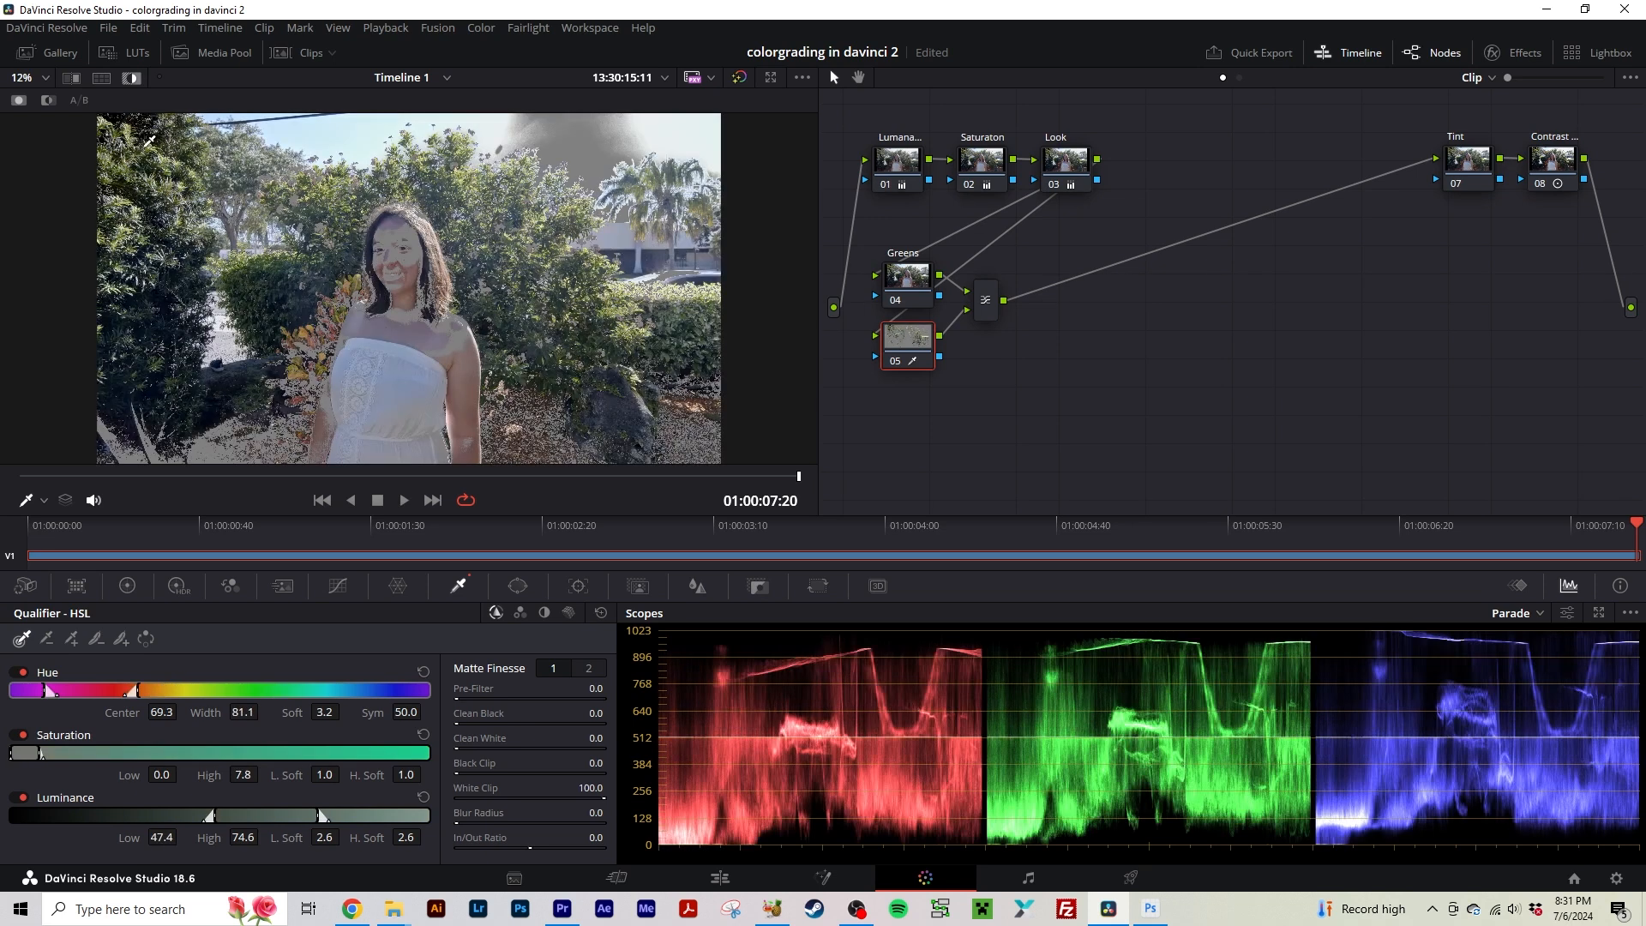
Sample the bright green hedge on node 05, keying a hue center of 49.9 and a width of 20.9.
click(631, 302)
click(619, 304)
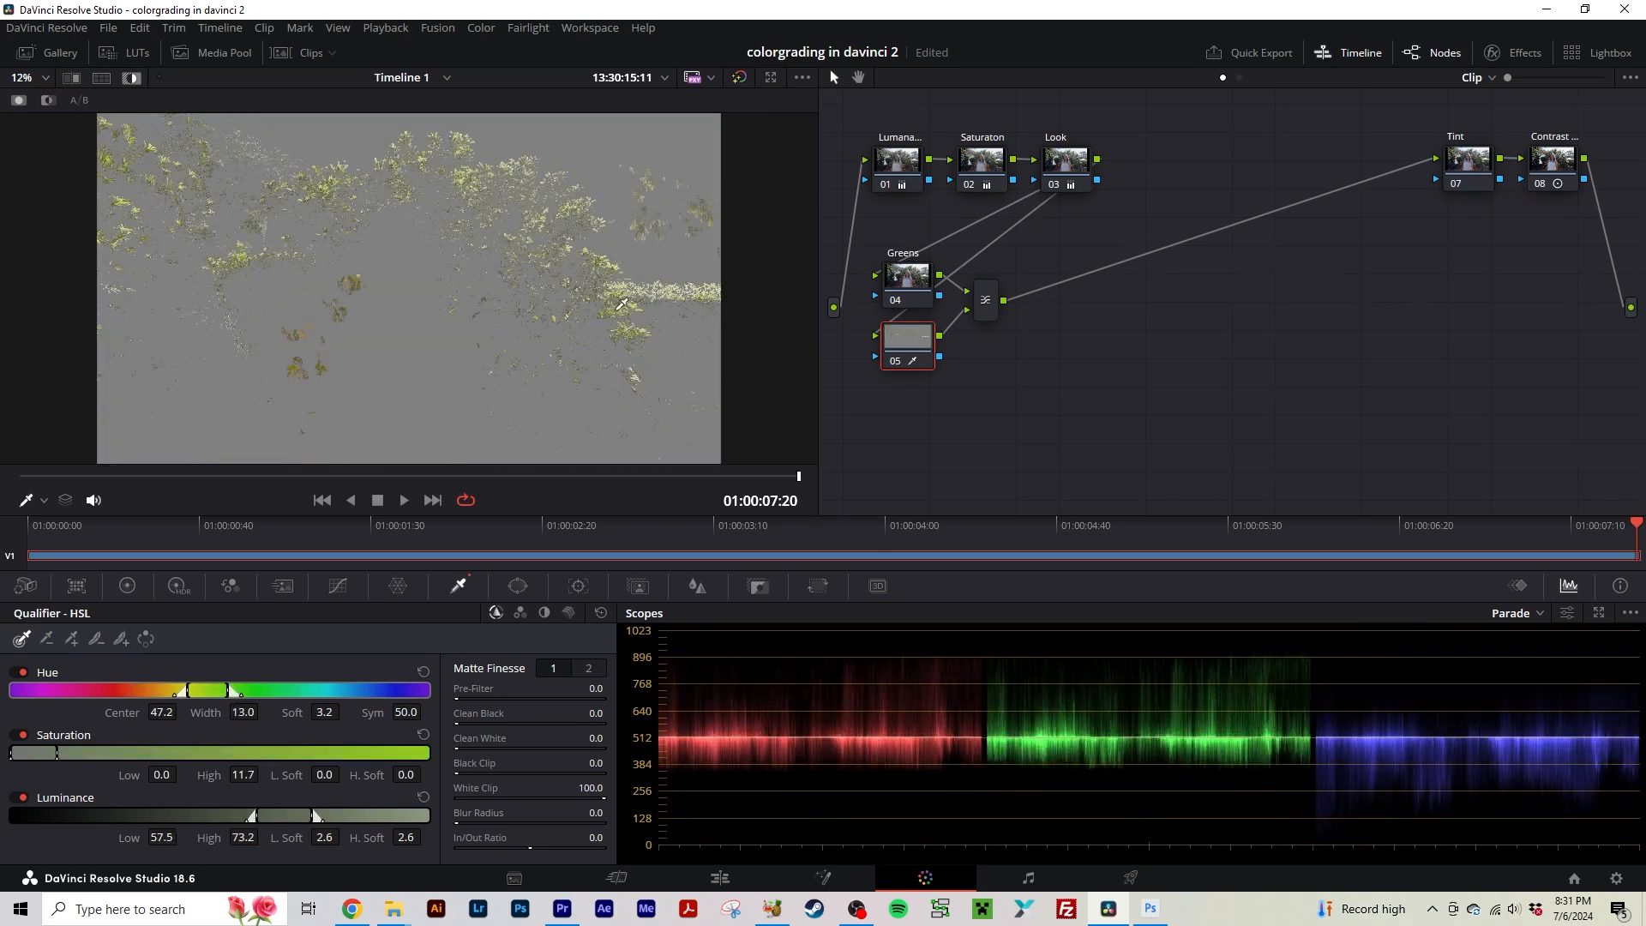
click(621, 305)
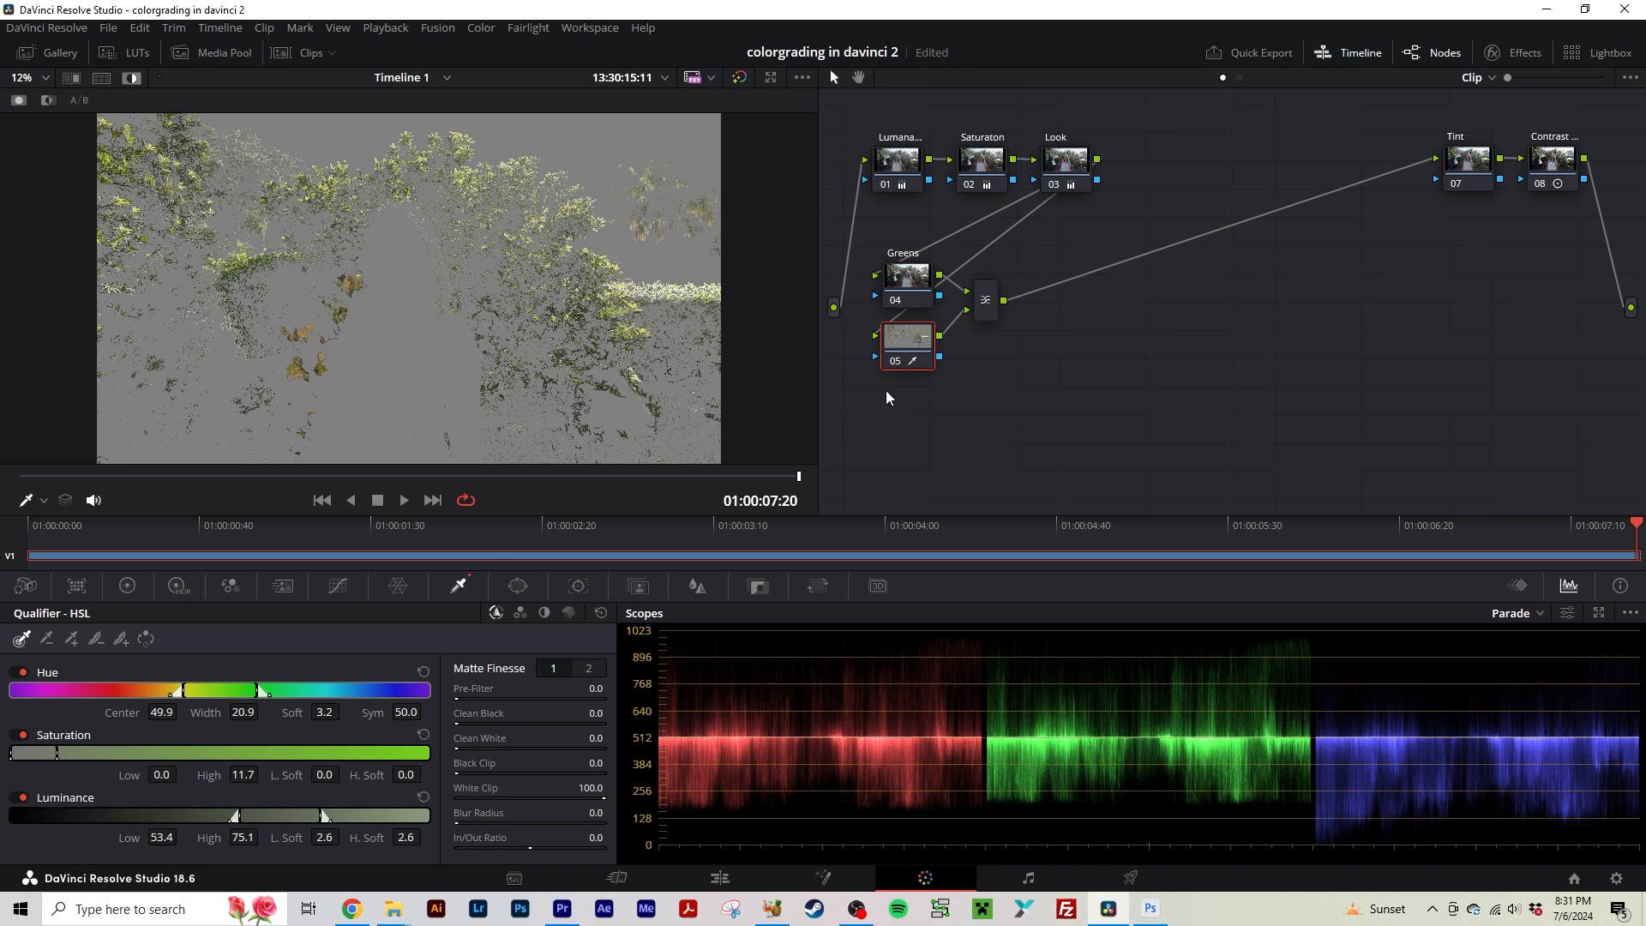
Compare node 05's highlighted green key with the full image.
key(shift+h)
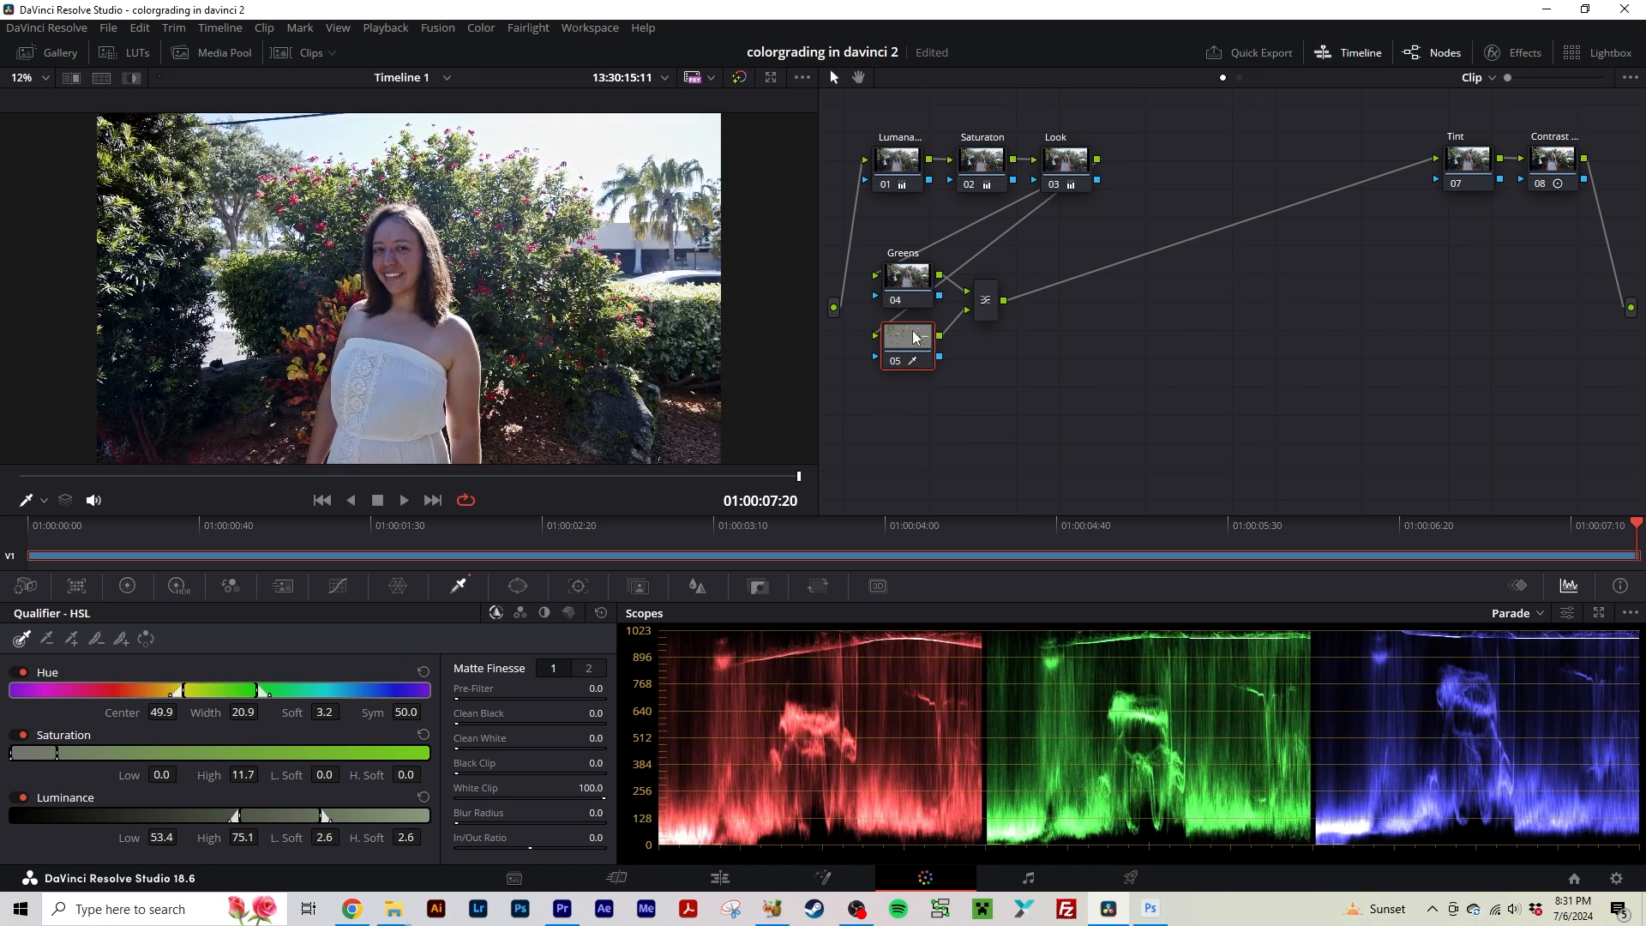
key(shift+h)
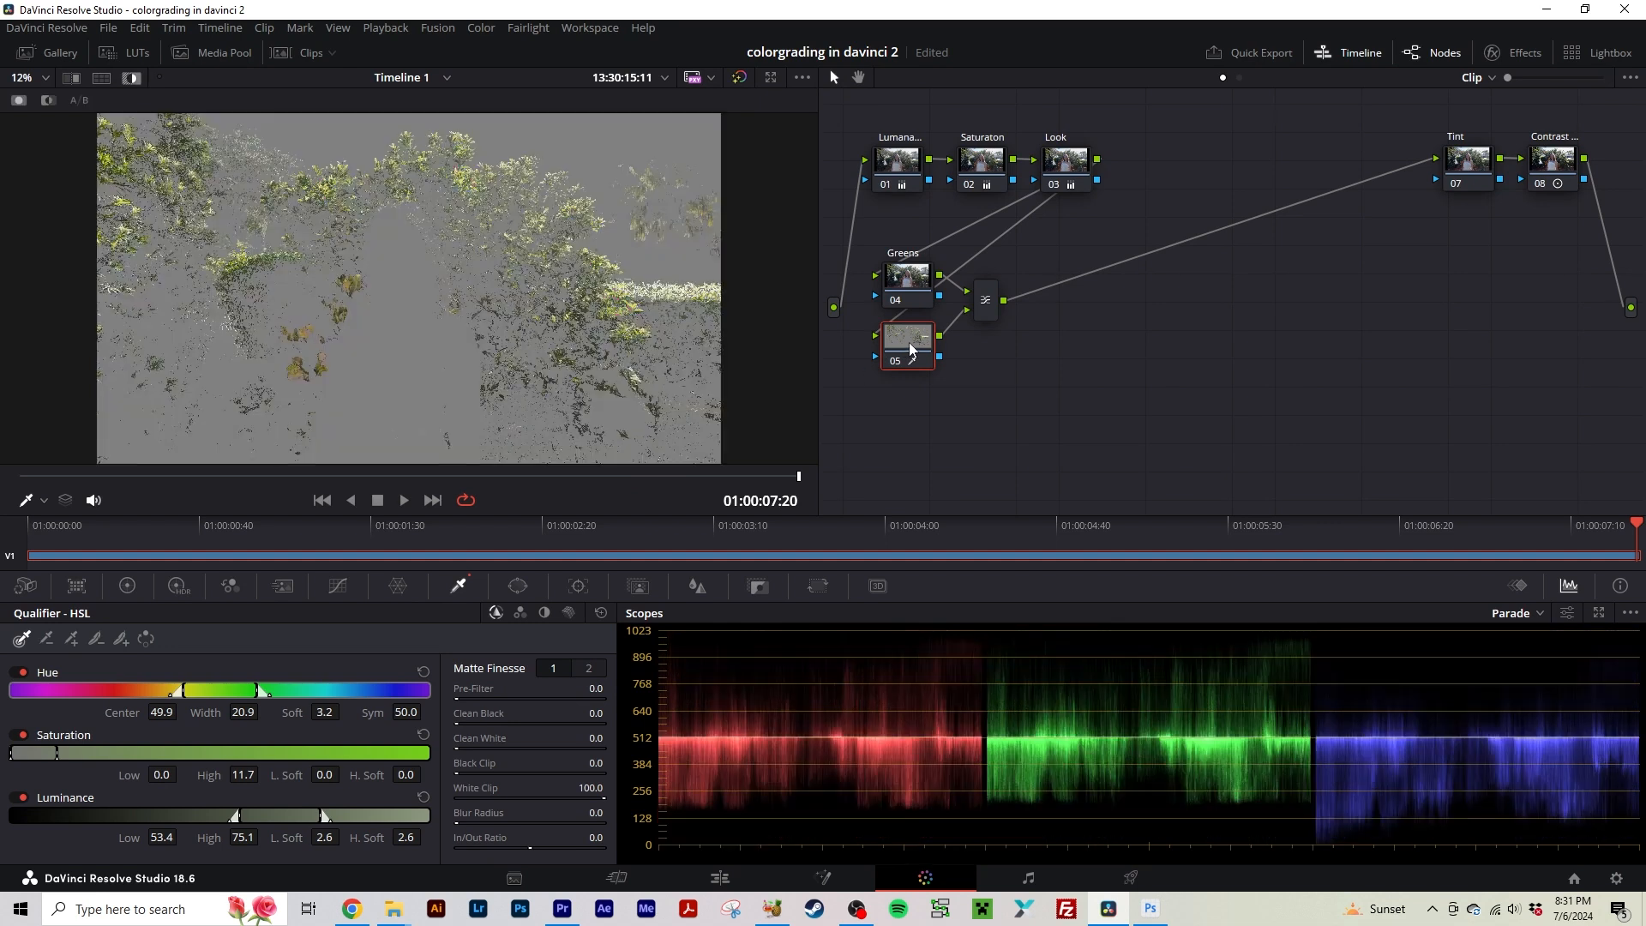
key(shift+h)
key(shift+h)
key(shift+h)
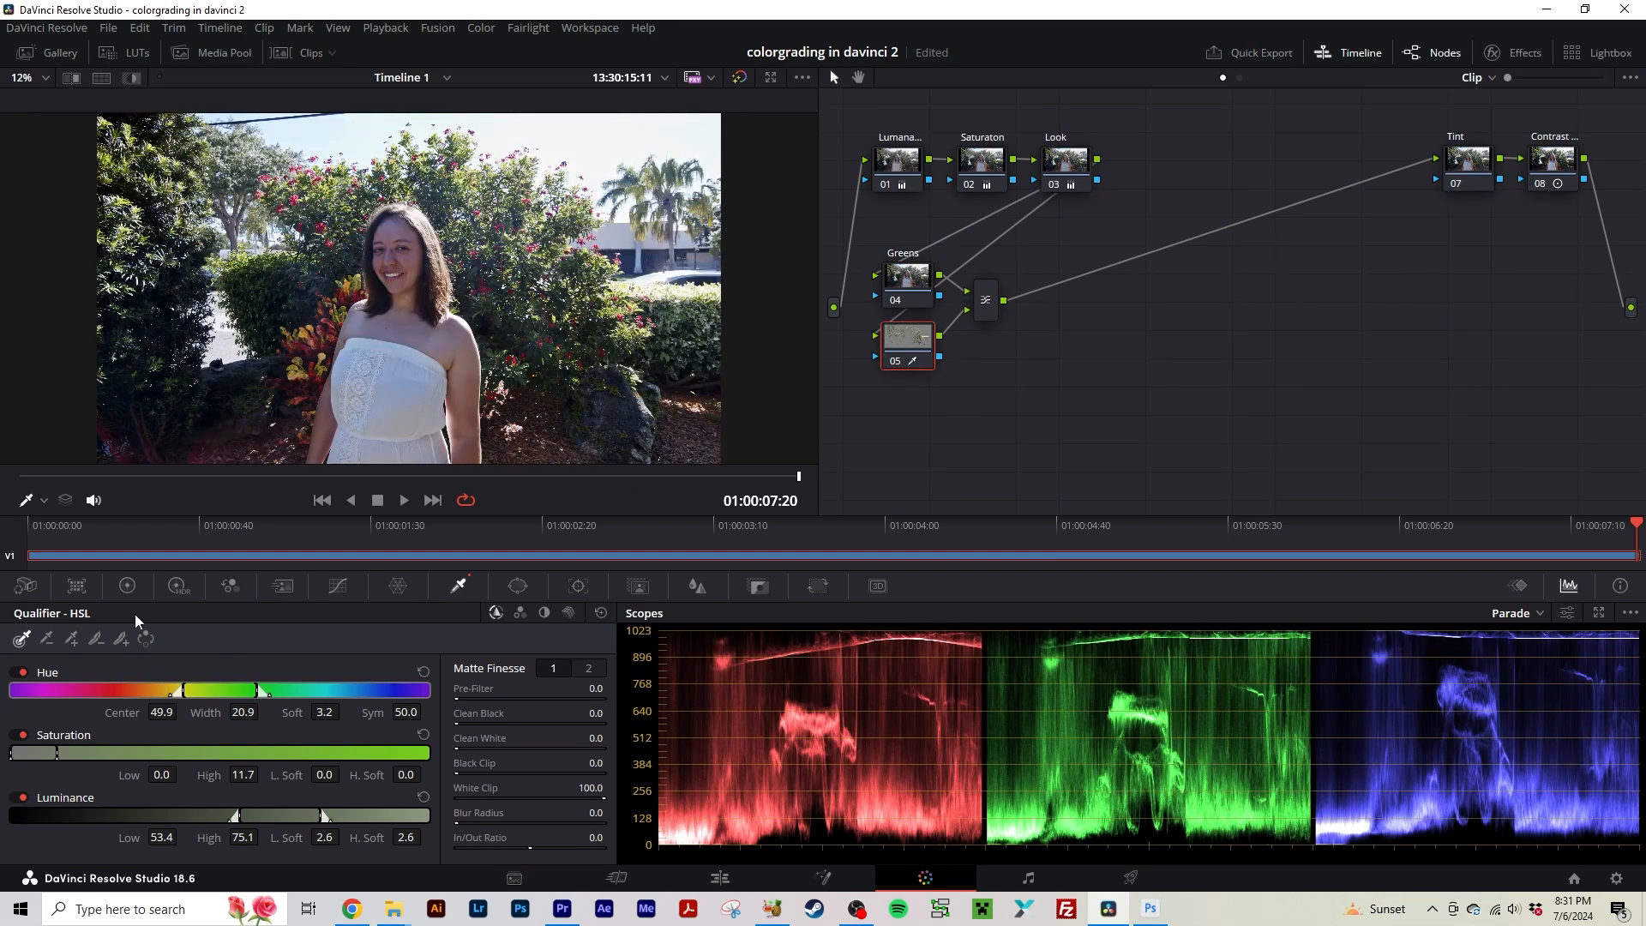
Shift node 05's Gamma color balance to red -0.01, green 0.01 and blue -0.05.
click(127, 585)
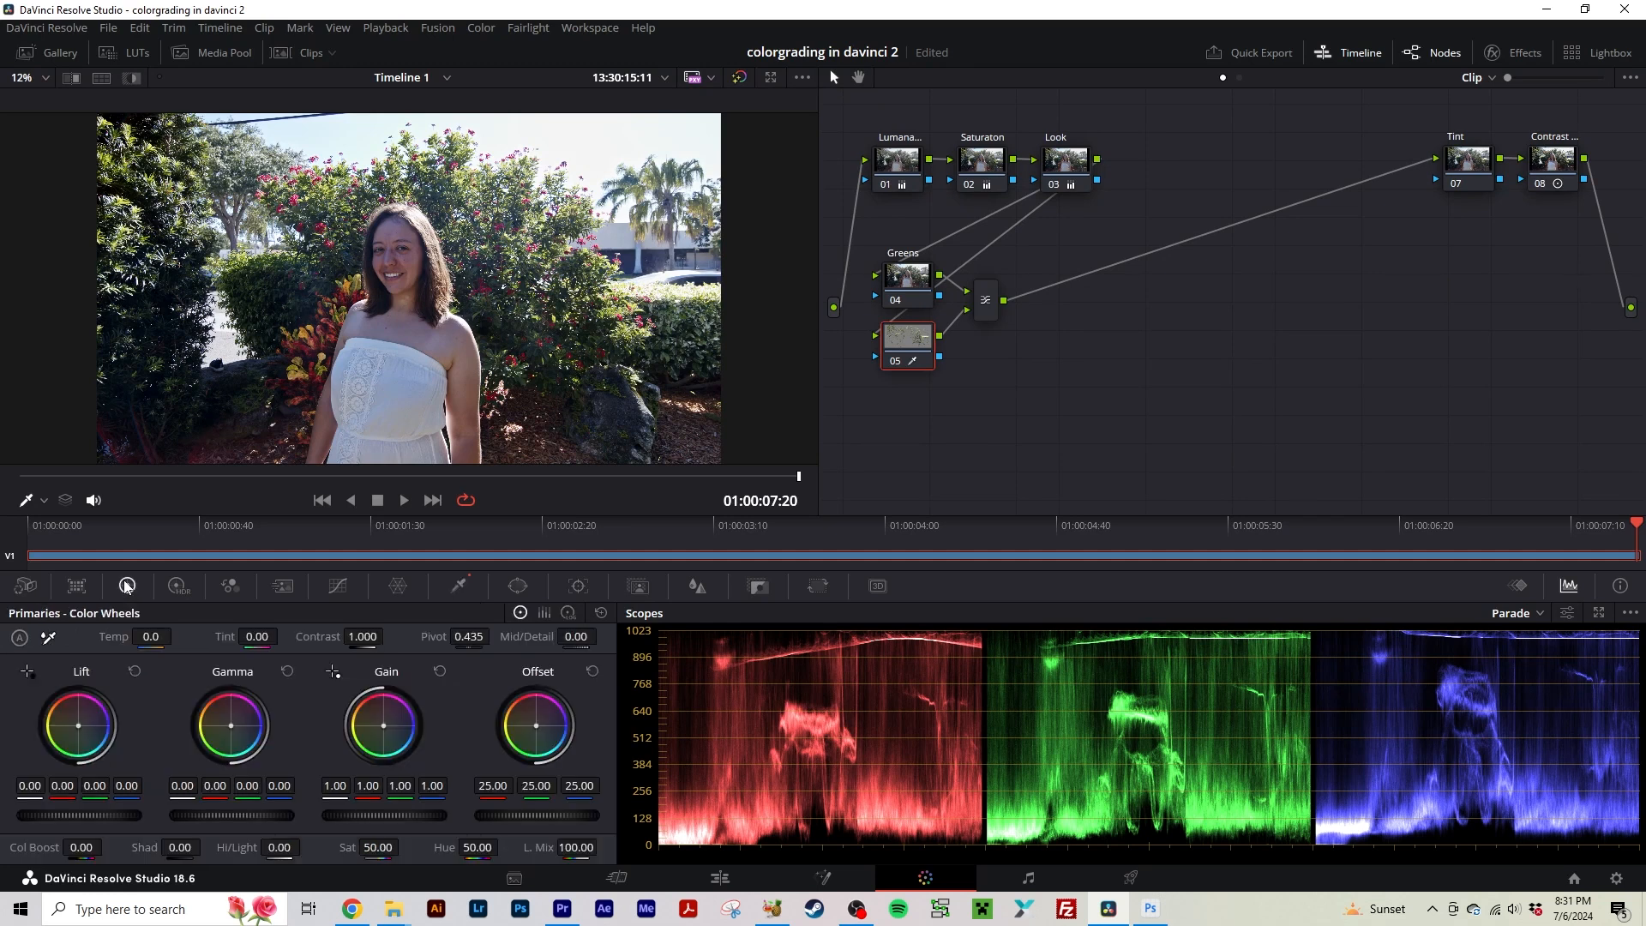
key(shift+h)
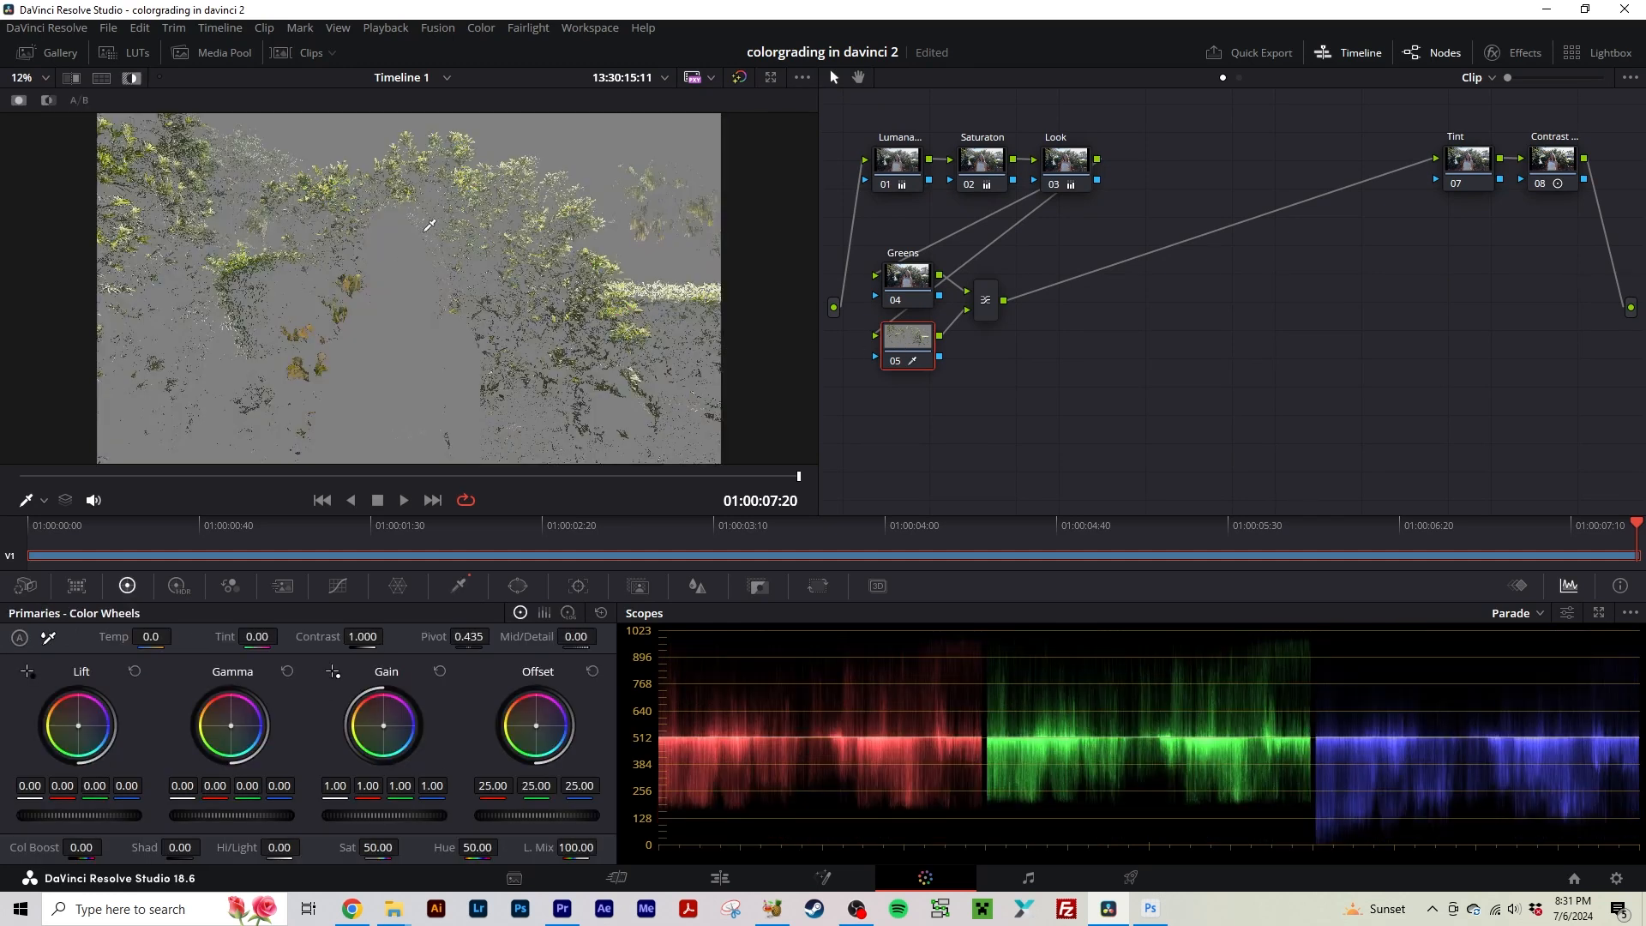
key(shift+h)
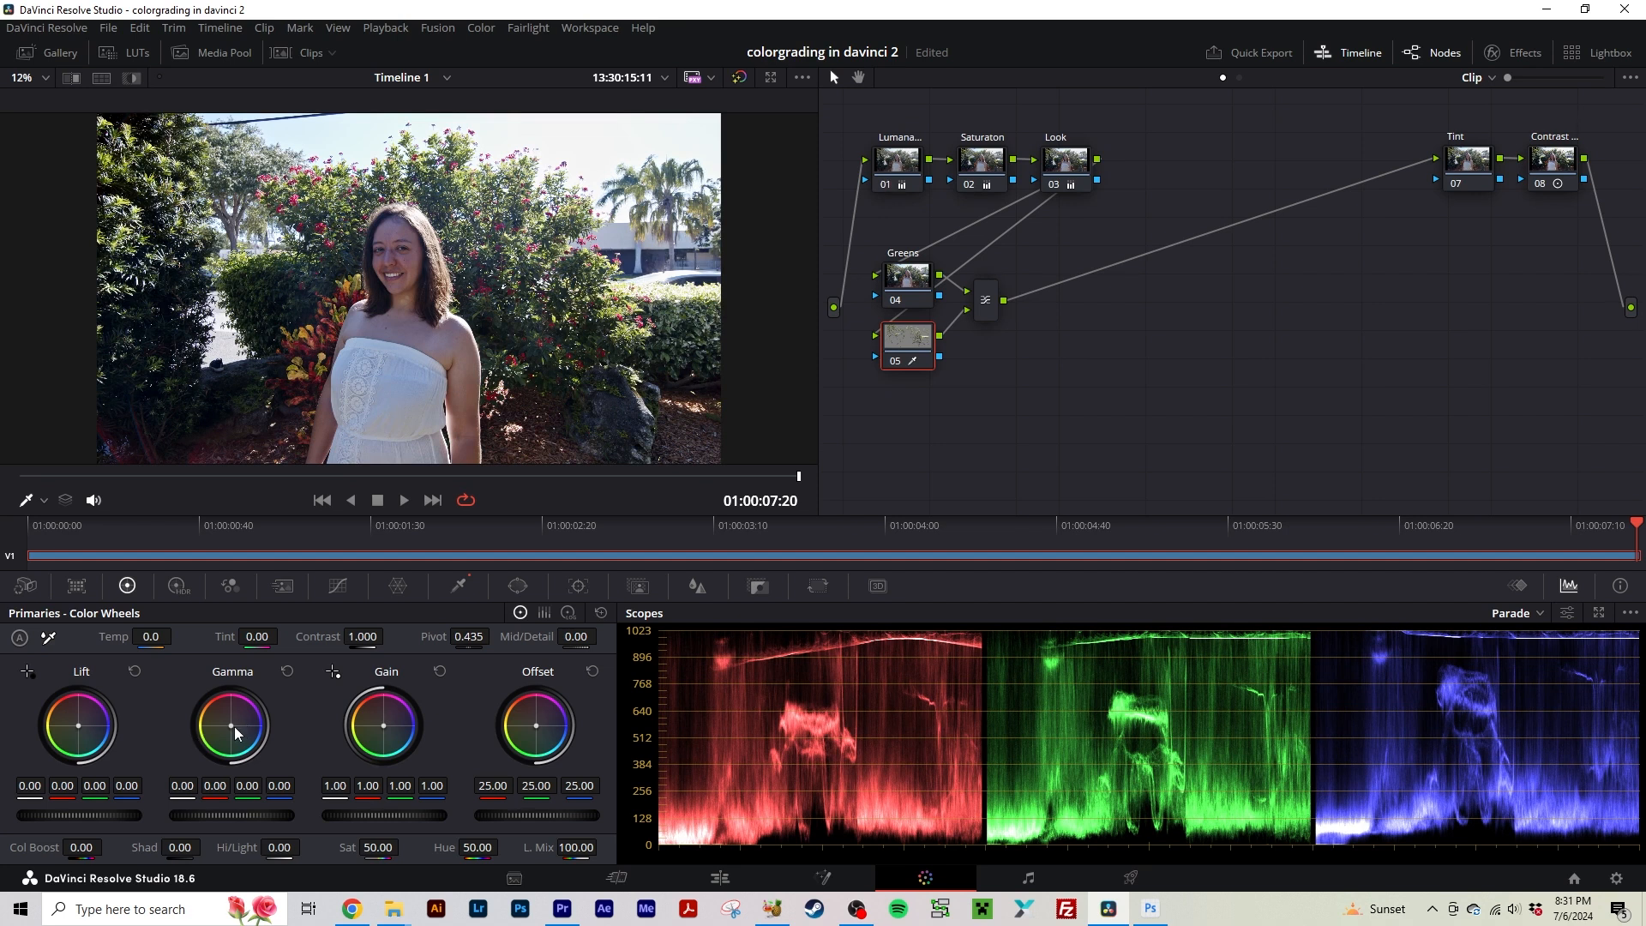
drag(230, 723, 225, 725)
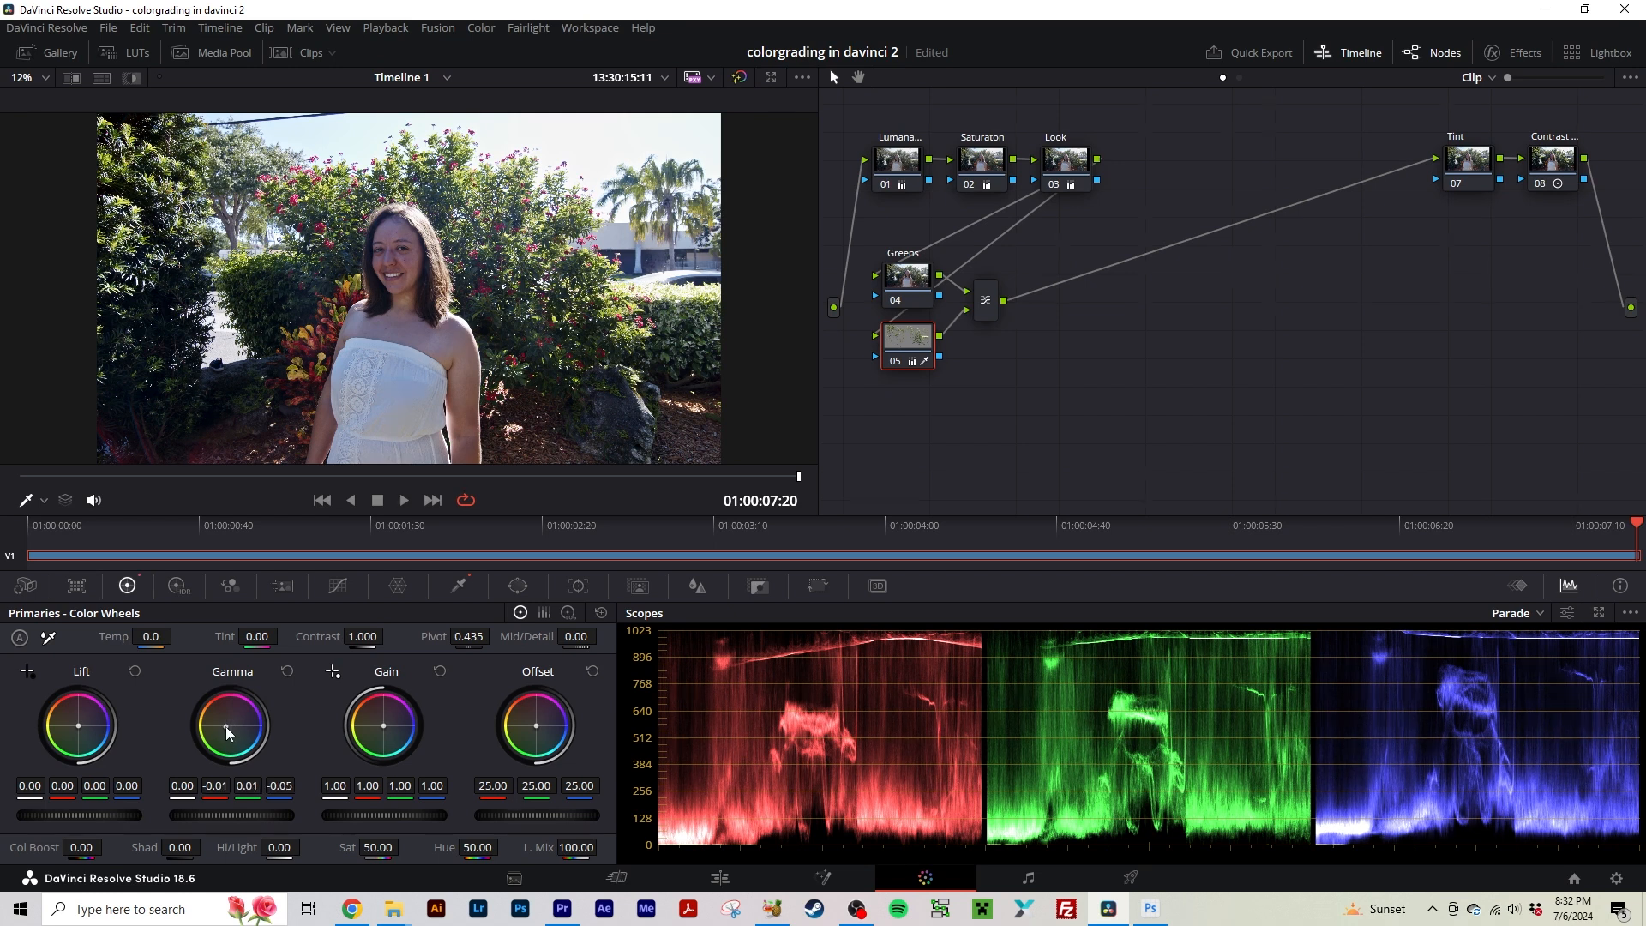
Compare the graded clip with the ungraded original in an enlarged viewer, and return to the normal layout.
key(alt+f)
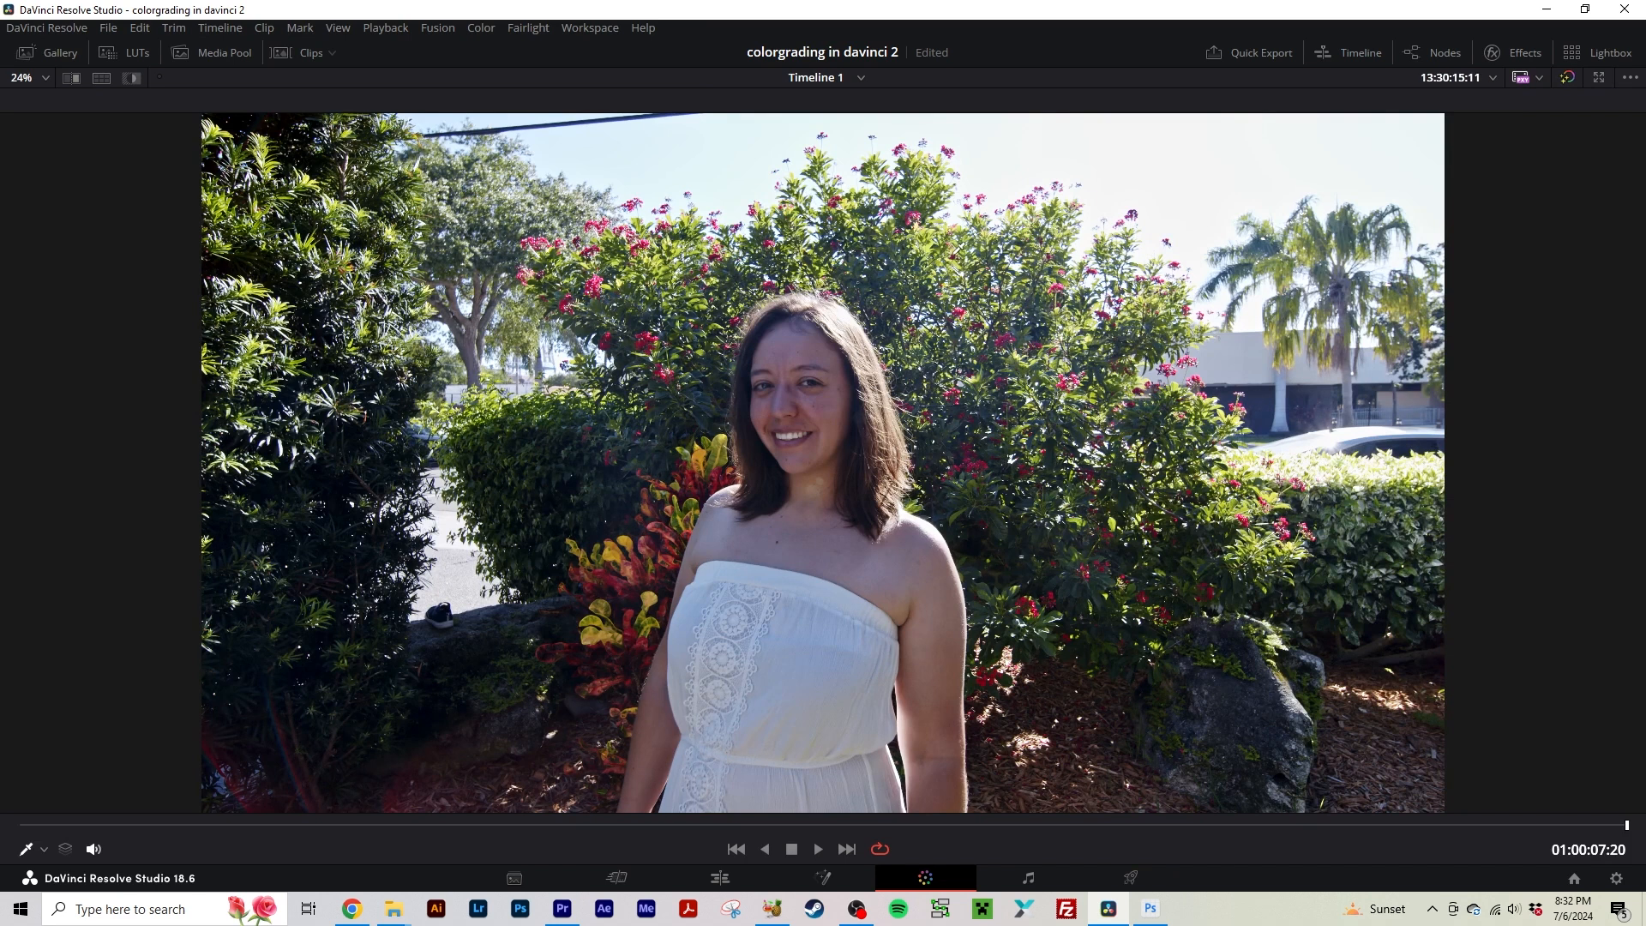
key(shift+d)
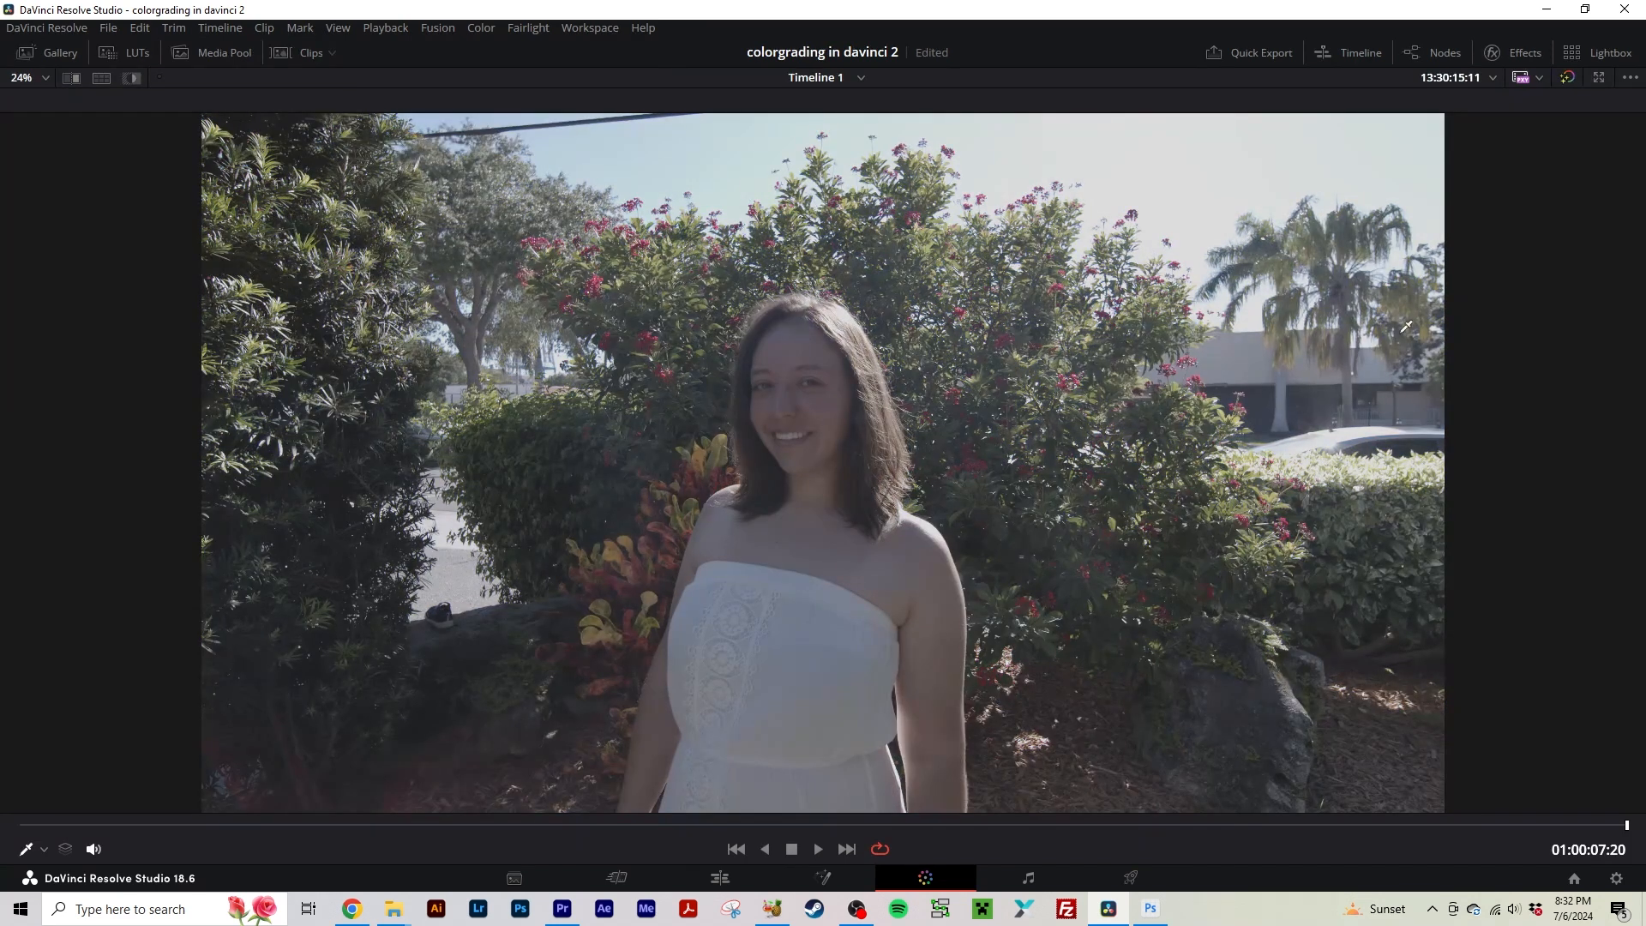
key(shift+d)
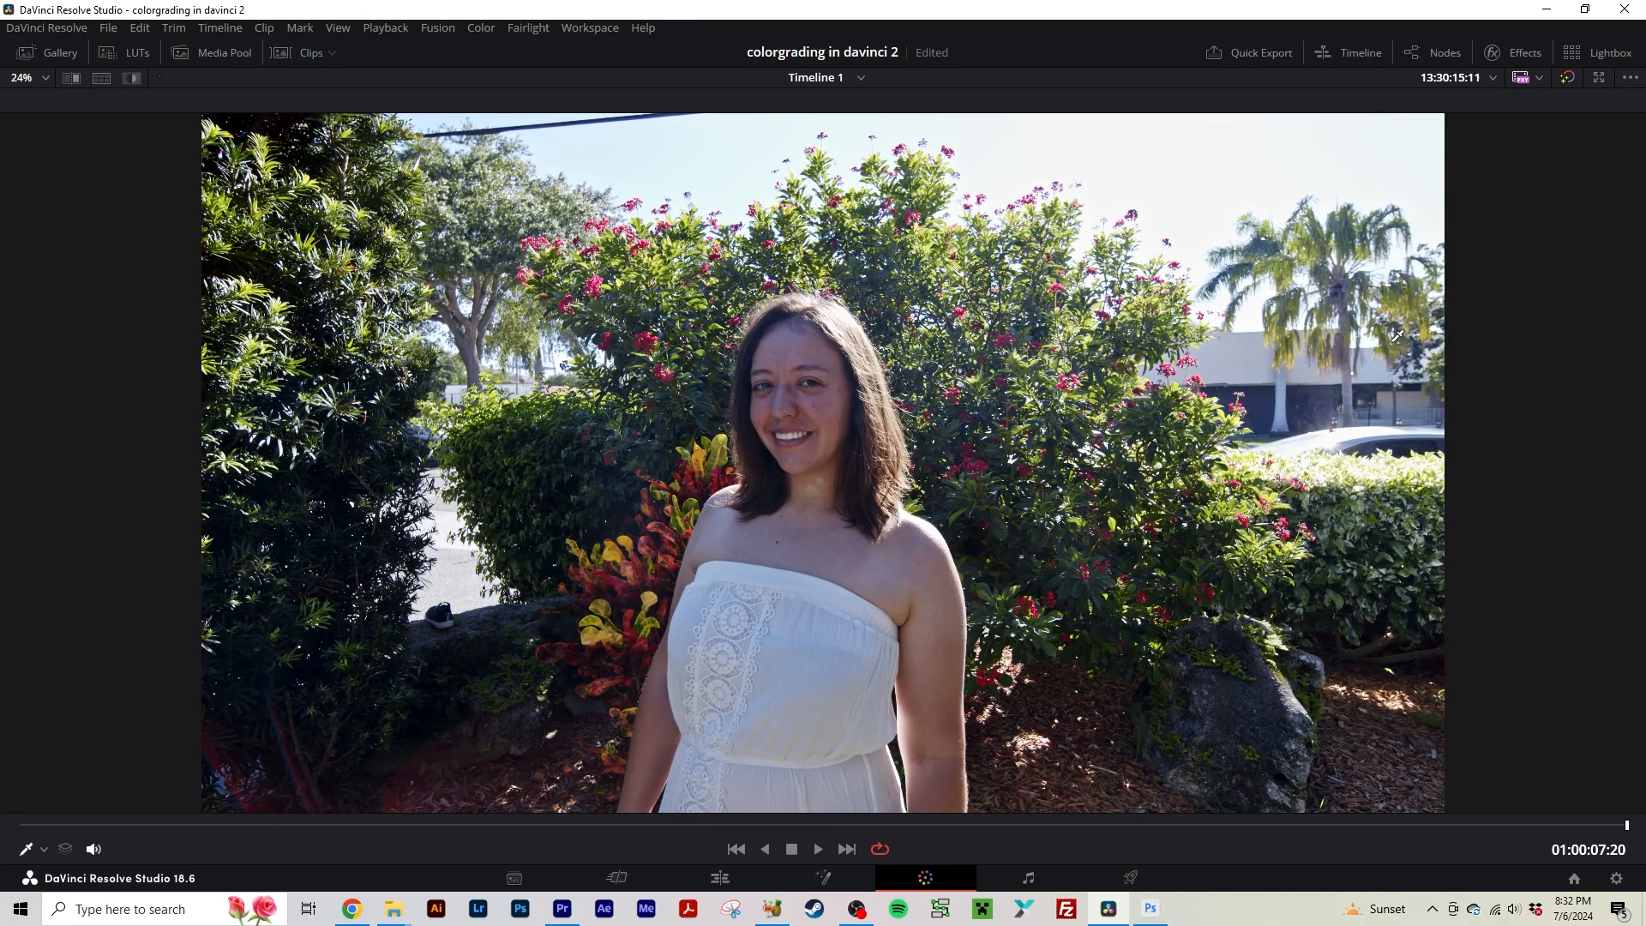
key(alt+f)
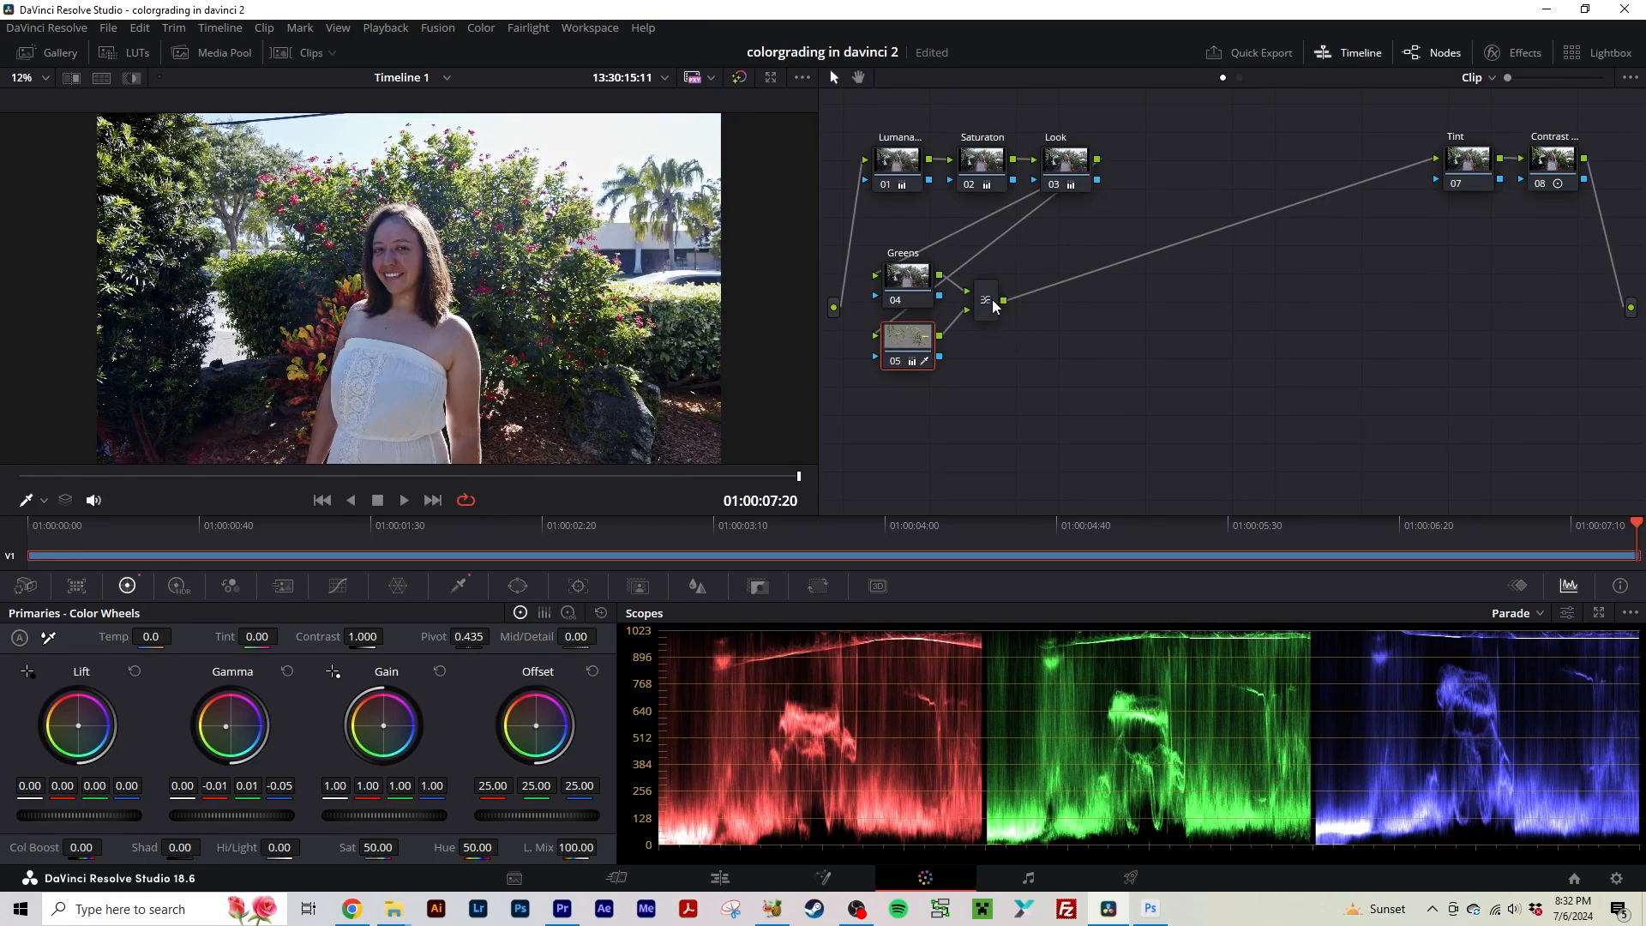
Add "Light" in front of the Greens node's label.
right_click(906, 279)
click(956, 311)
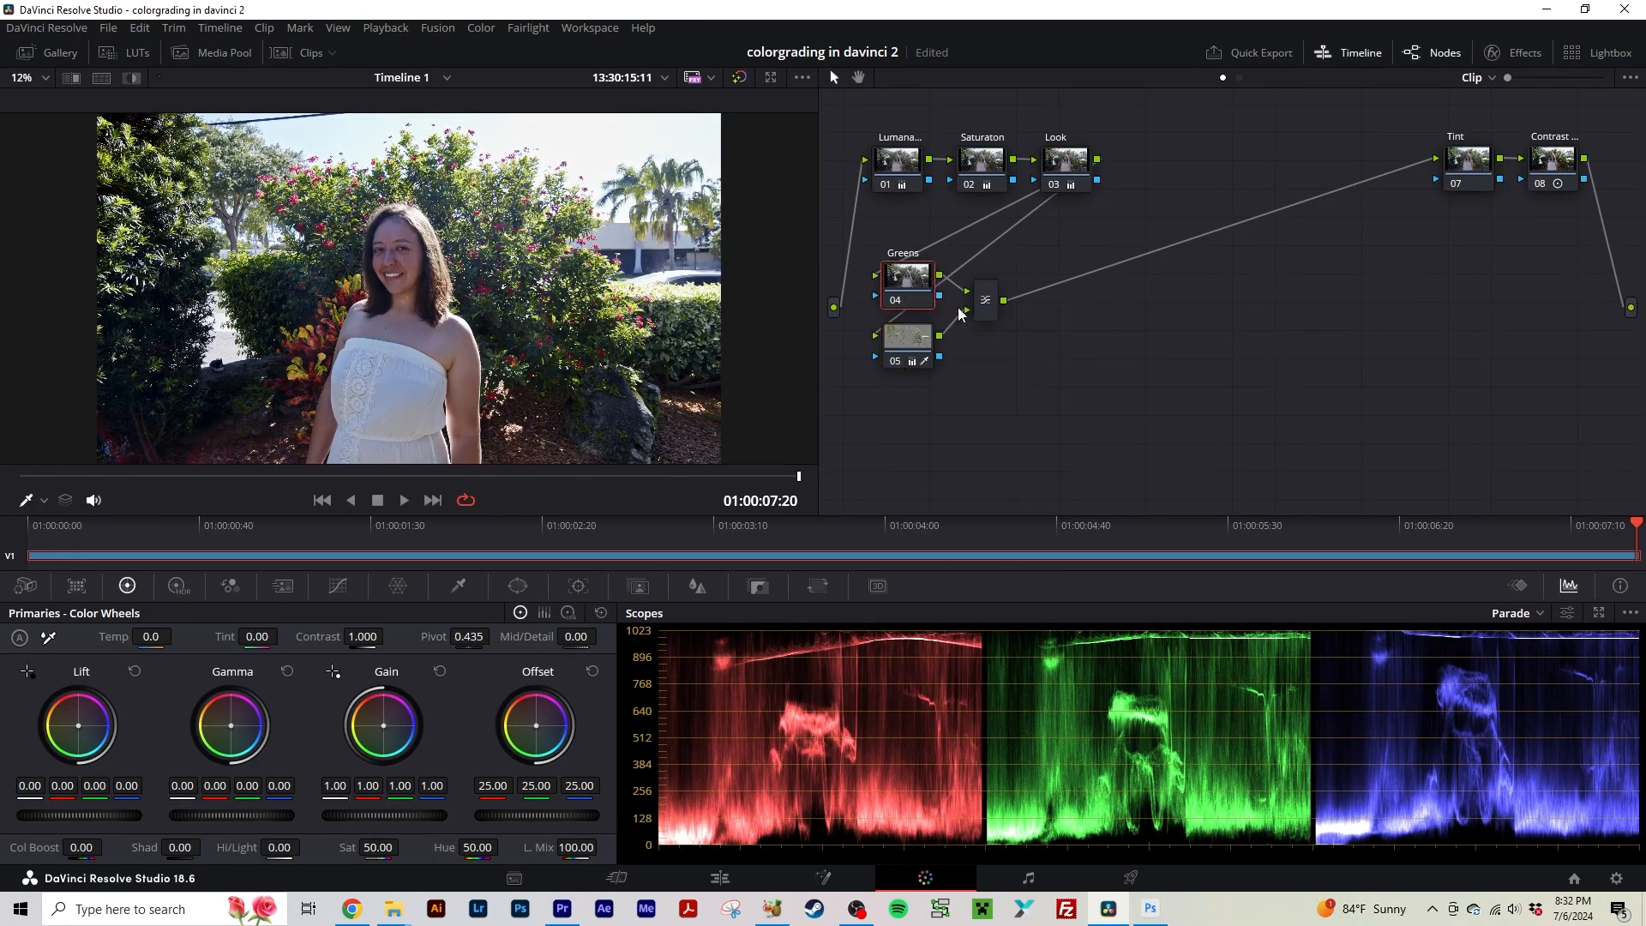
text(Light)
Add a serial node after the parallel mixer, place it beside the mixer and label it "Dark Greens".
click(985, 300)
key(alt+s)
drag(1072, 321, 1056, 292)
right_click(1073, 273)
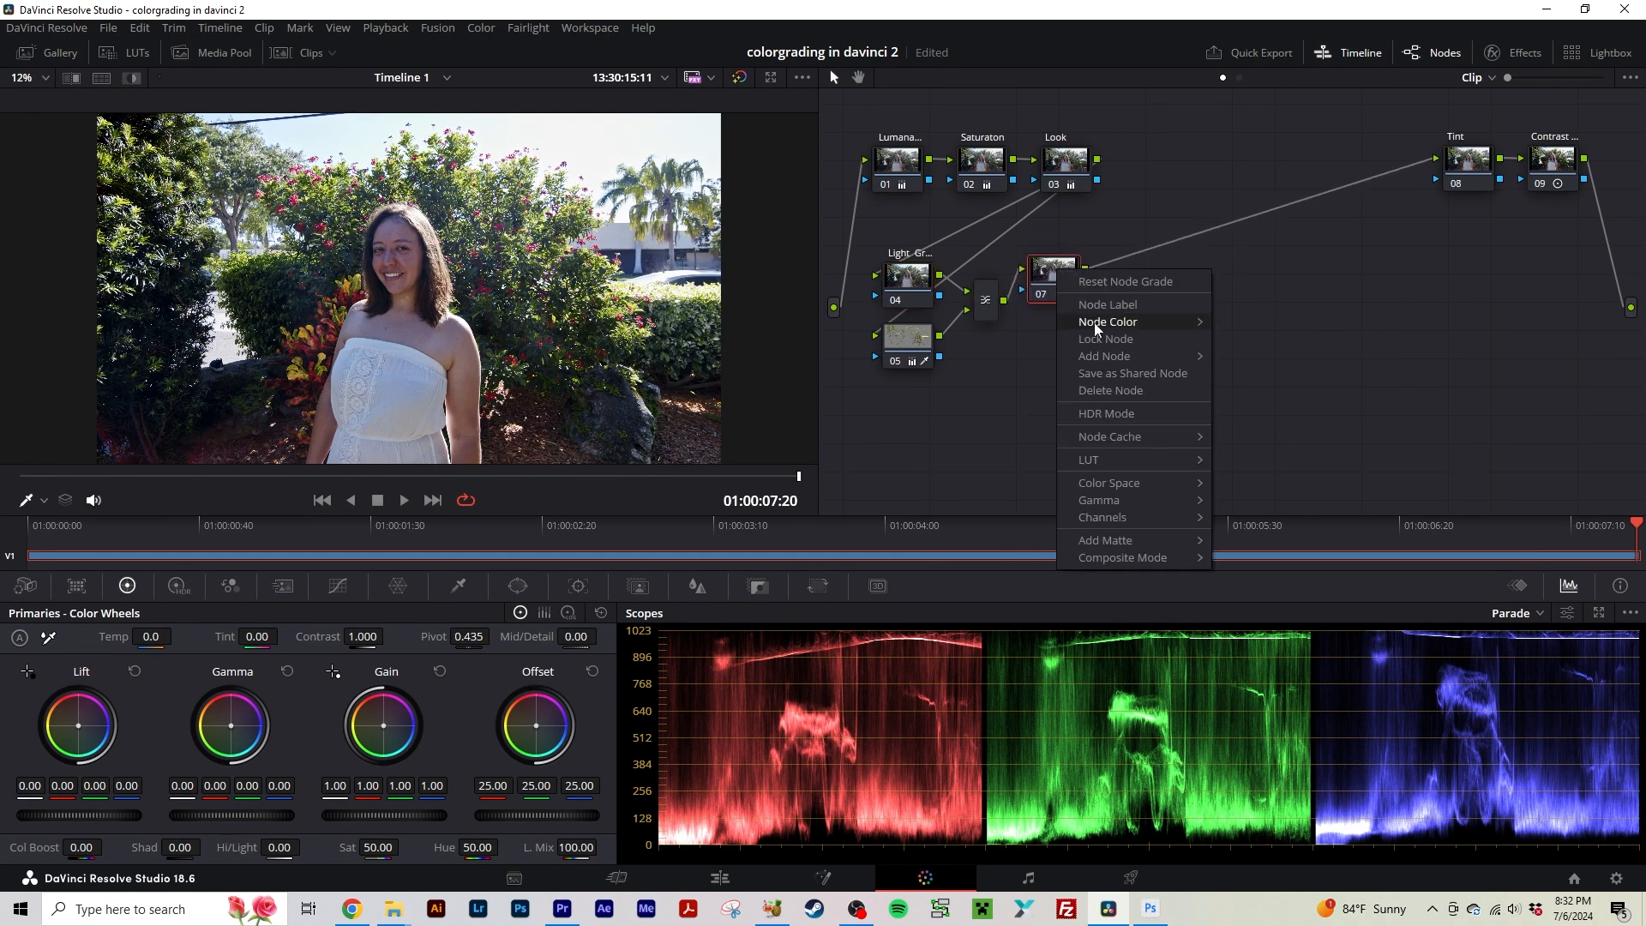
click(1094, 322)
text(Dark Greens)
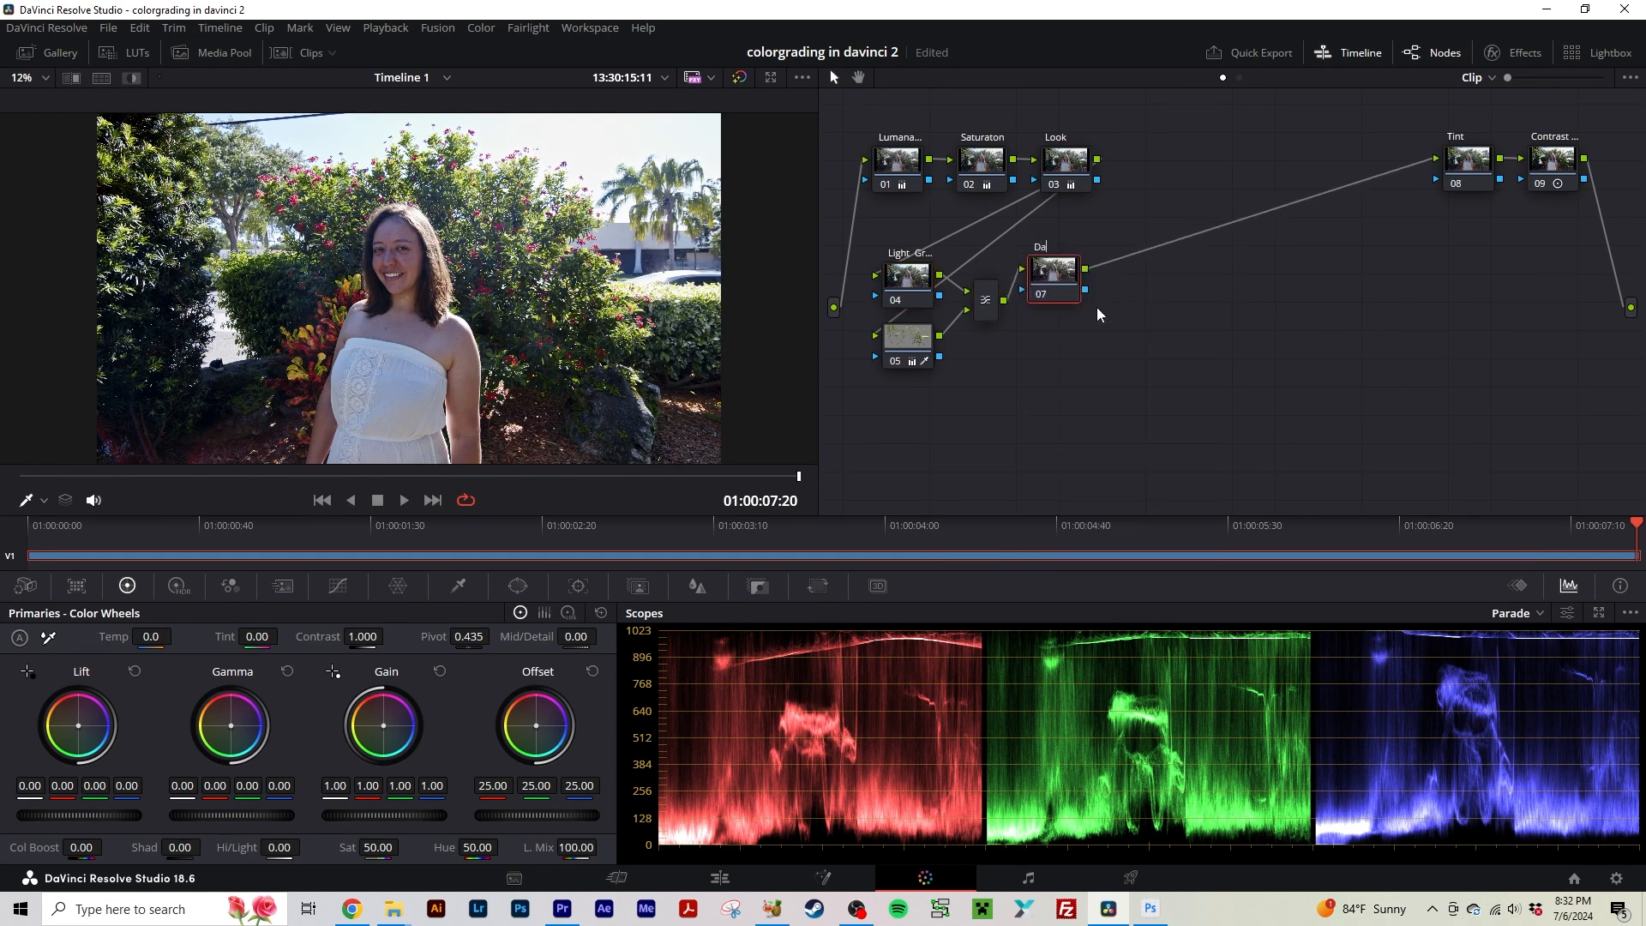
Add a parallel node alongside the Dark Greens node and align it directly beneath that node.
right_click(1052, 271)
mouse_move(1152, 358)
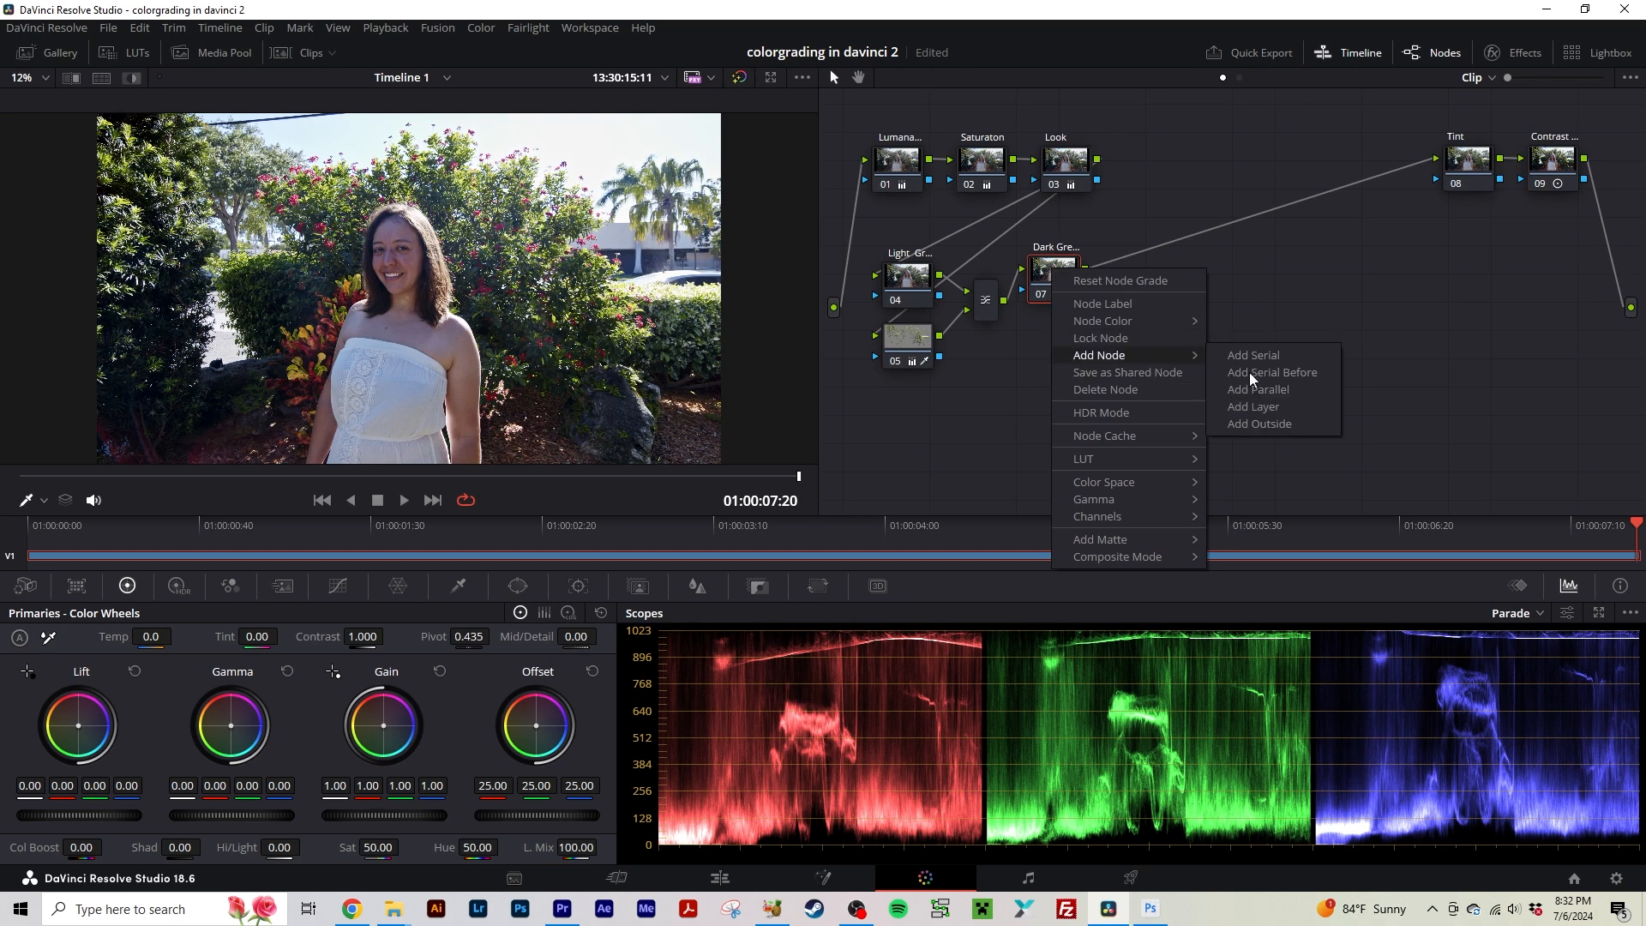
click(1250, 399)
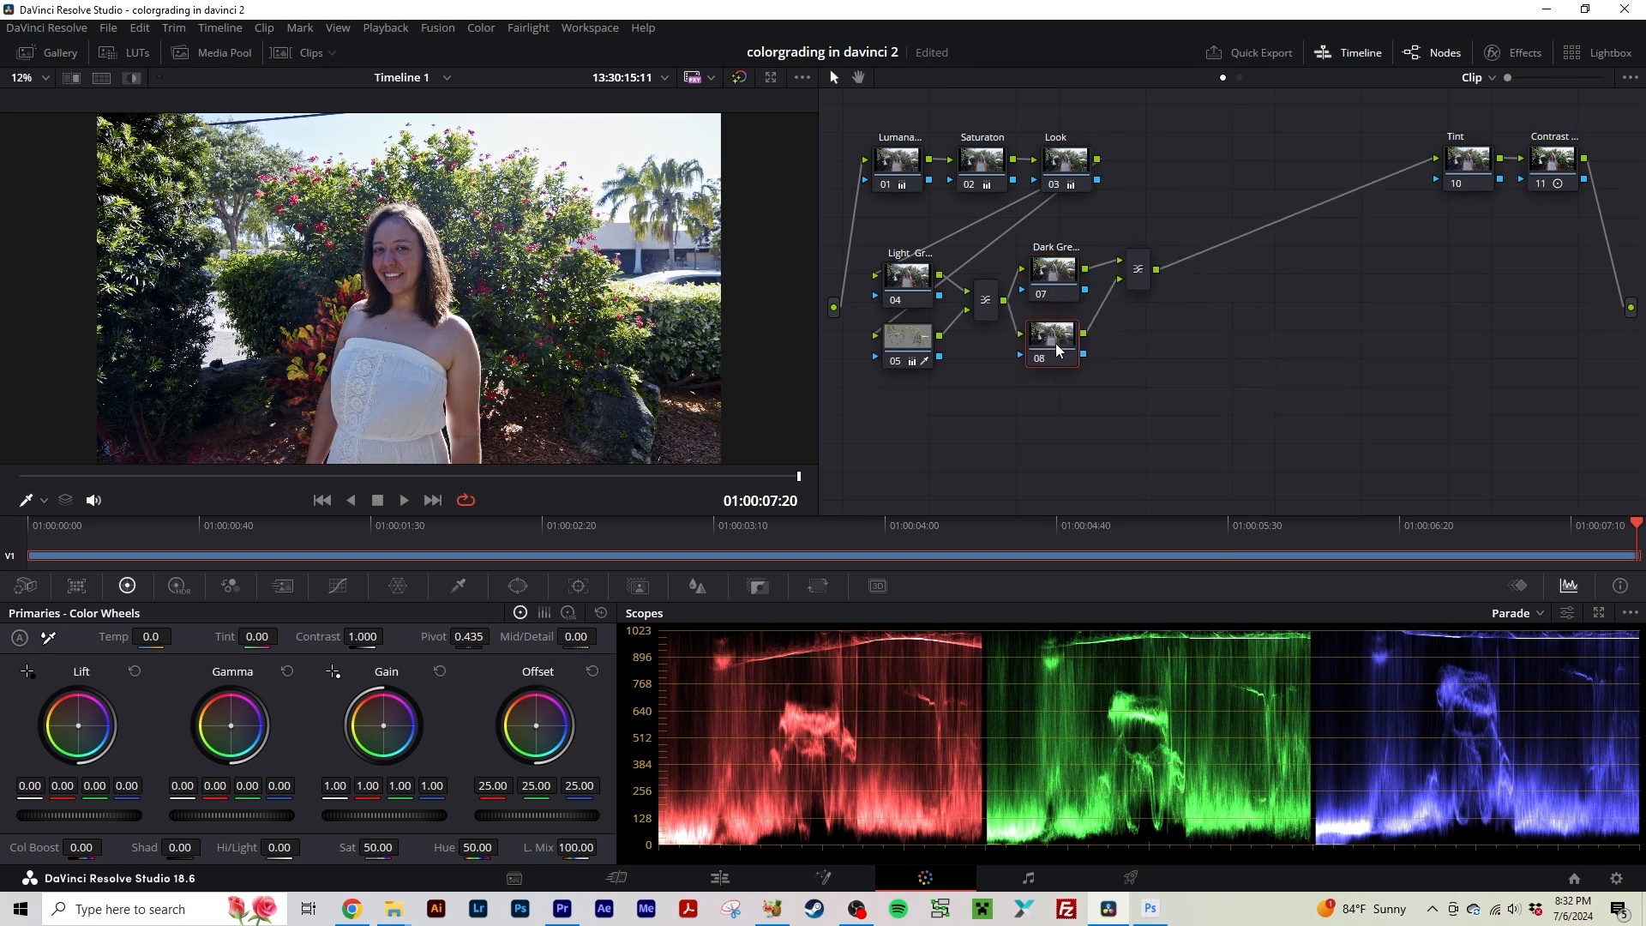
drag(1056, 343, 1050, 345)
Key the dark foliage on node 08 with the HSL qualifier in highlight view, narrowing the hue width to 11.3 around center 84.2.
click(459, 588)
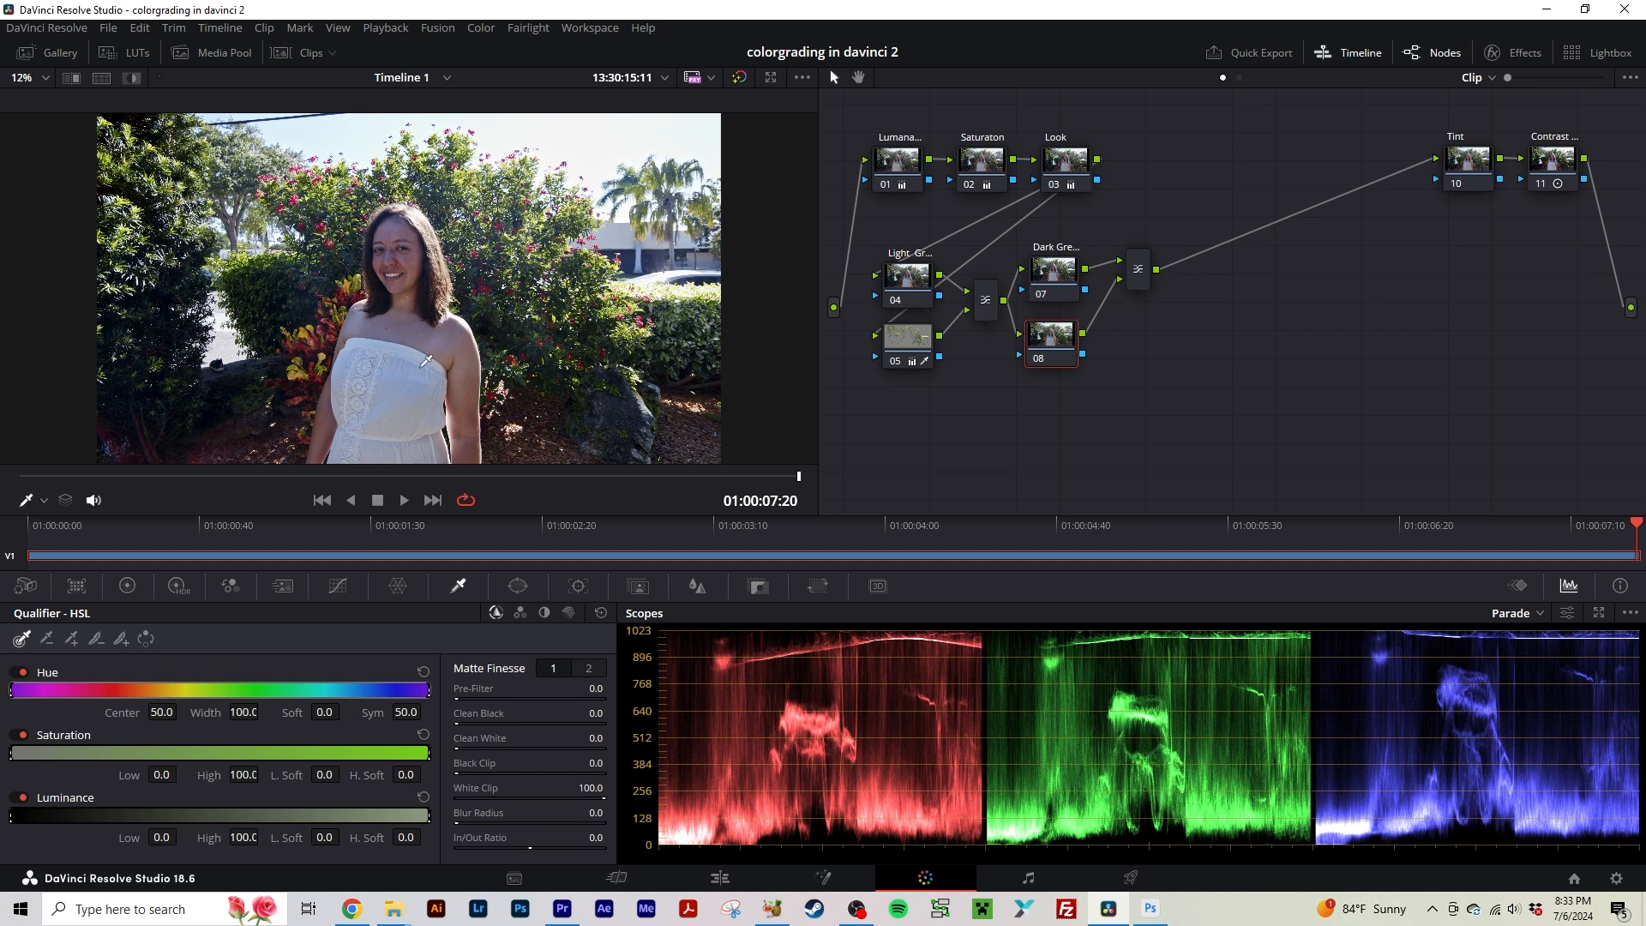
key(shift+h)
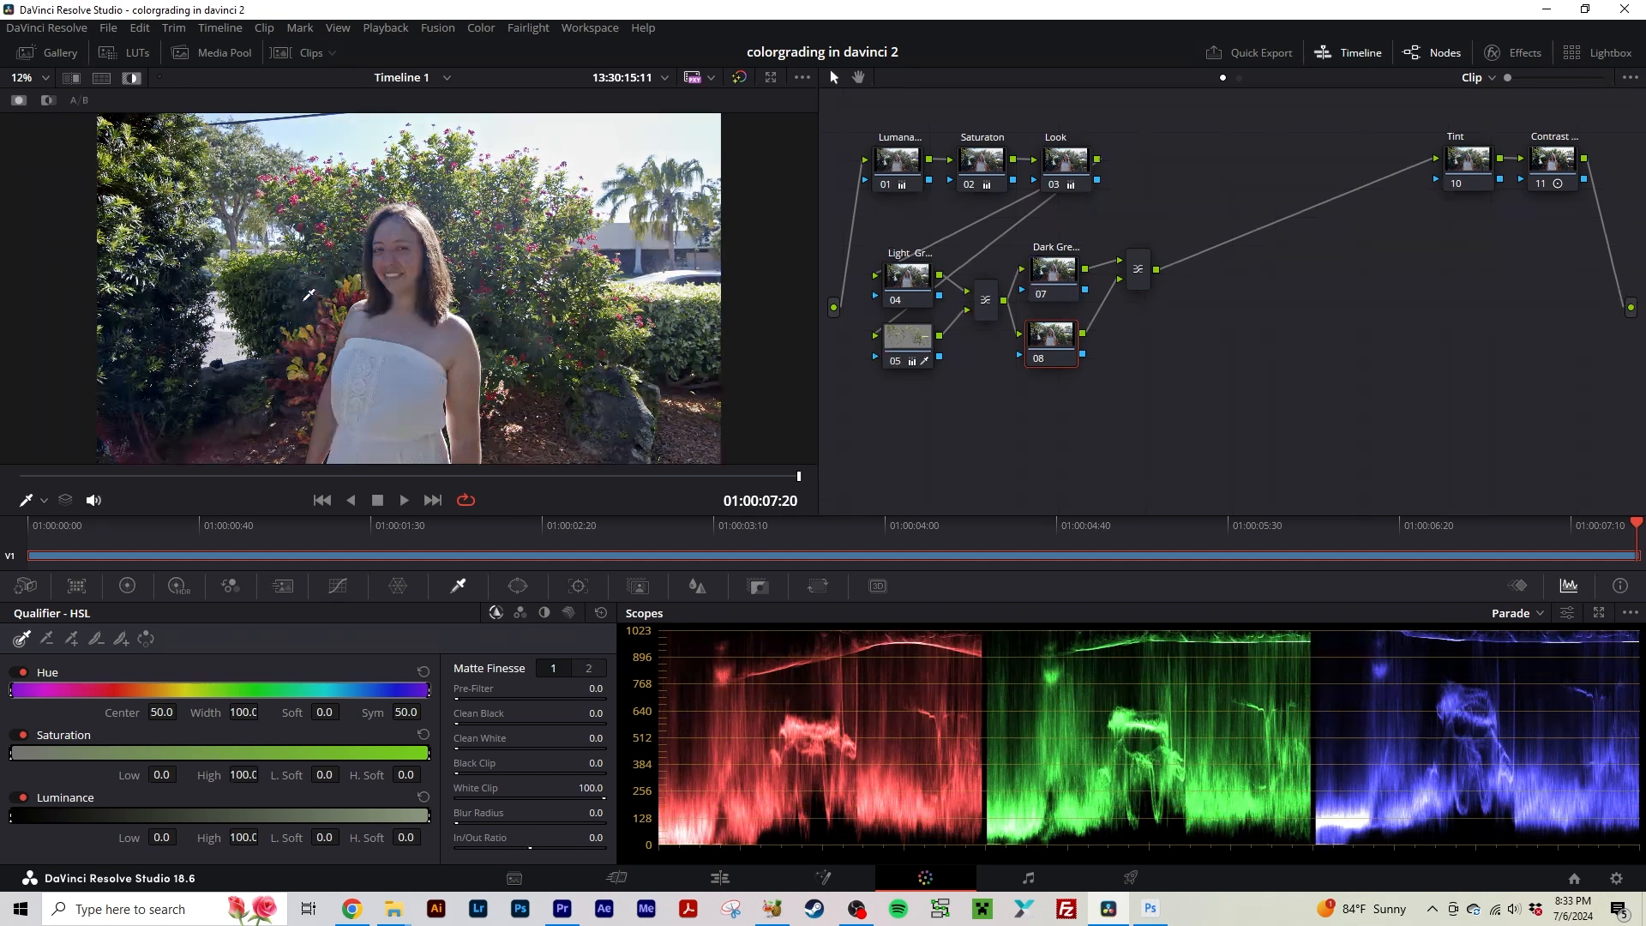
click(273, 288)
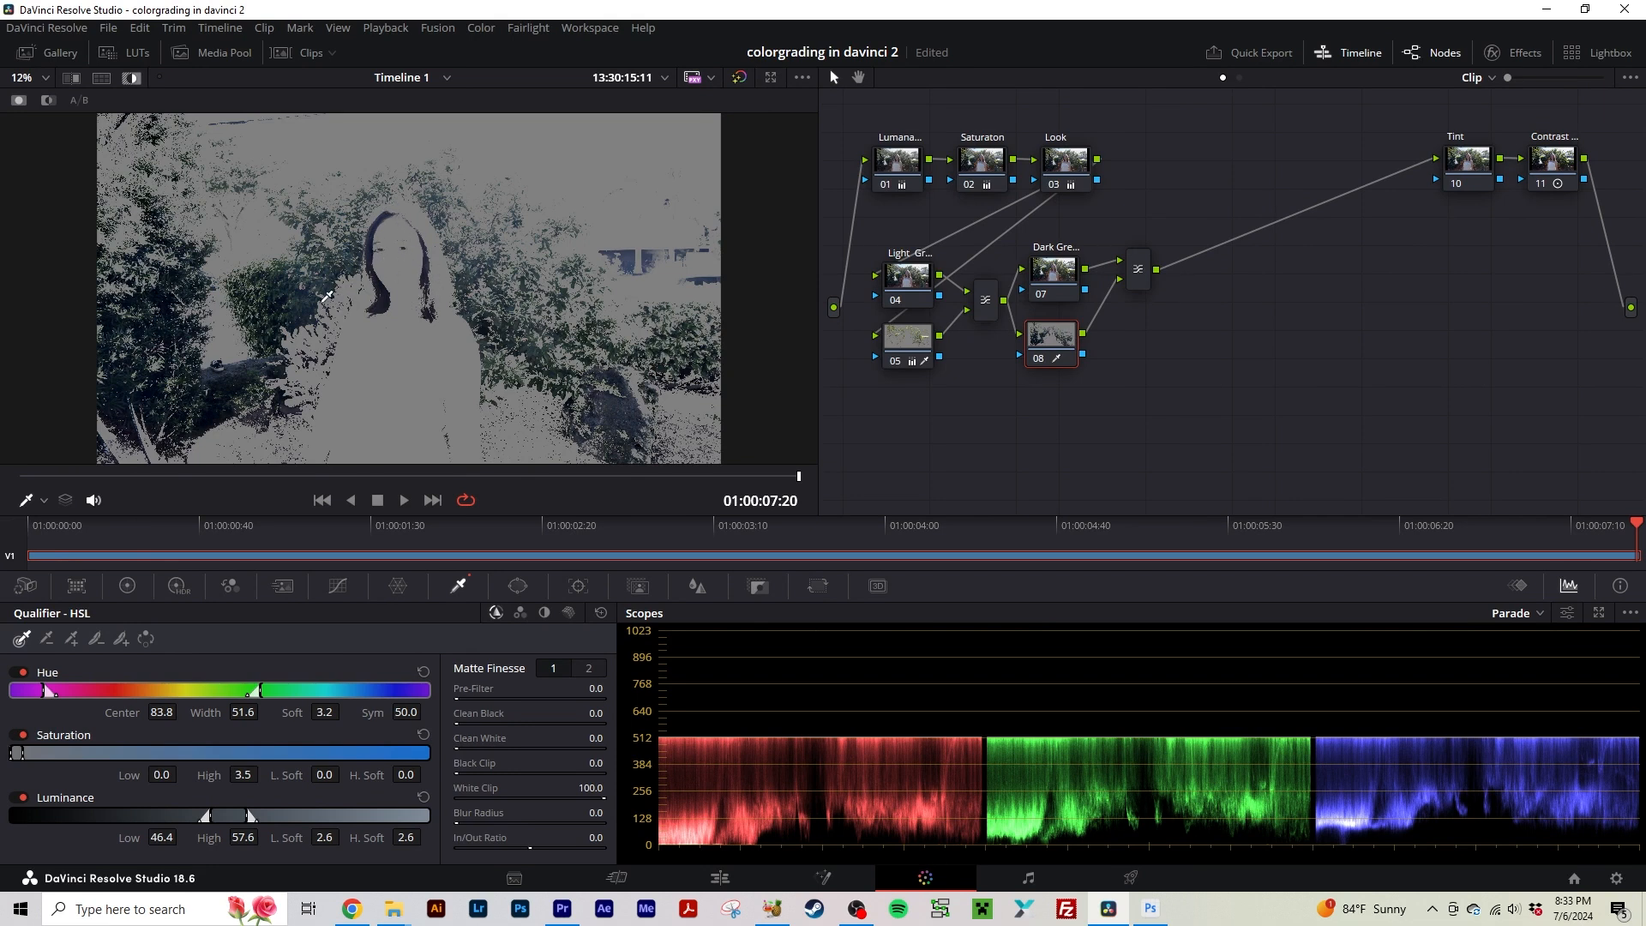
click(176, 295)
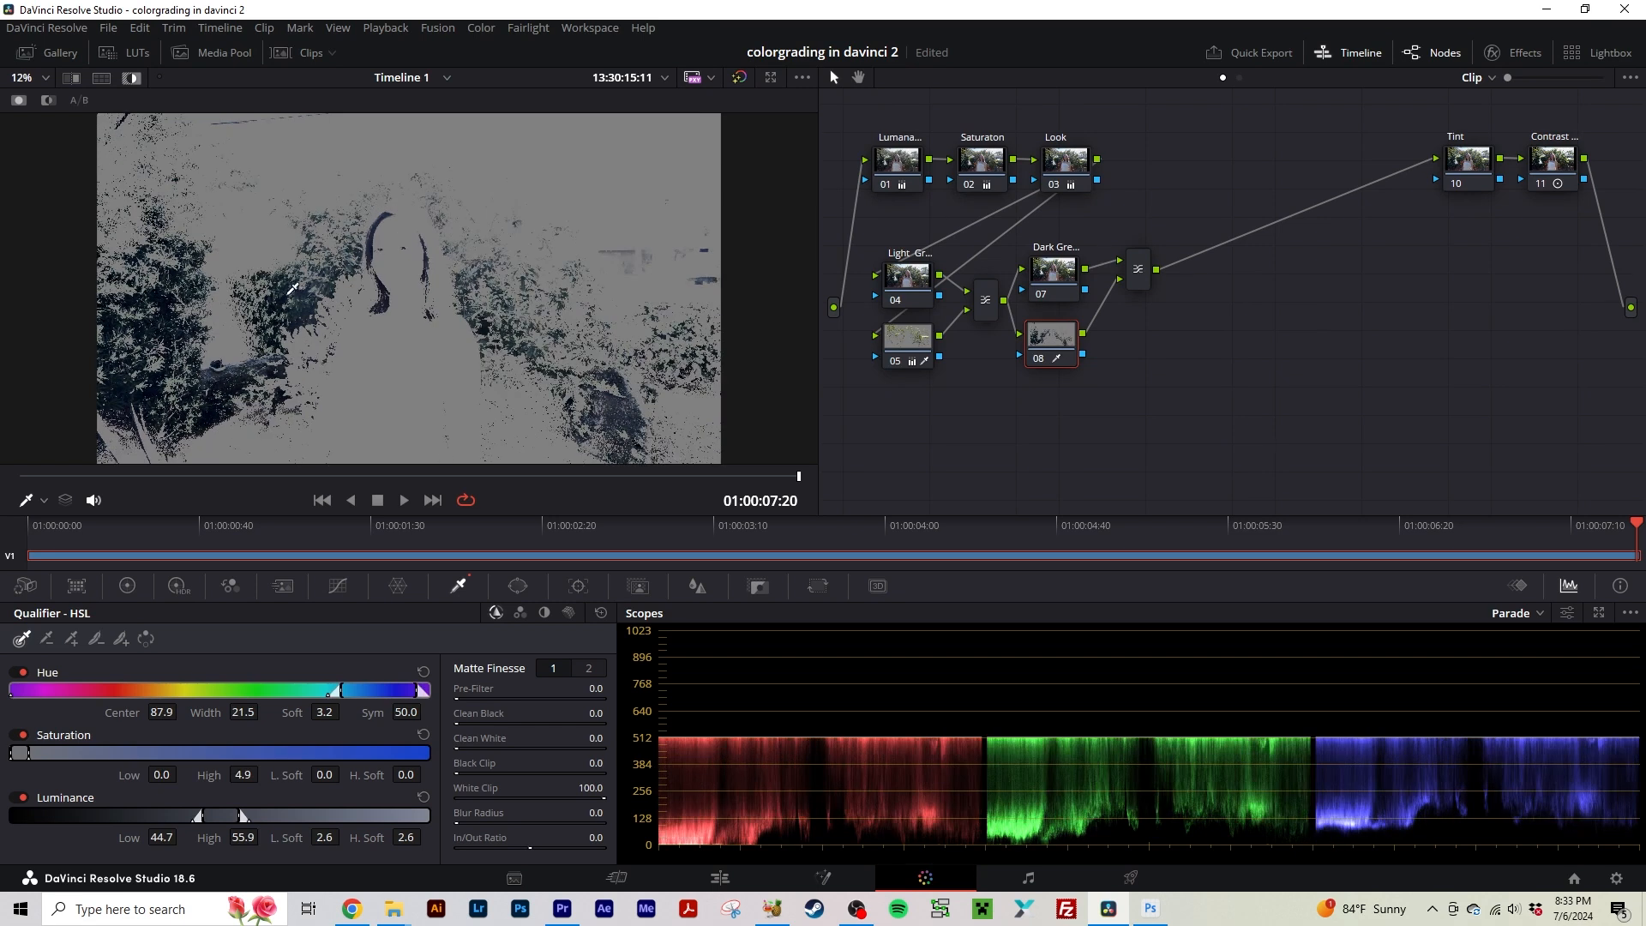
click(292, 289)
click(488, 262)
click(493, 272)
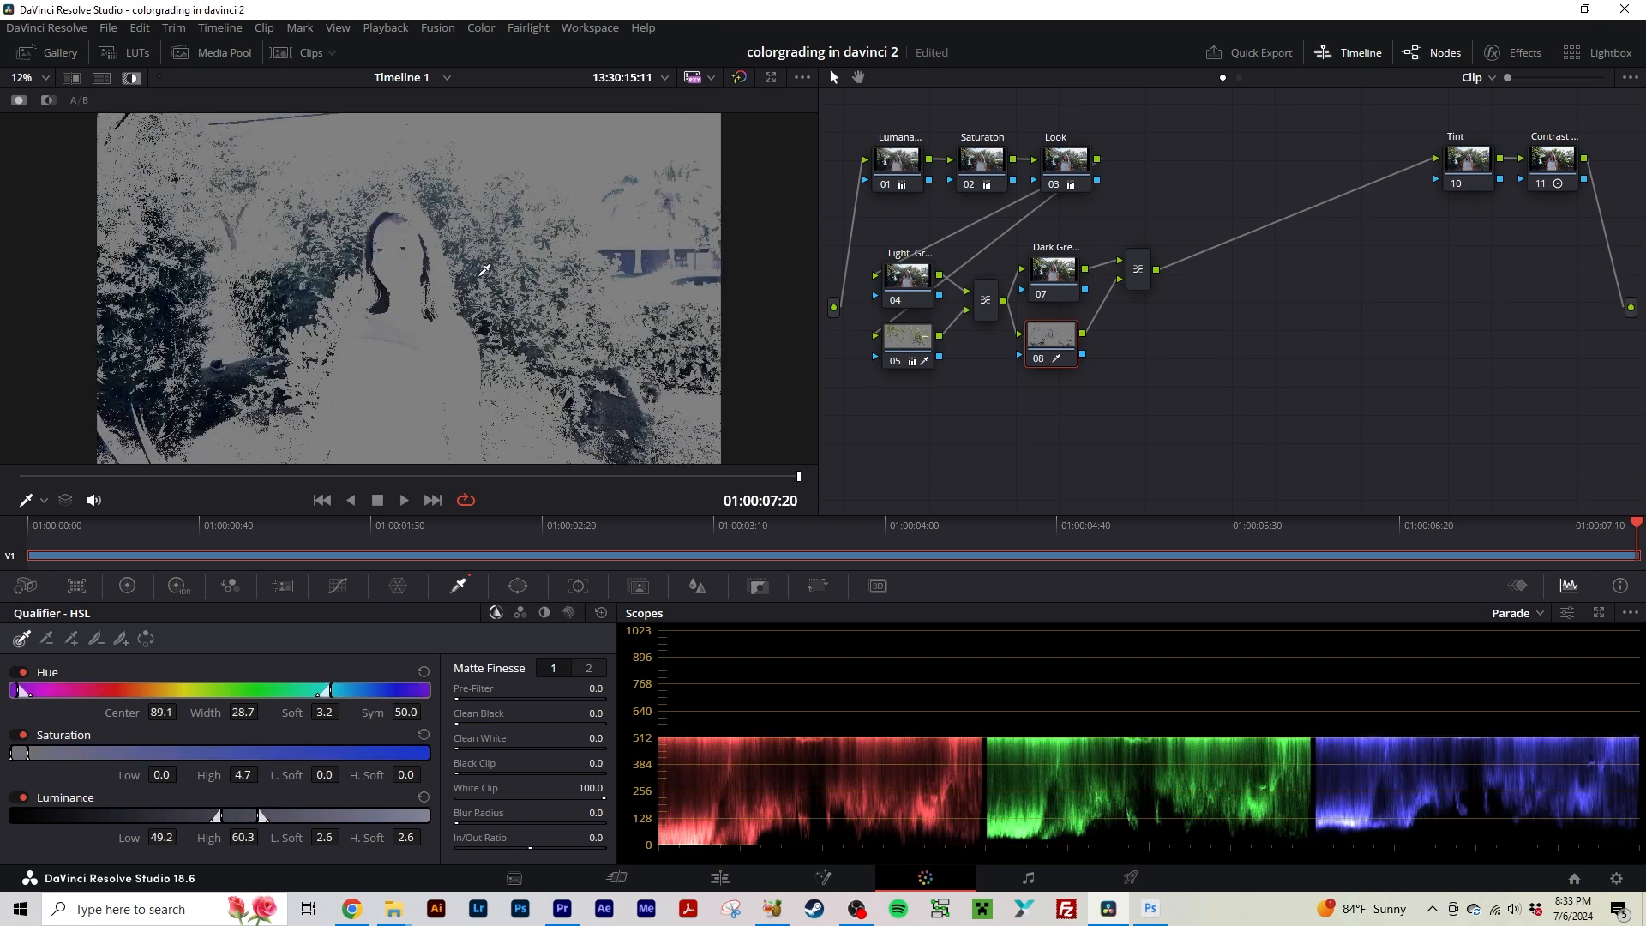
click(453, 363)
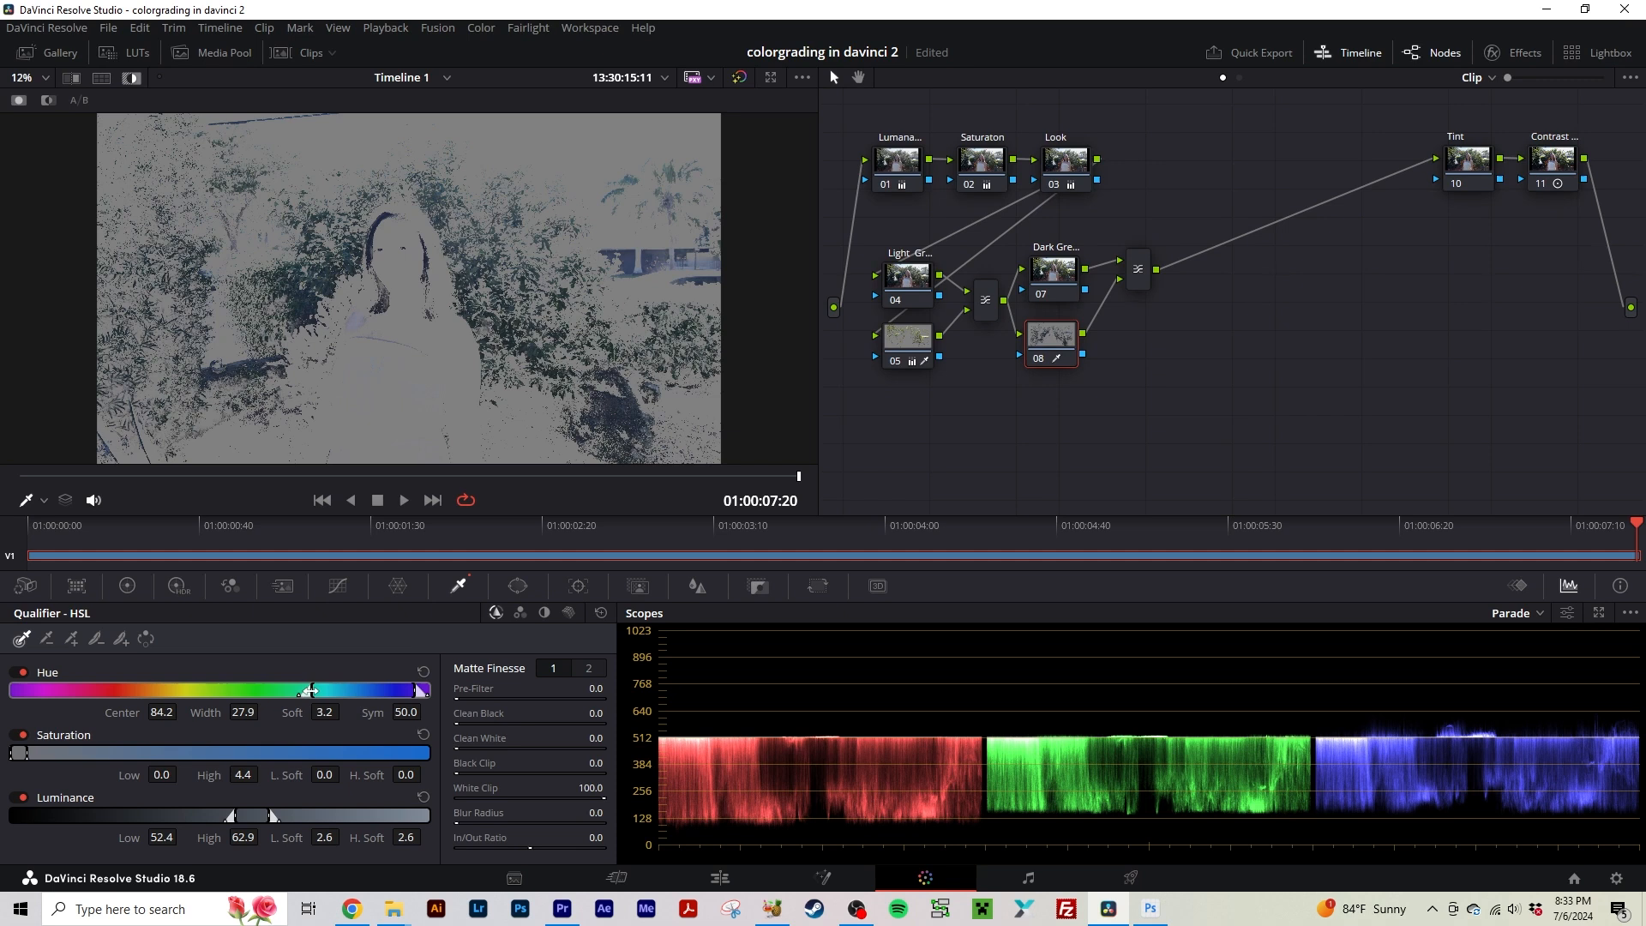
drag(311, 690, 345, 690)
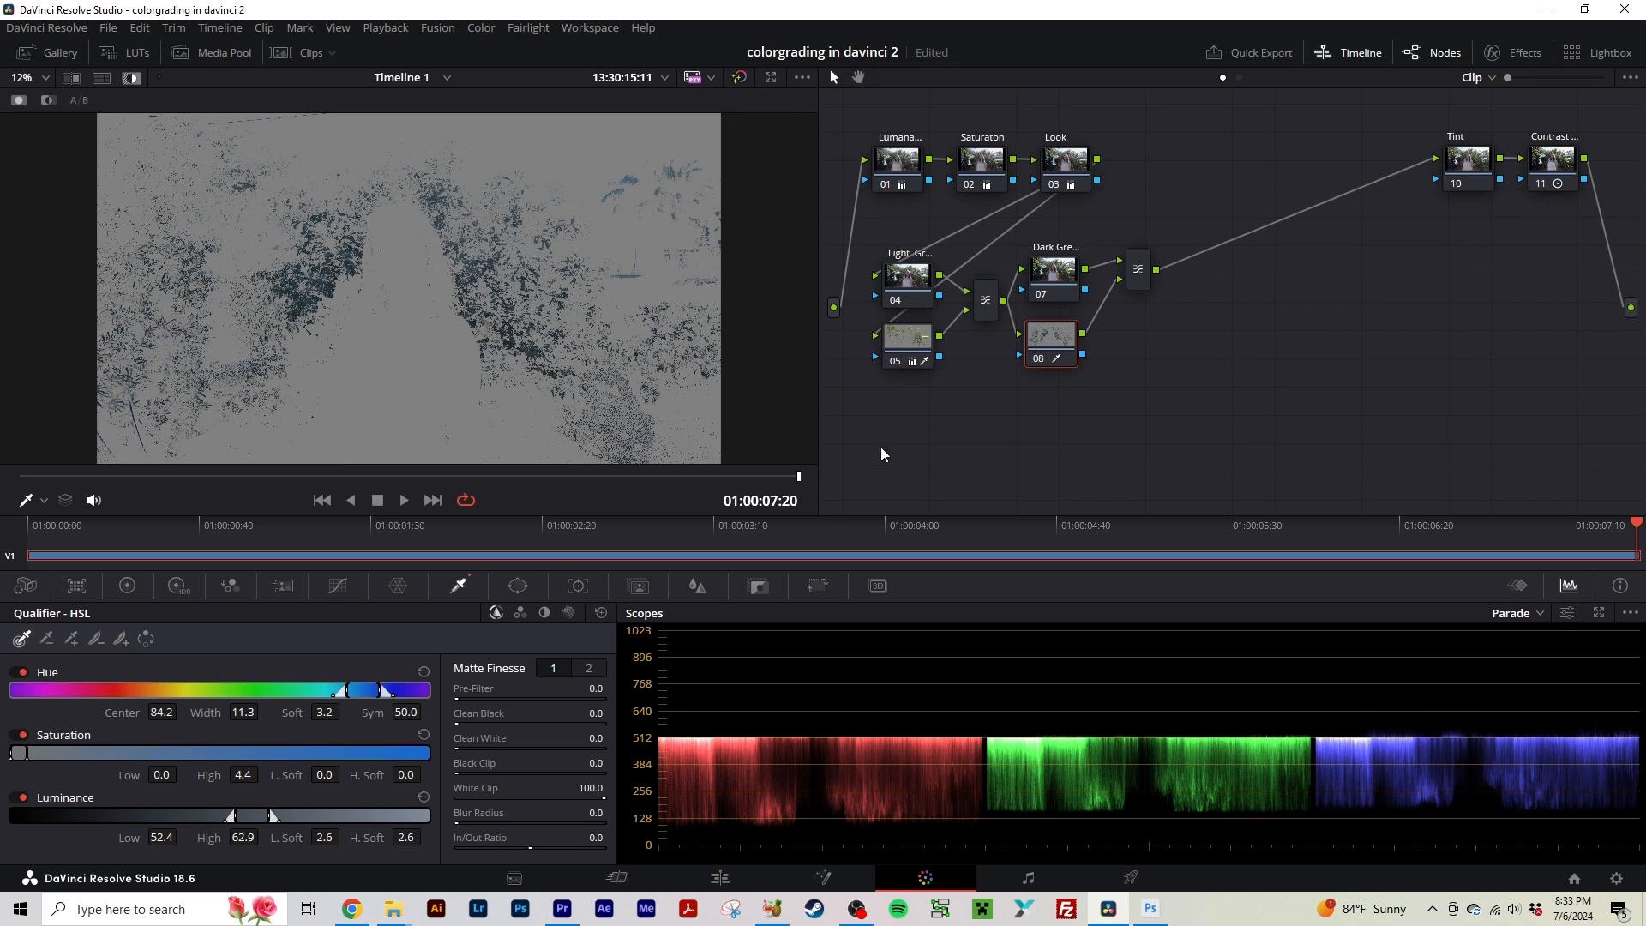
Turn off the highlight view and push node 08's Lift toward green, to red -0.04, green 0.02 and blue -0.06.
key(shift+h)
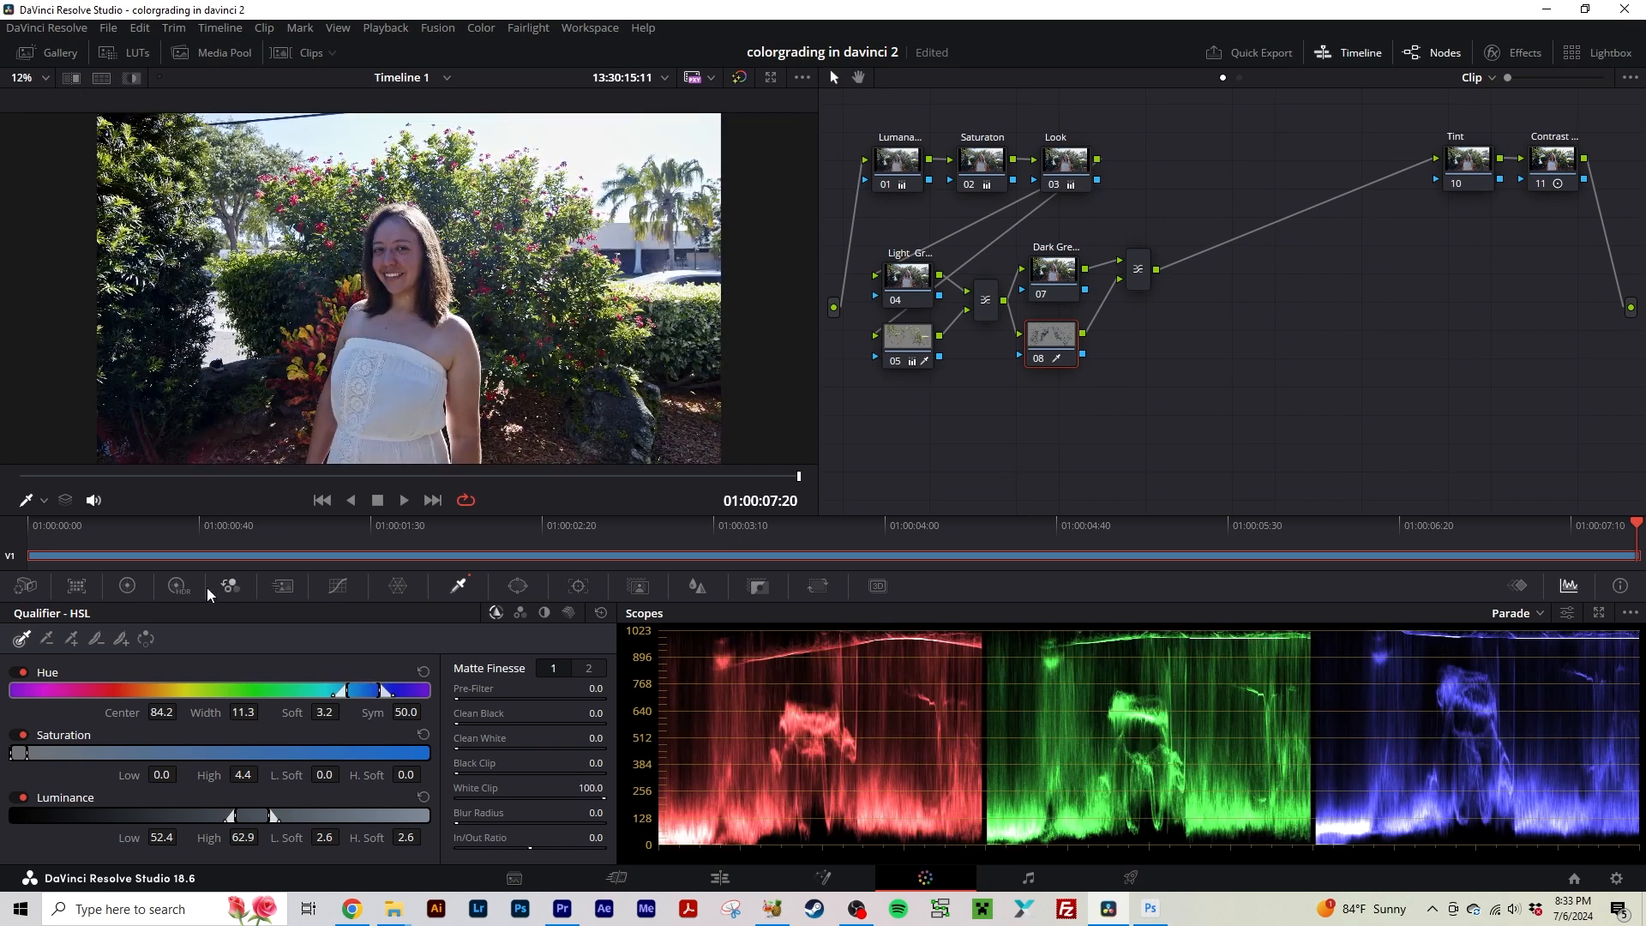
click(127, 586)
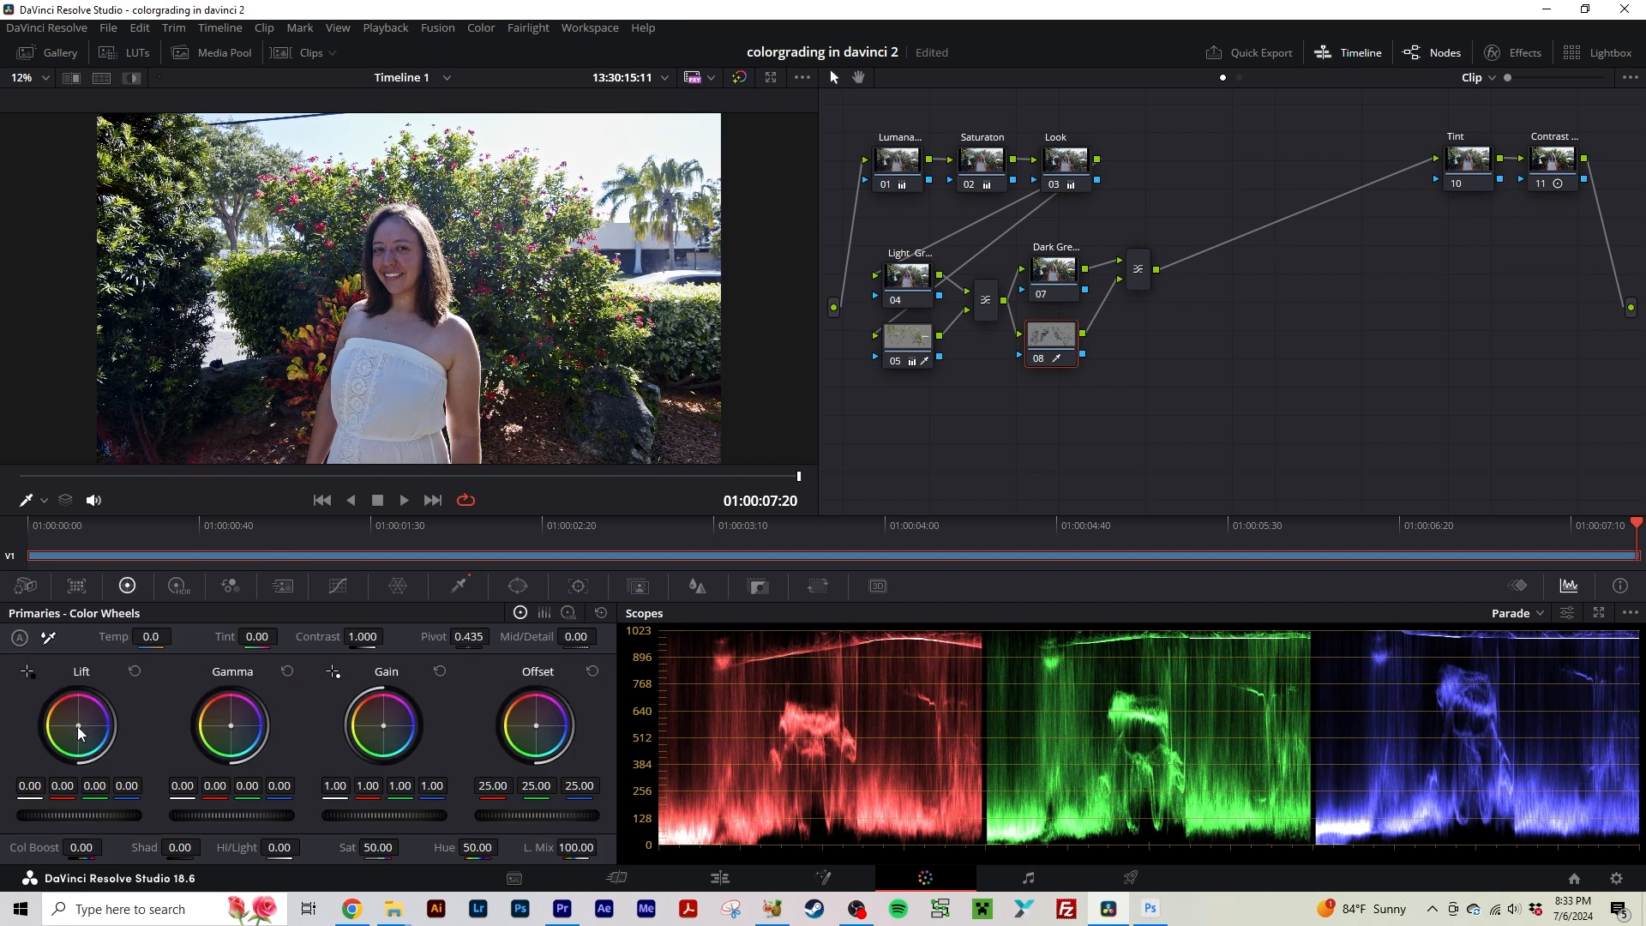
drag(78, 727, 78, 726)
key(ctrl+z)
drag(78, 725, 75, 727)
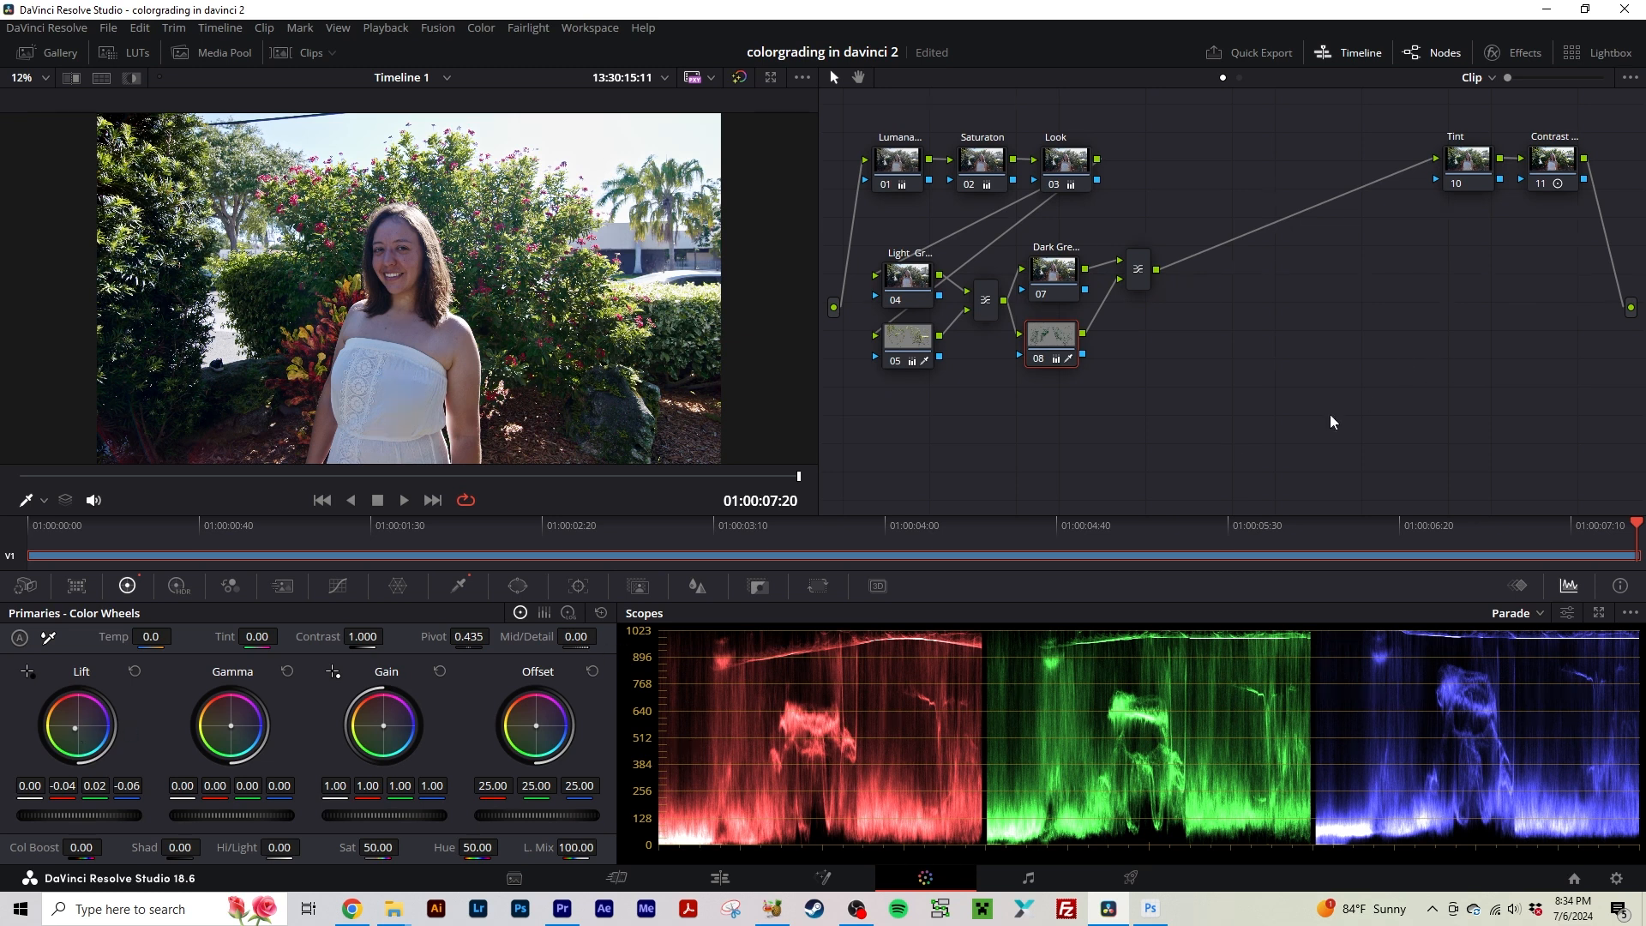
Align the Dark Greens mixer with its two nodes, add a serial node after it and label that node "Skin".
drag(1129, 266, 1123, 289)
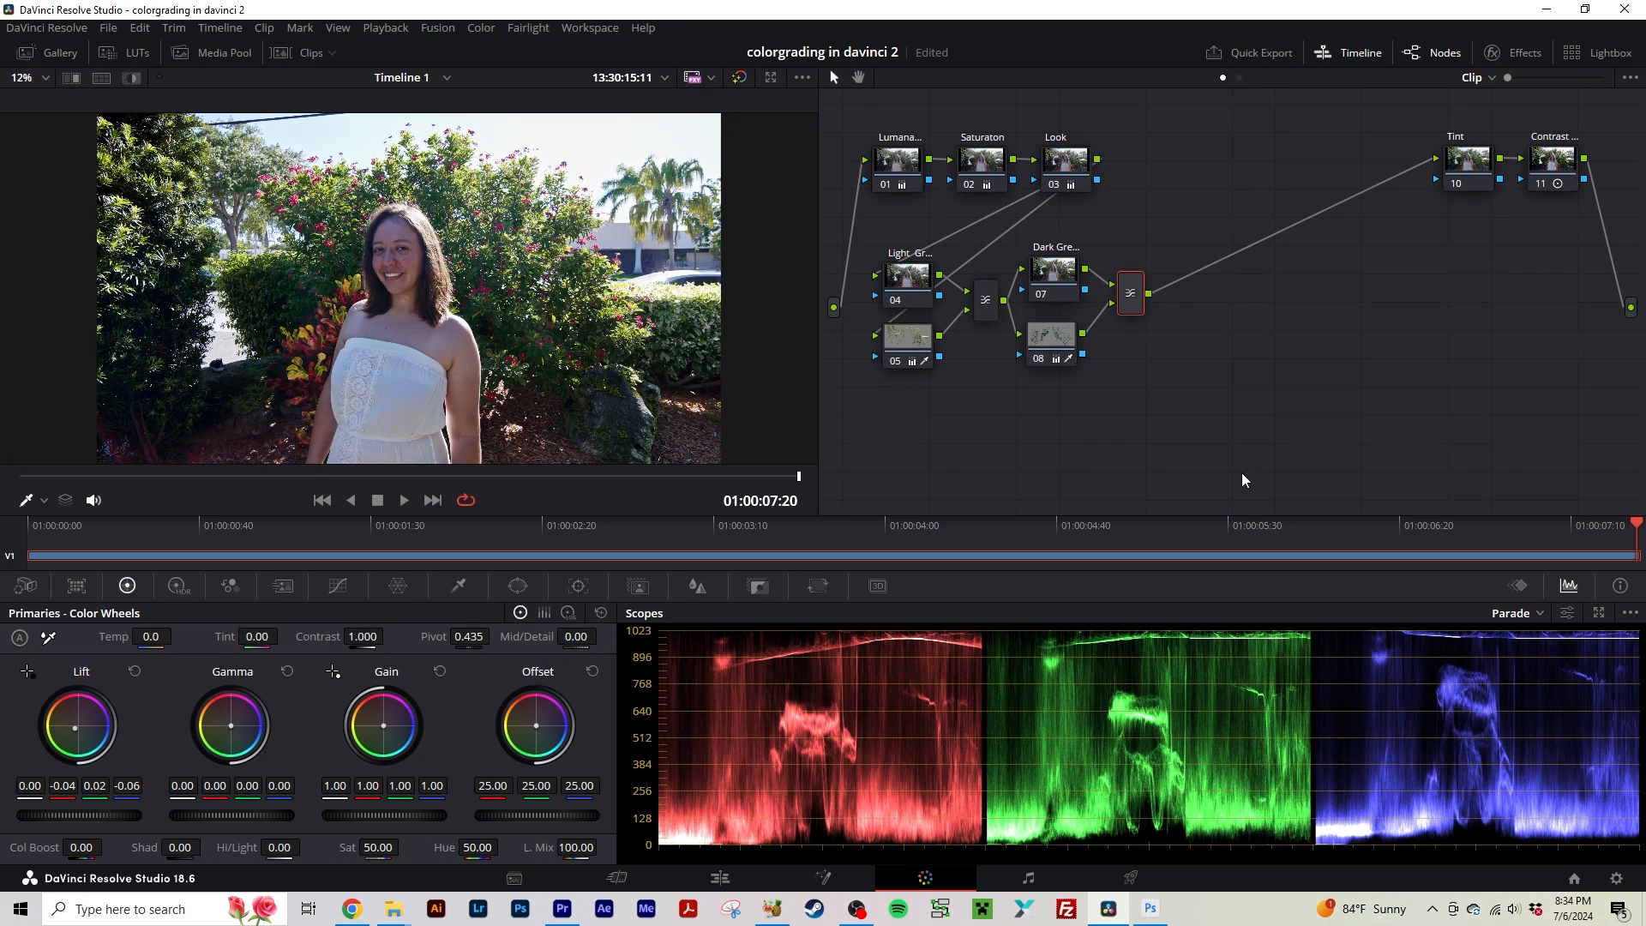
key(alt+s)
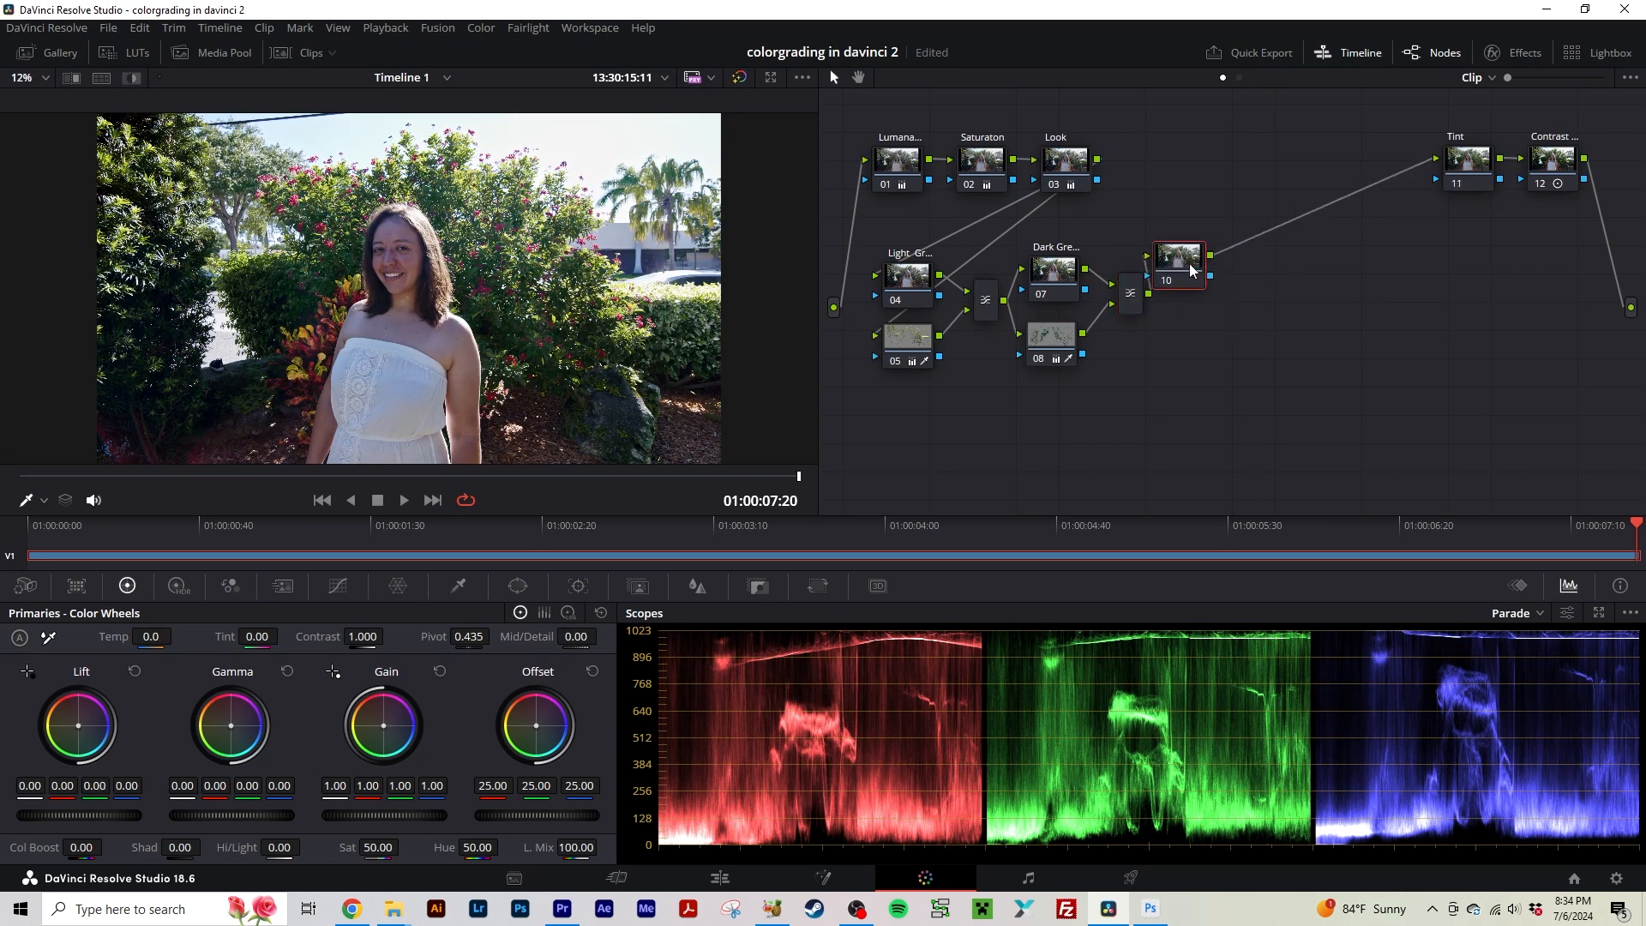
right_click(1205, 275)
click(1270, 307)
text(Skin)
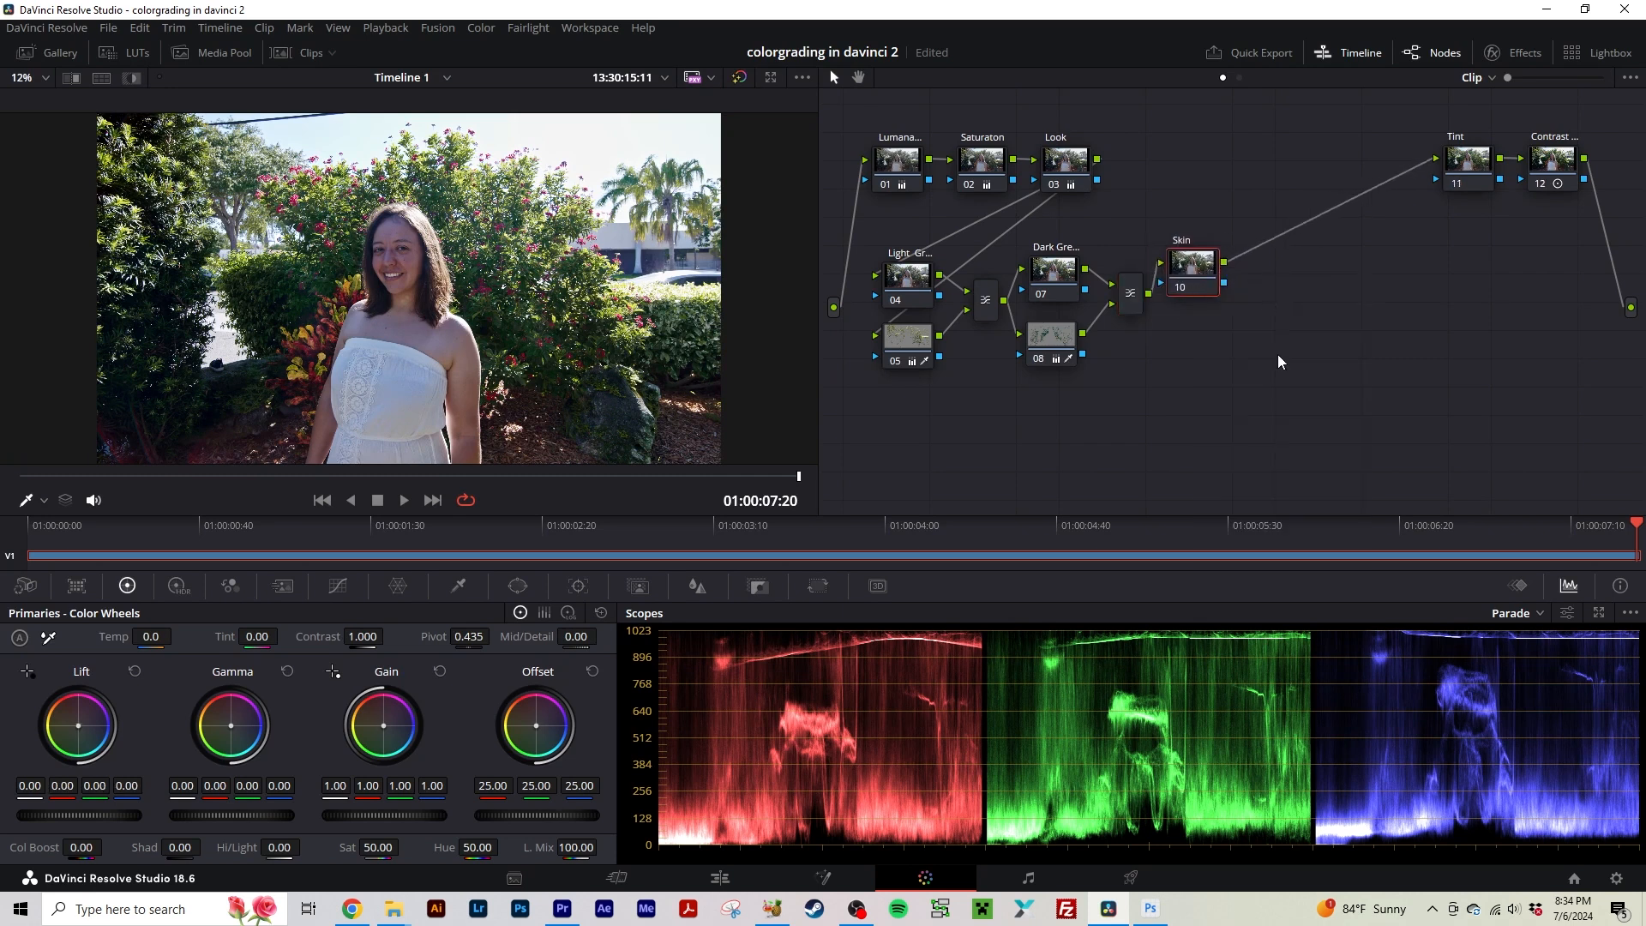
key(Return)
Add a parallel node alongside the Skin node and align it directly beneath.
right_click(1197, 270)
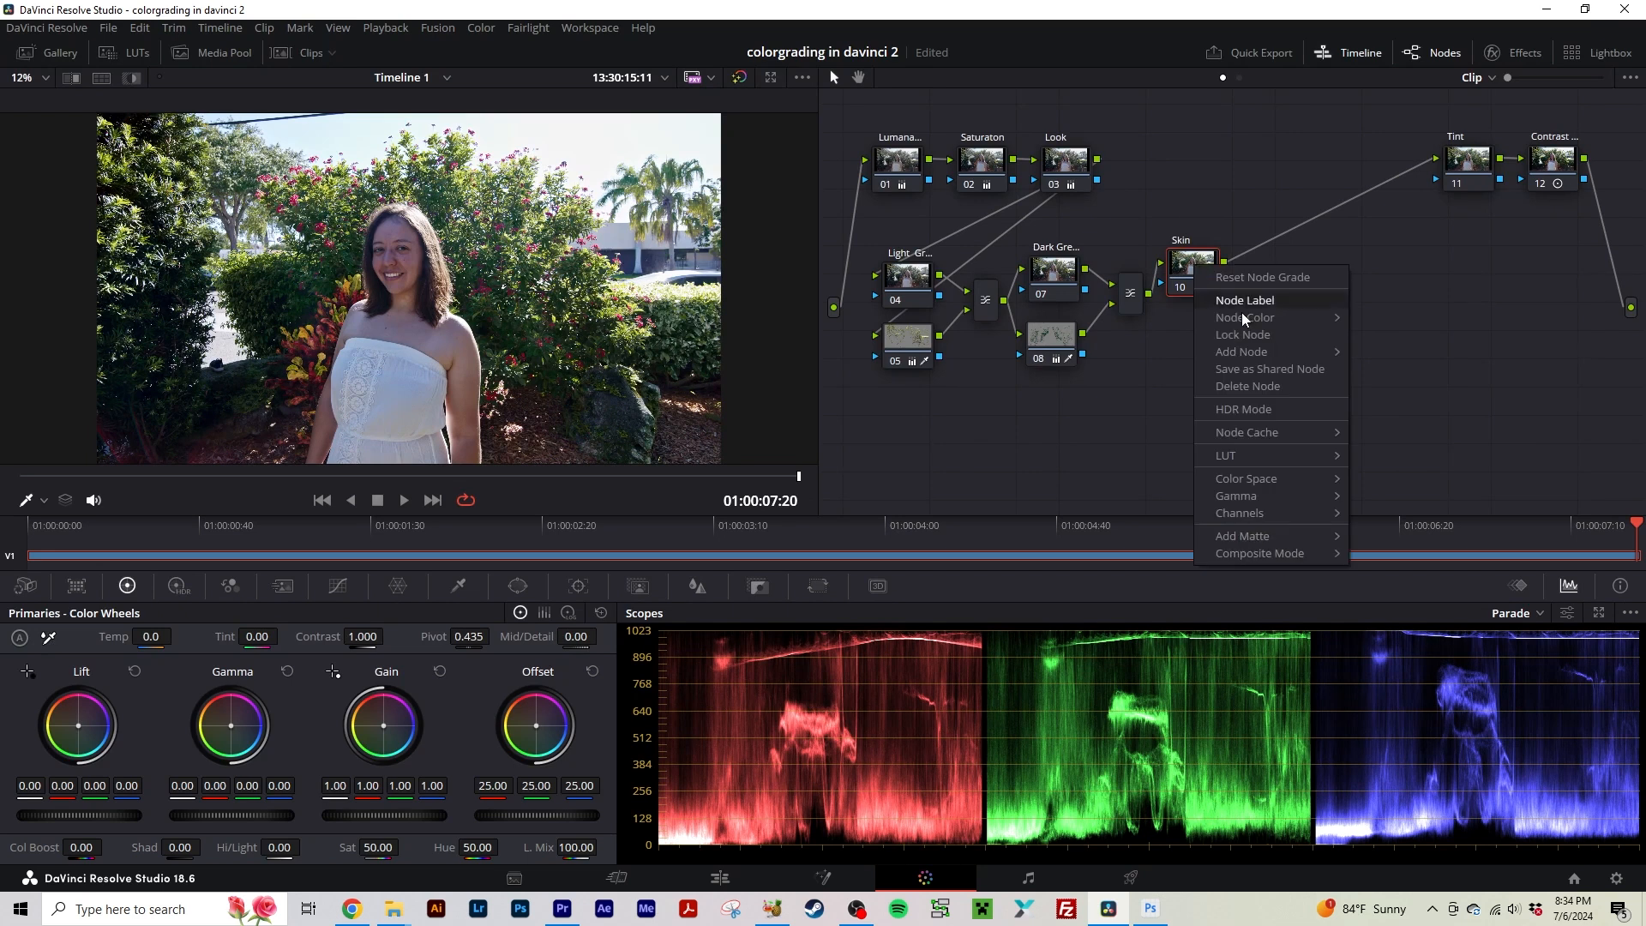
mouse_move(1341, 362)
click(1407, 400)
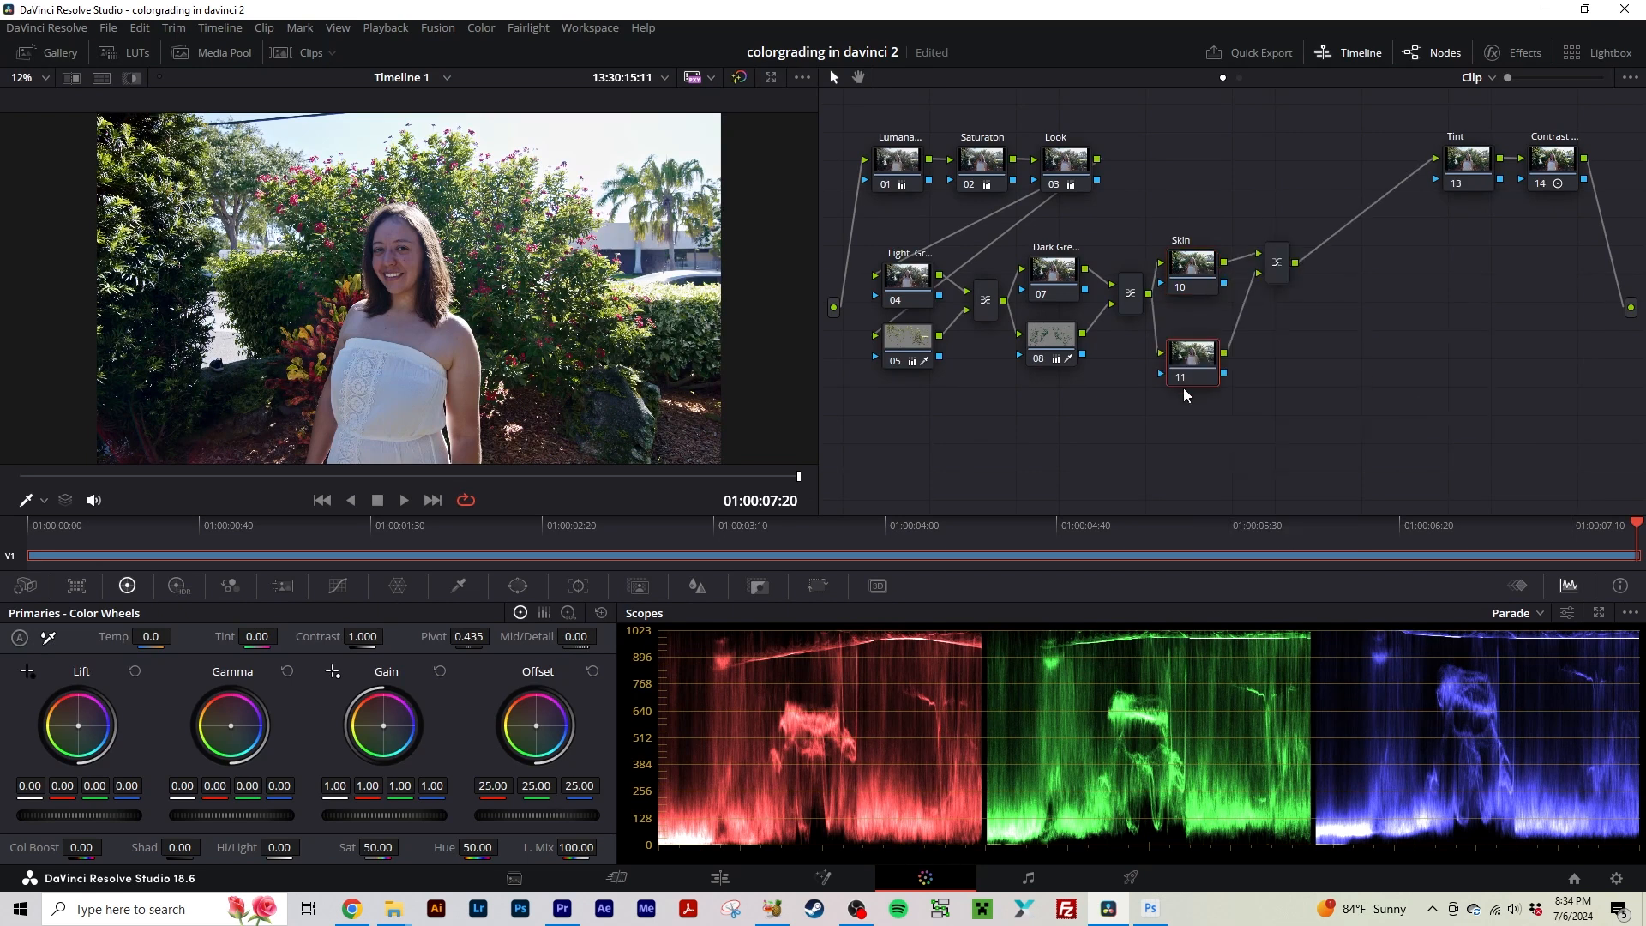
Sample the woman's skin on node 11 with the HSL qualifier, trying several spots on her chest and shoulder, and save the project.
click(458, 586)
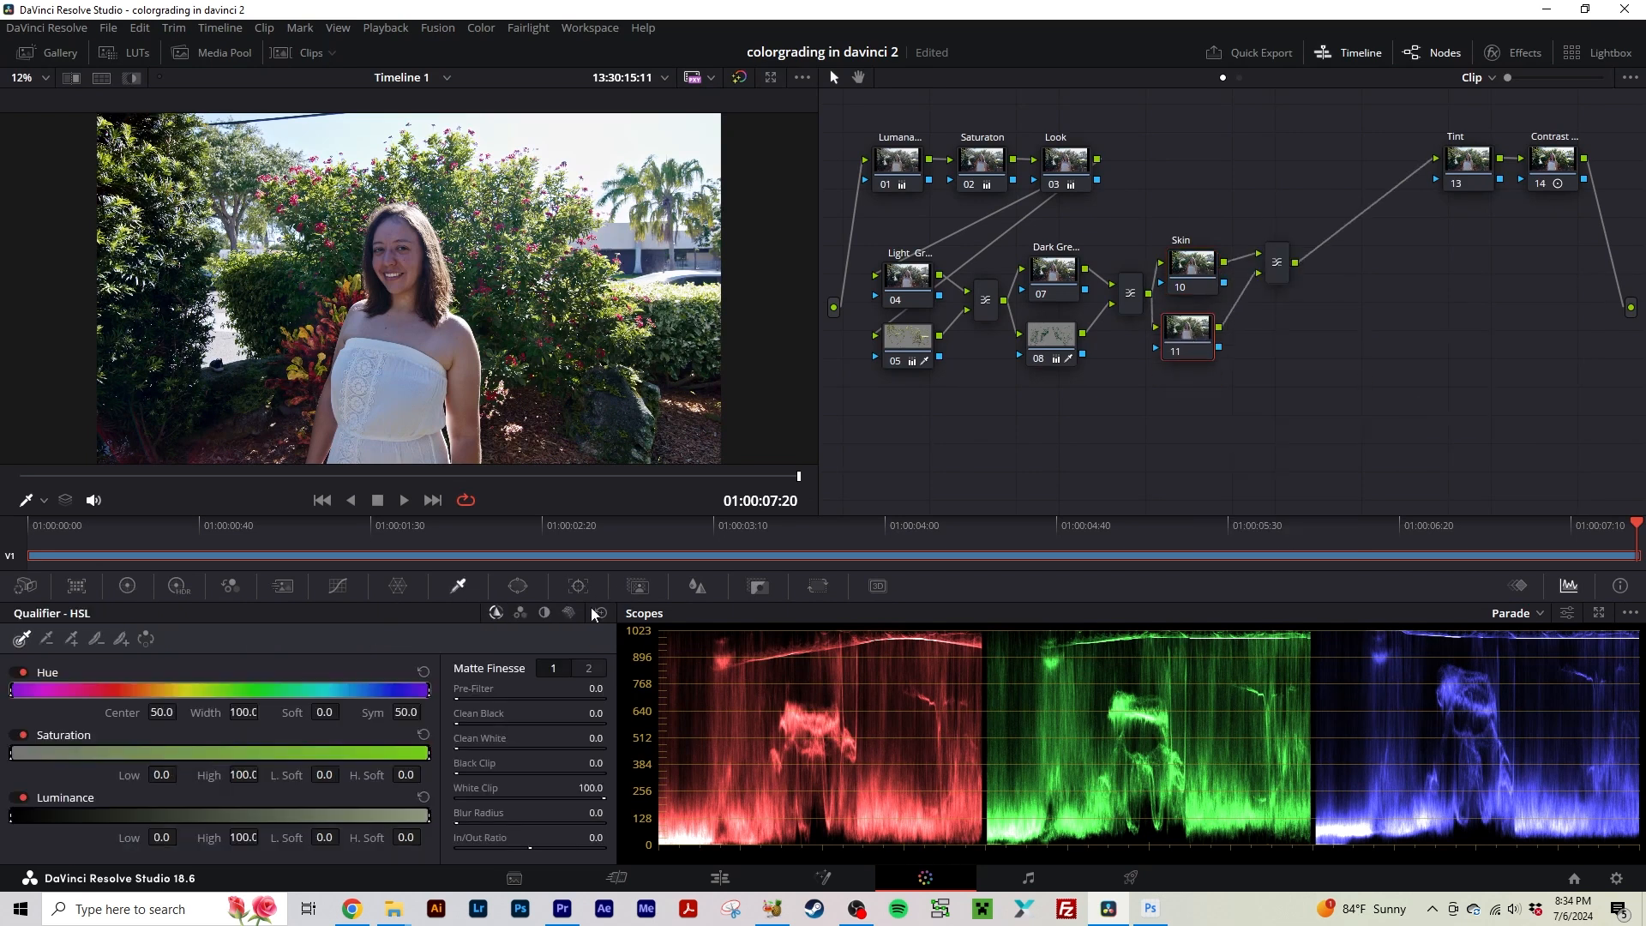
click(412, 325)
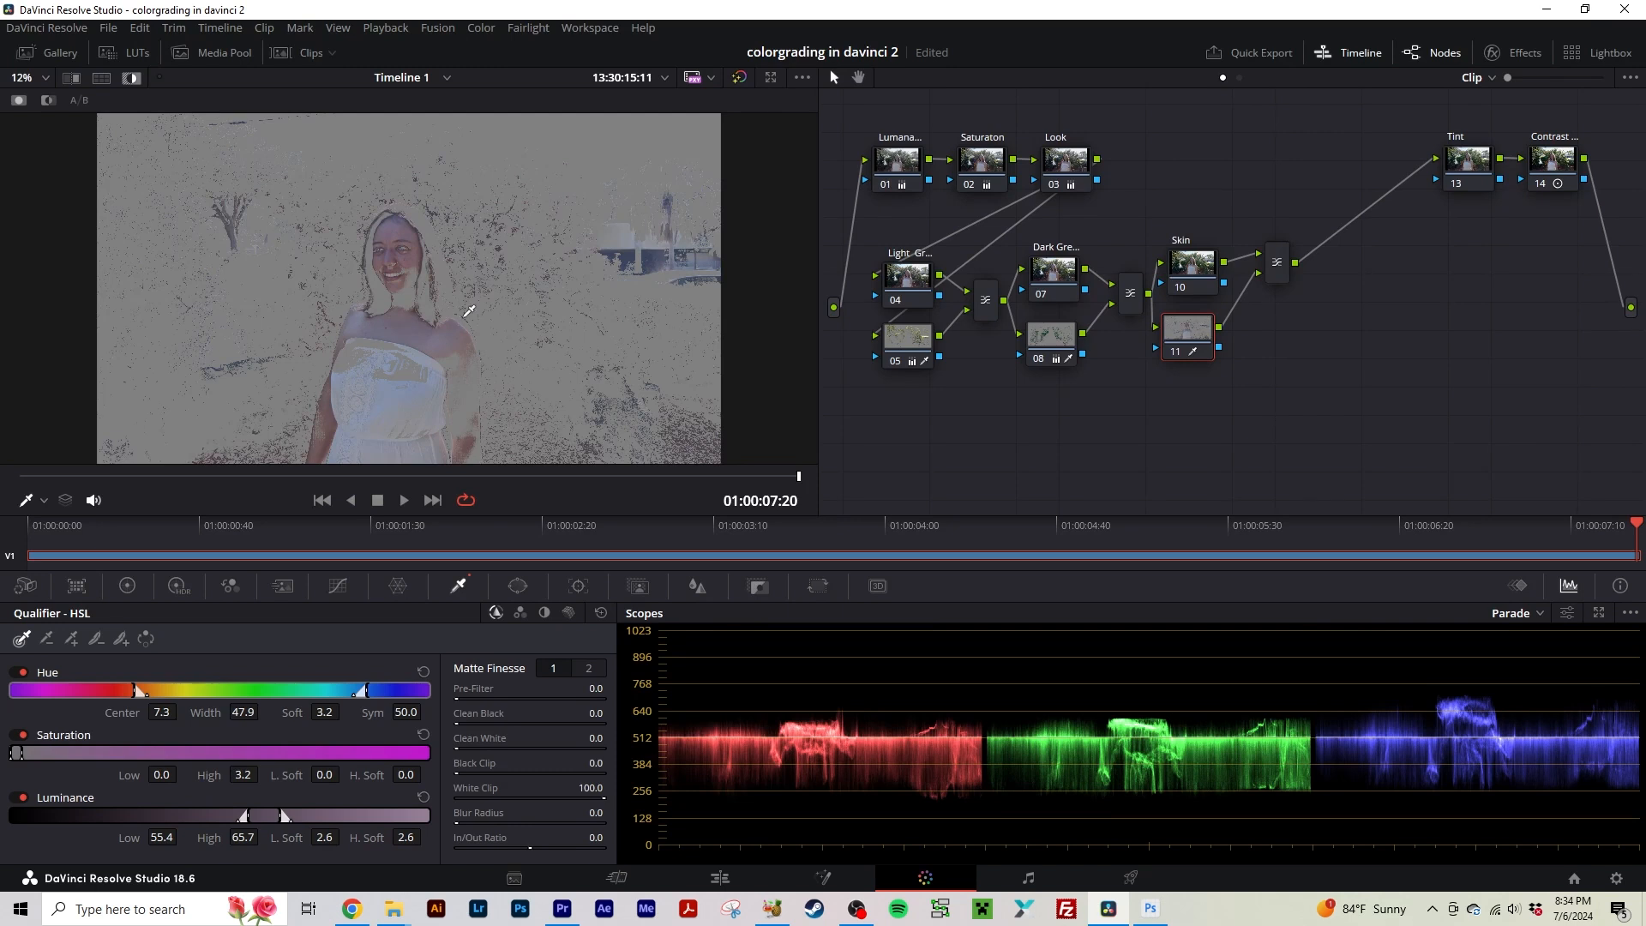
click(445, 358)
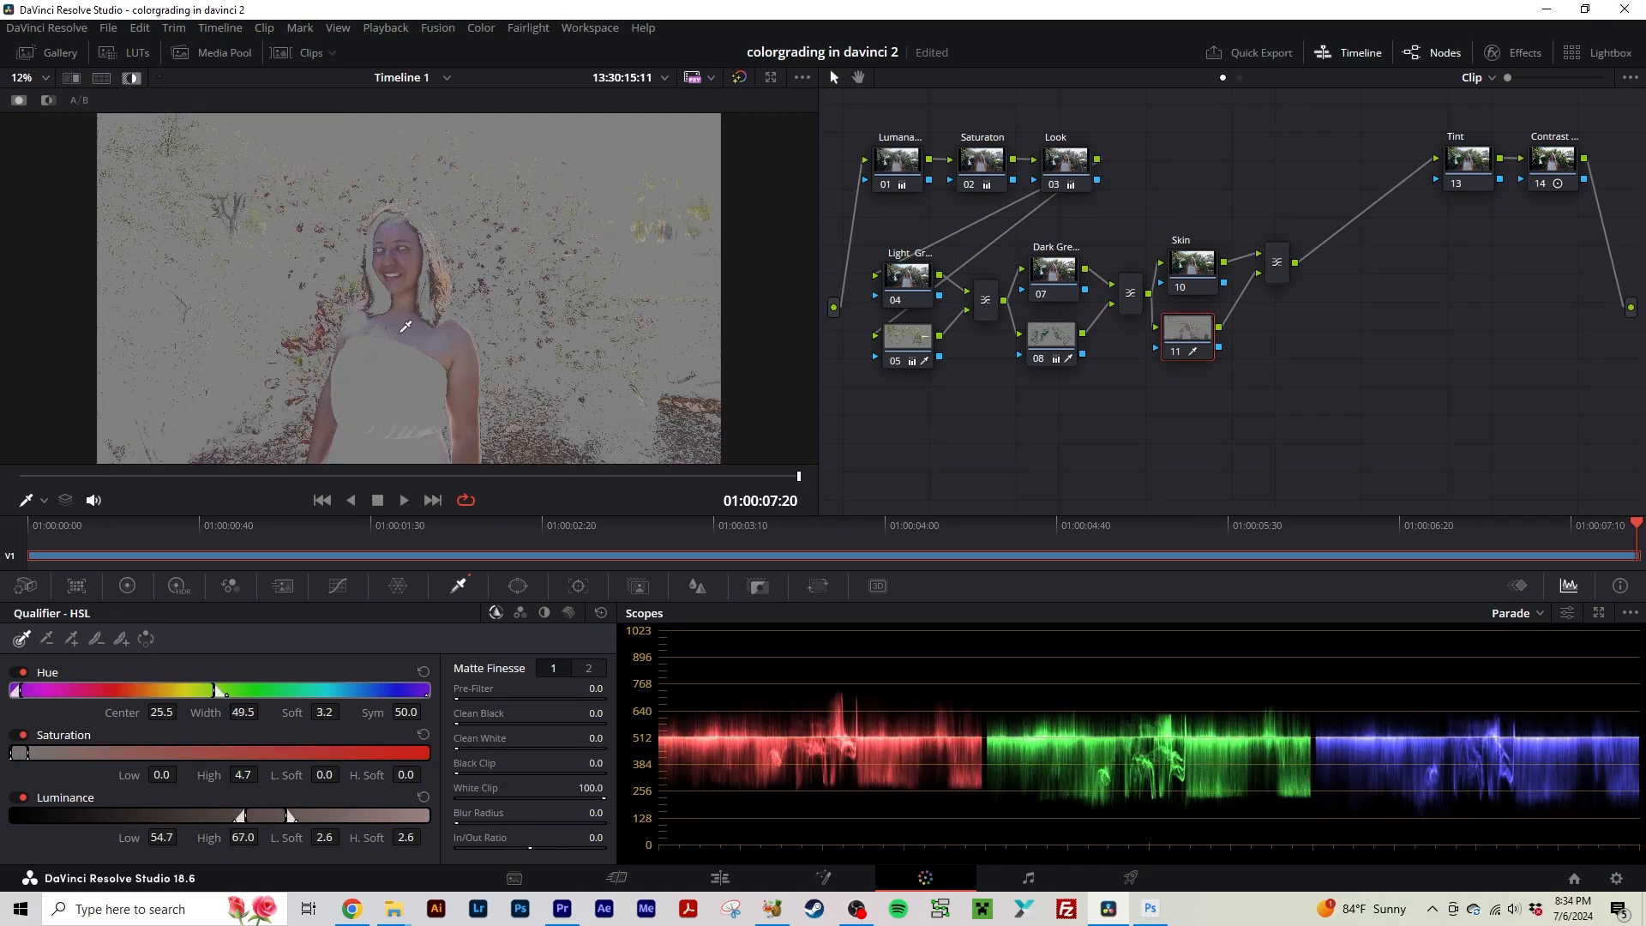
click(362, 315)
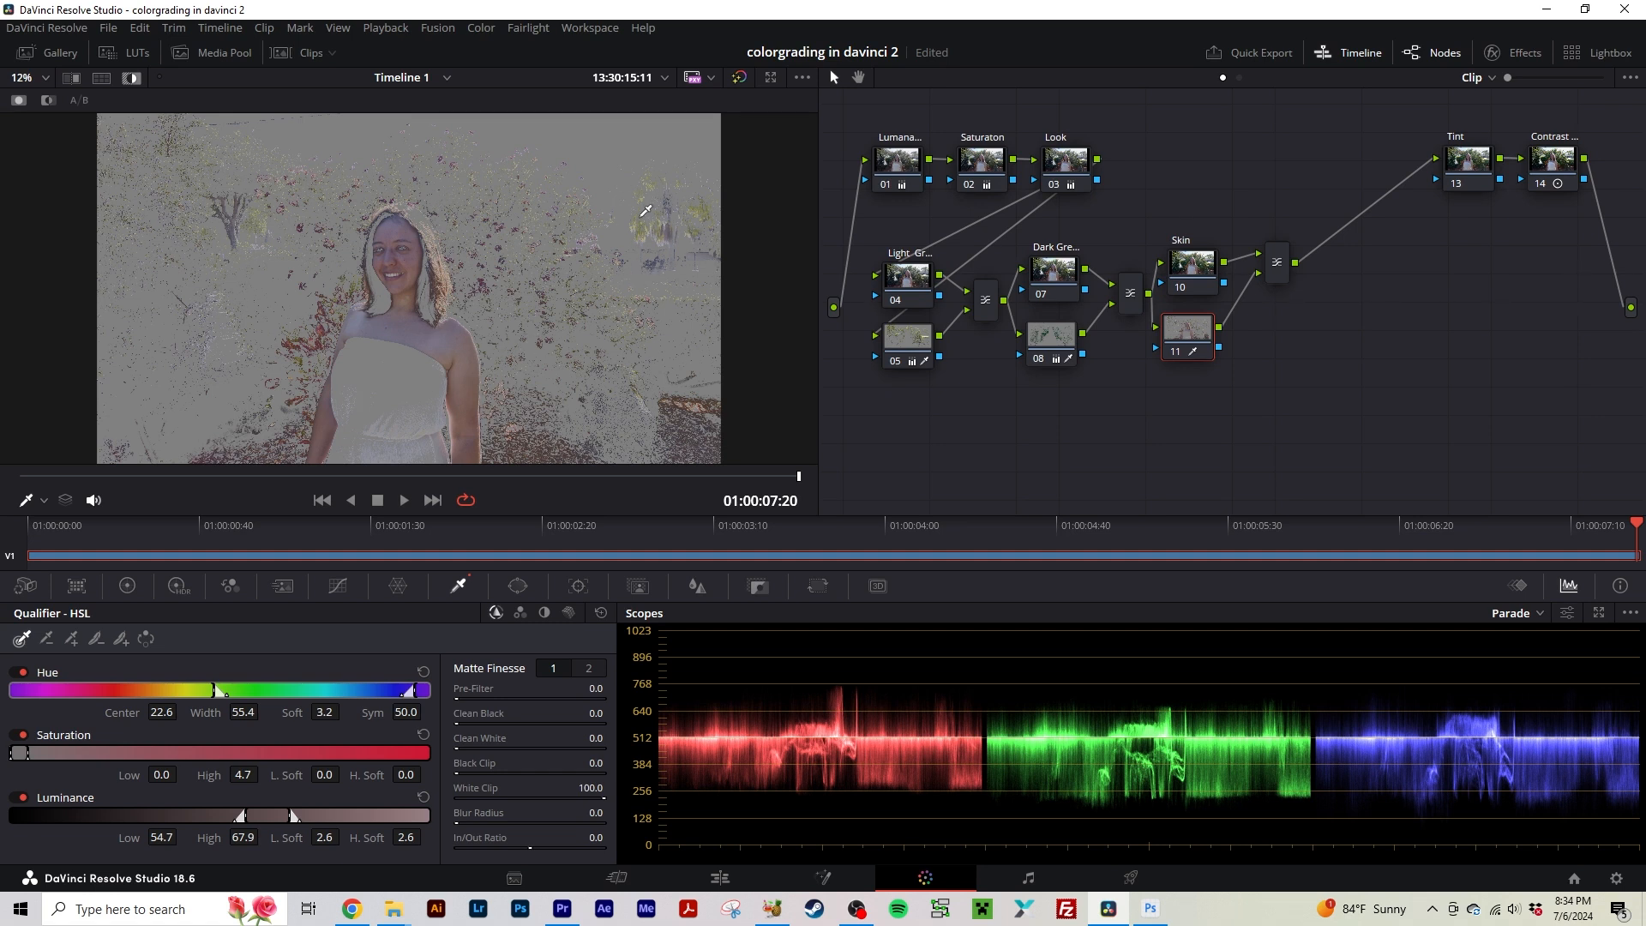
click(457, 346)
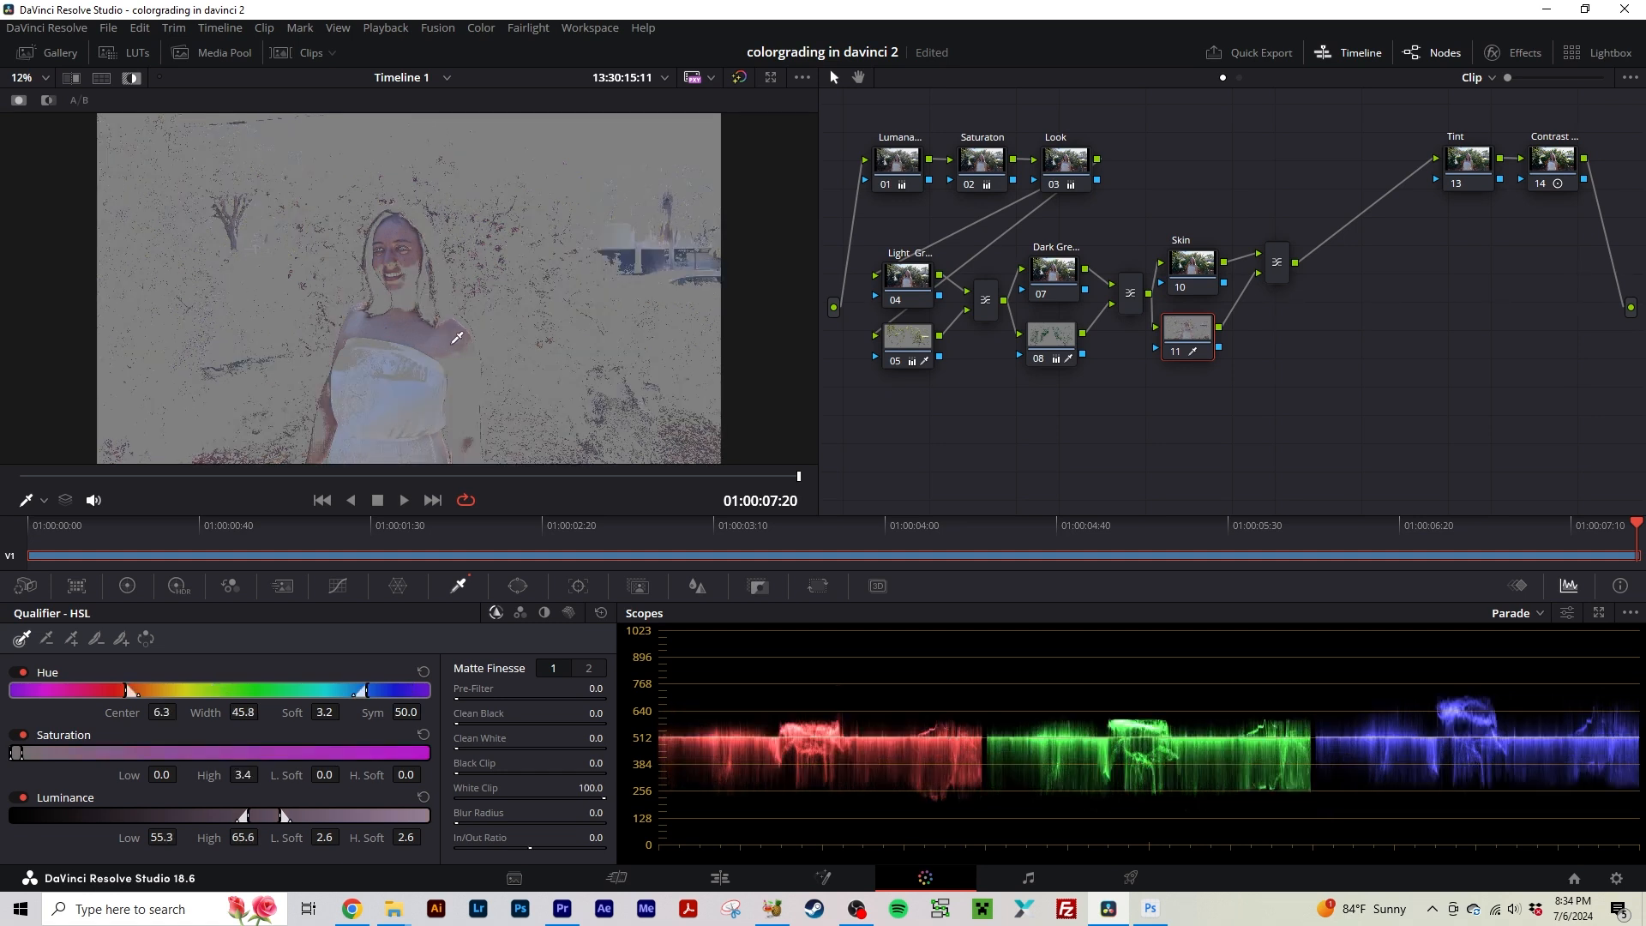
click(465, 367)
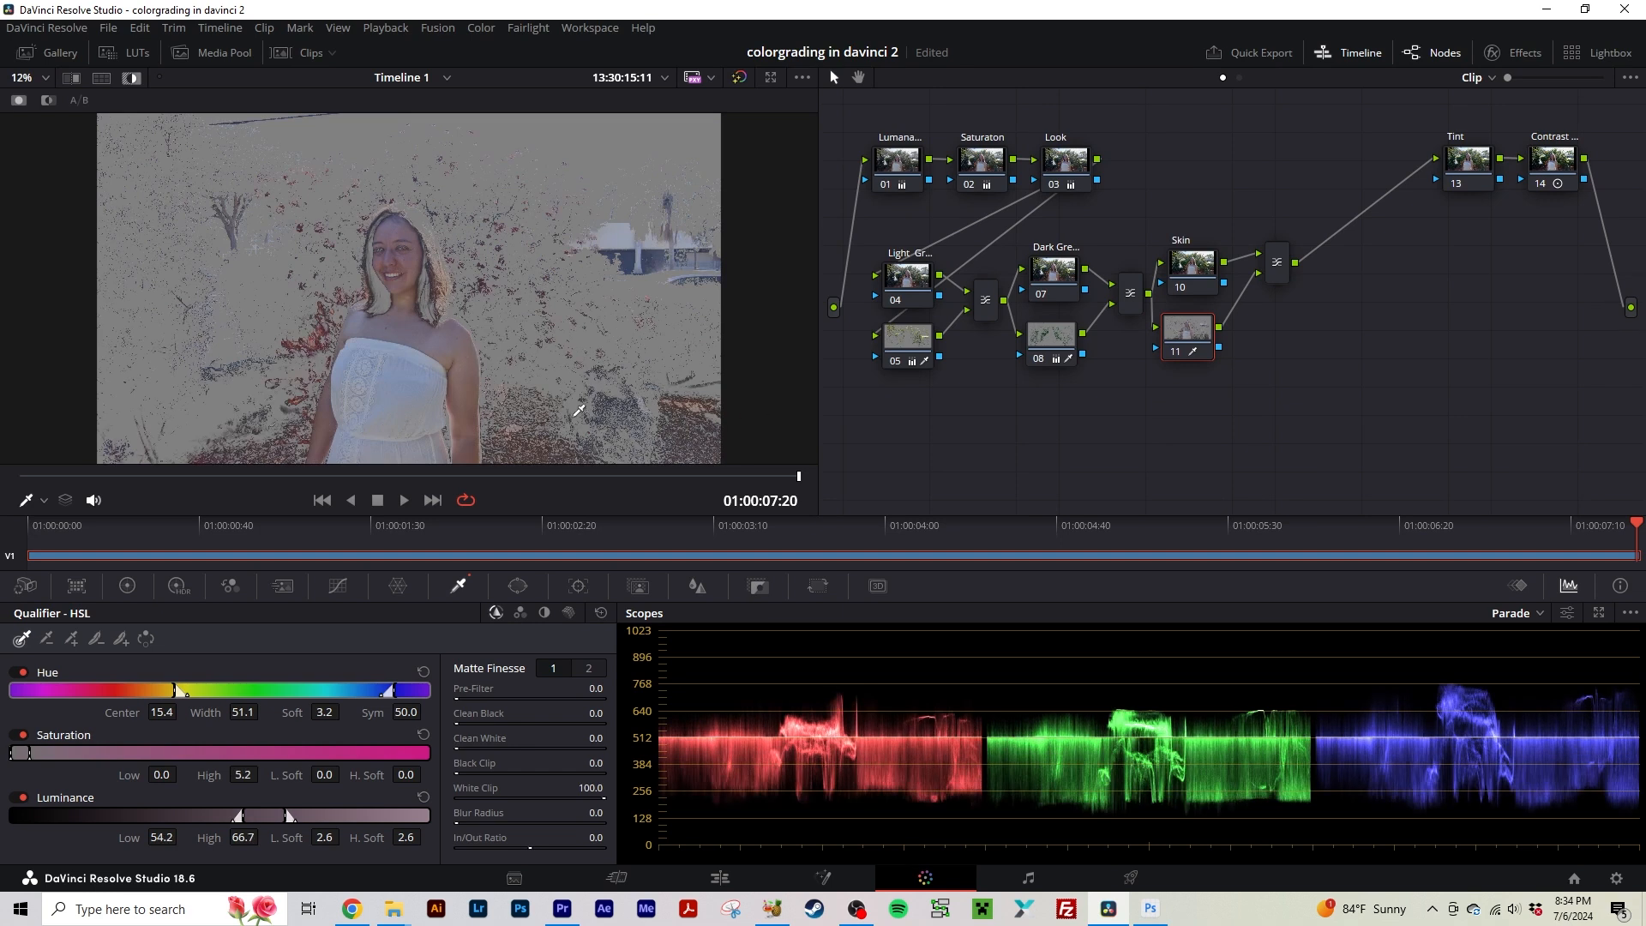
key(ctrl+s)
Refine the skin key to hue width 41.3, saturation high 13.9 and luminance high 62.7, then turn off the highlight view.
drag(175, 689, 157, 690)
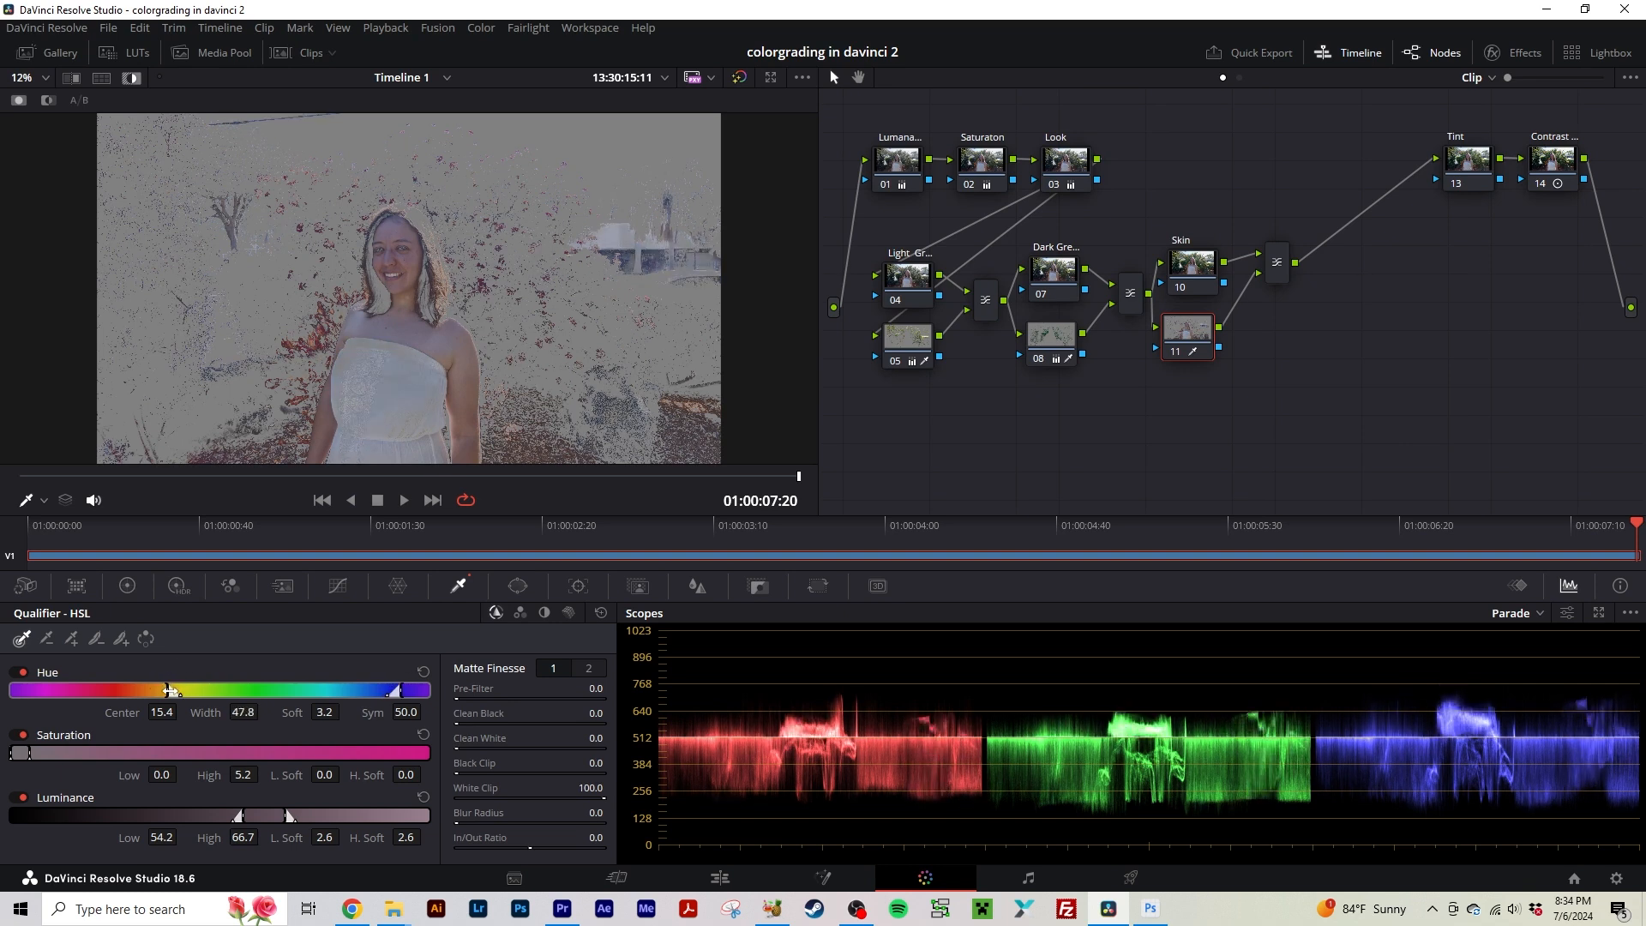
drag(30, 753, 66, 747)
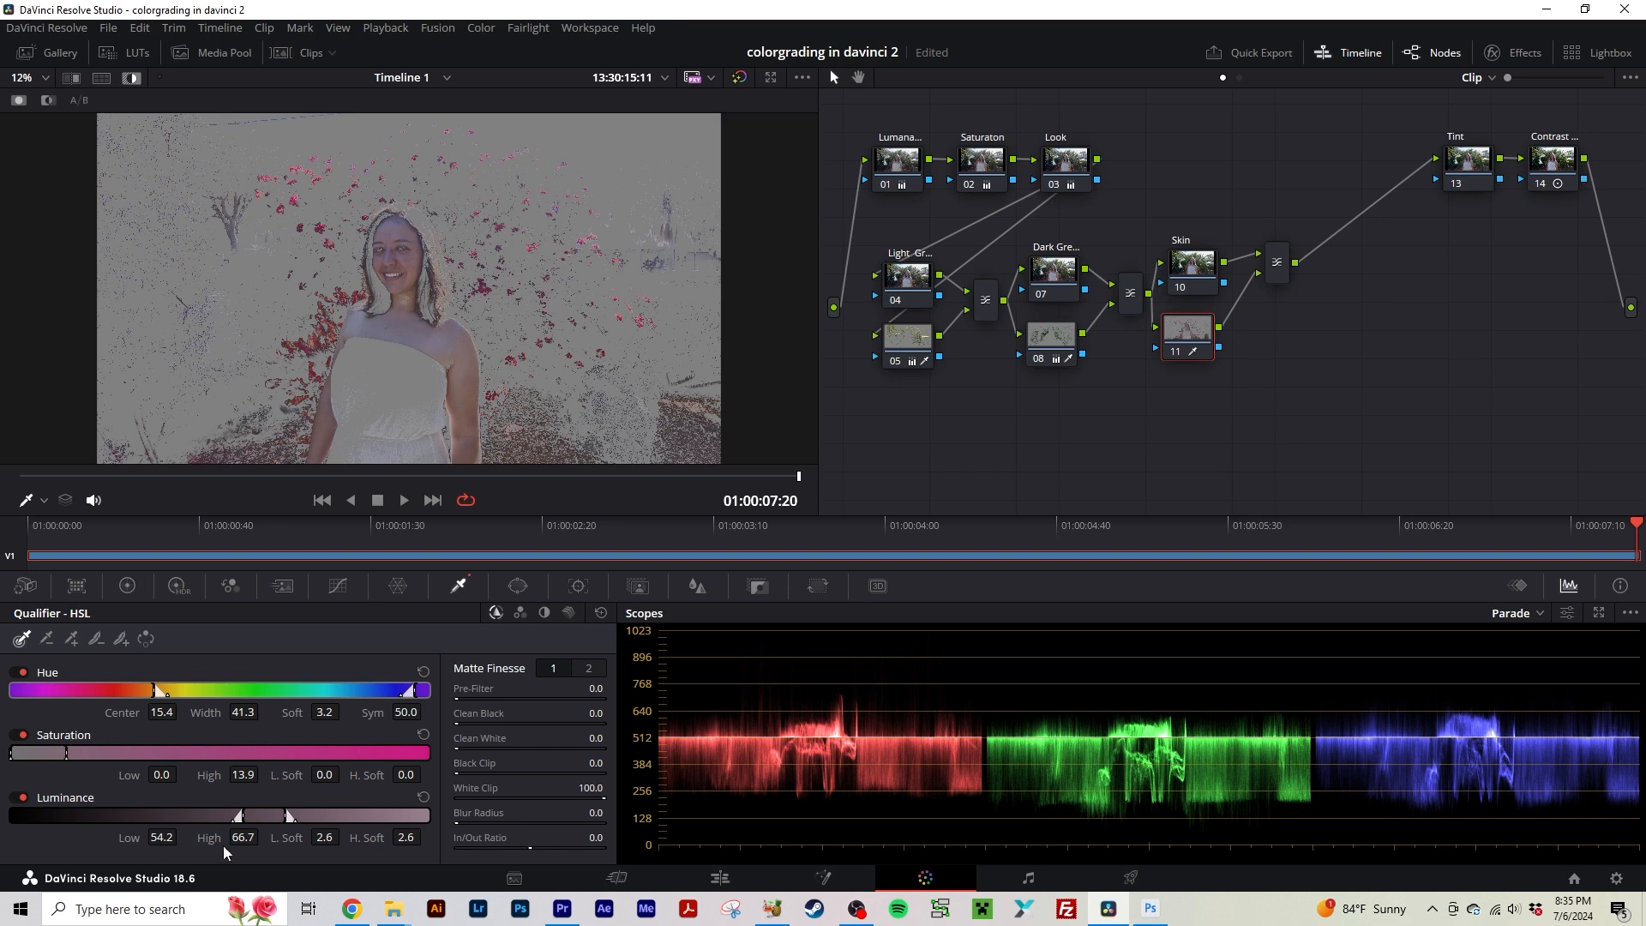
drag(286, 815, 267, 801)
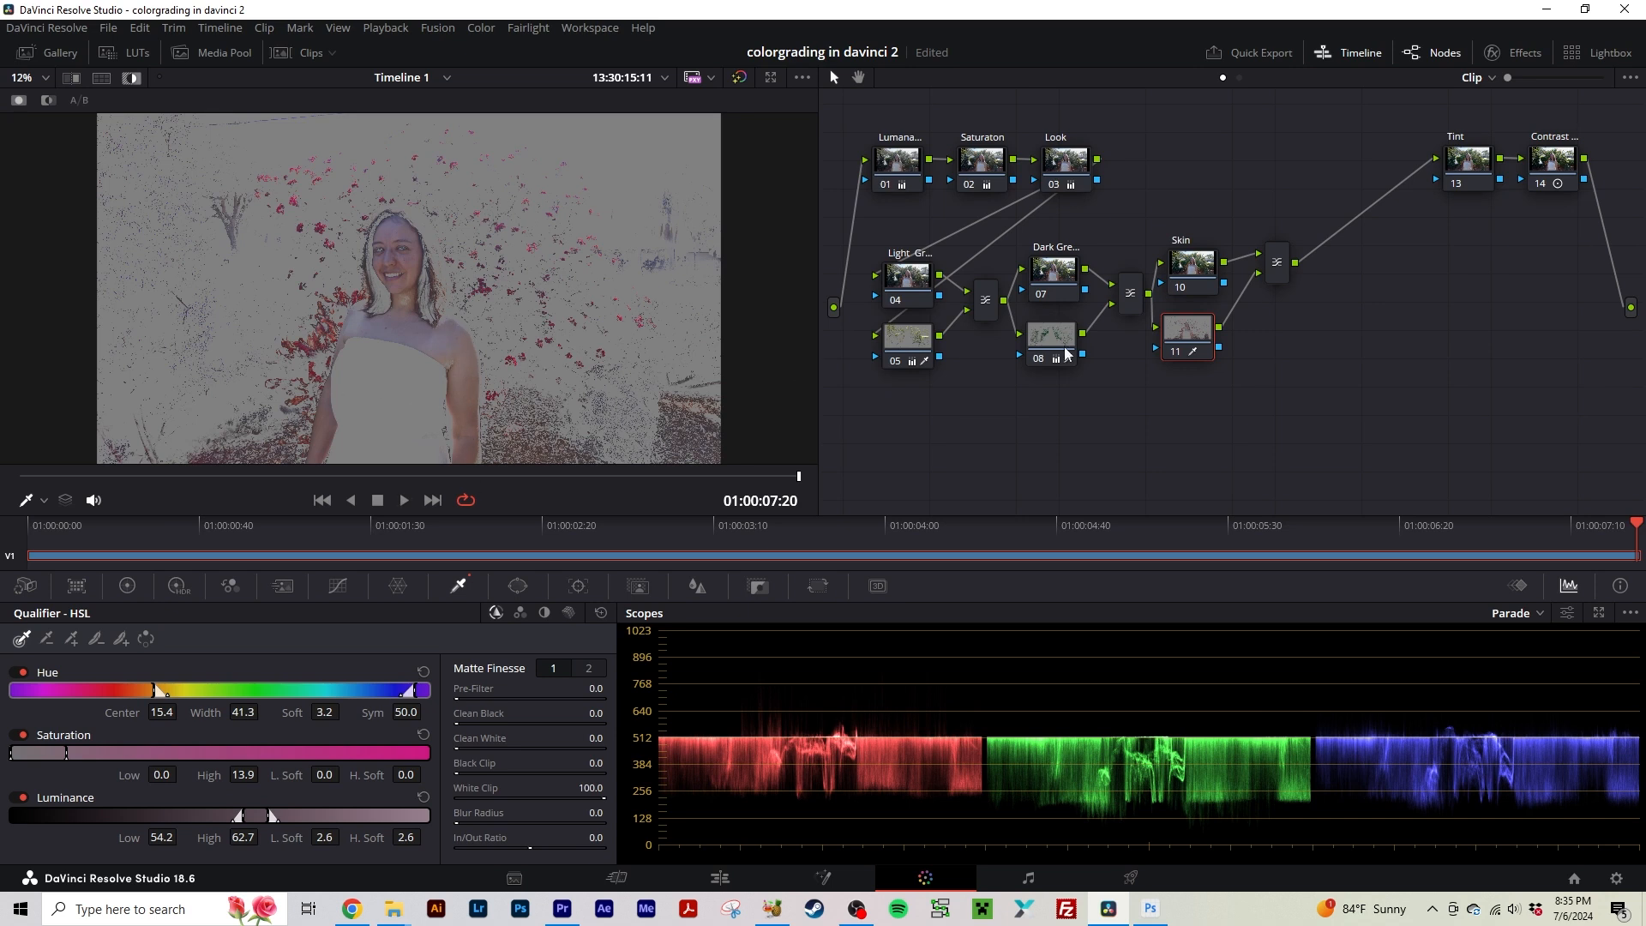
key(shift+h)
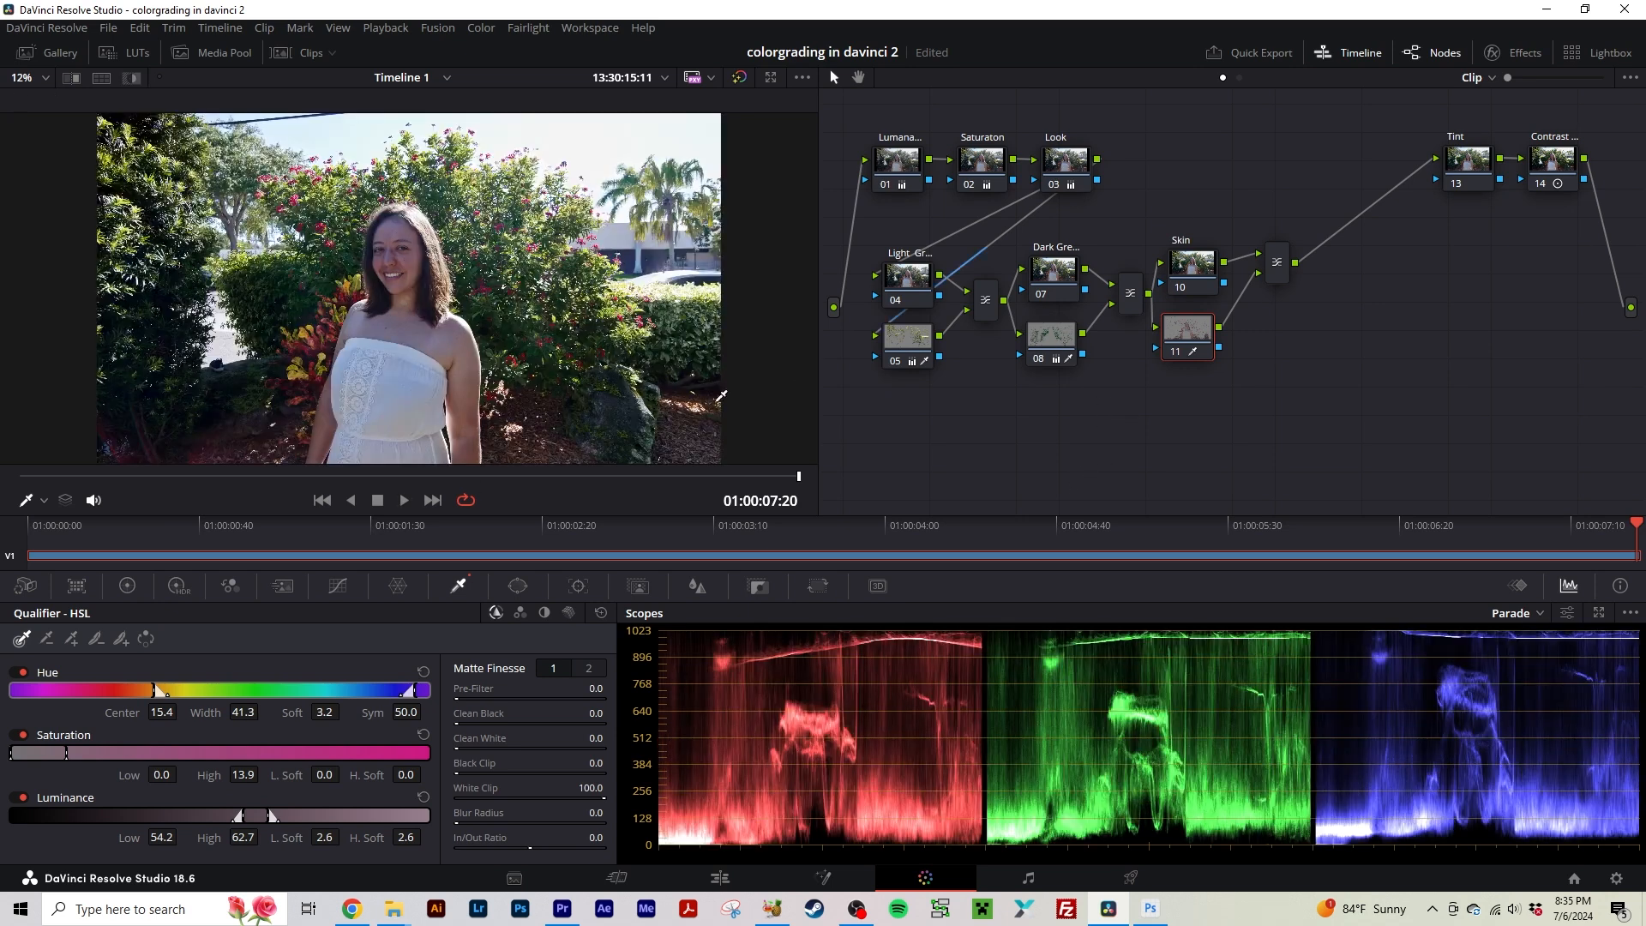
Warm the keyed skin on node 11 by setting the primaries temperature to 780.
click(128, 584)
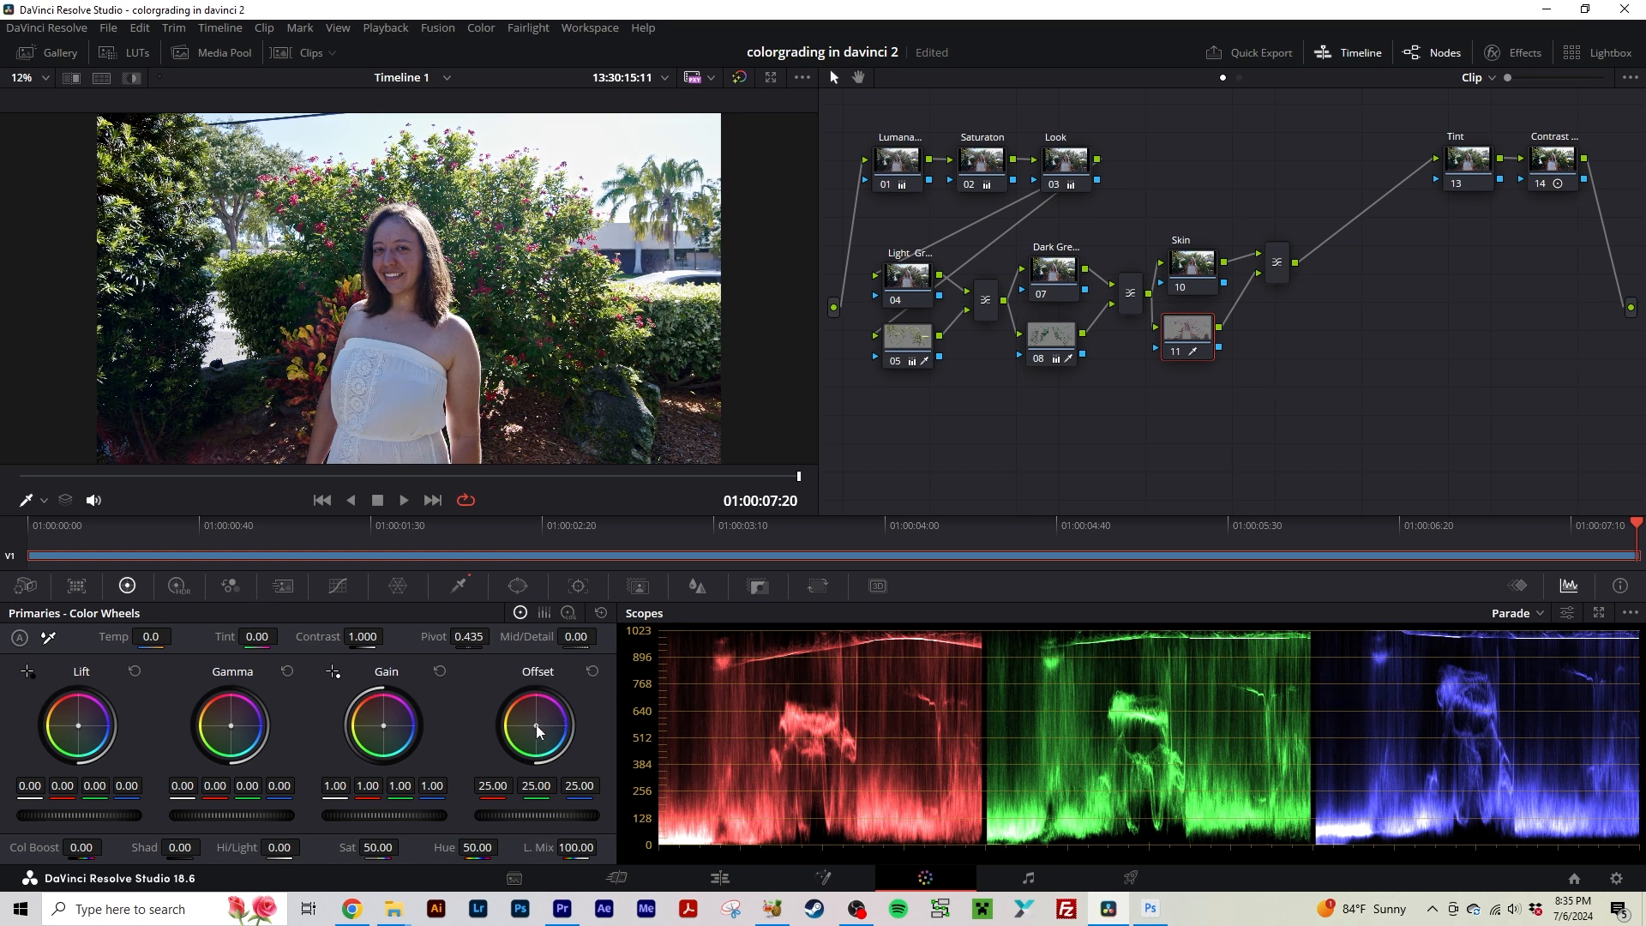
drag(536, 725, 534, 725)
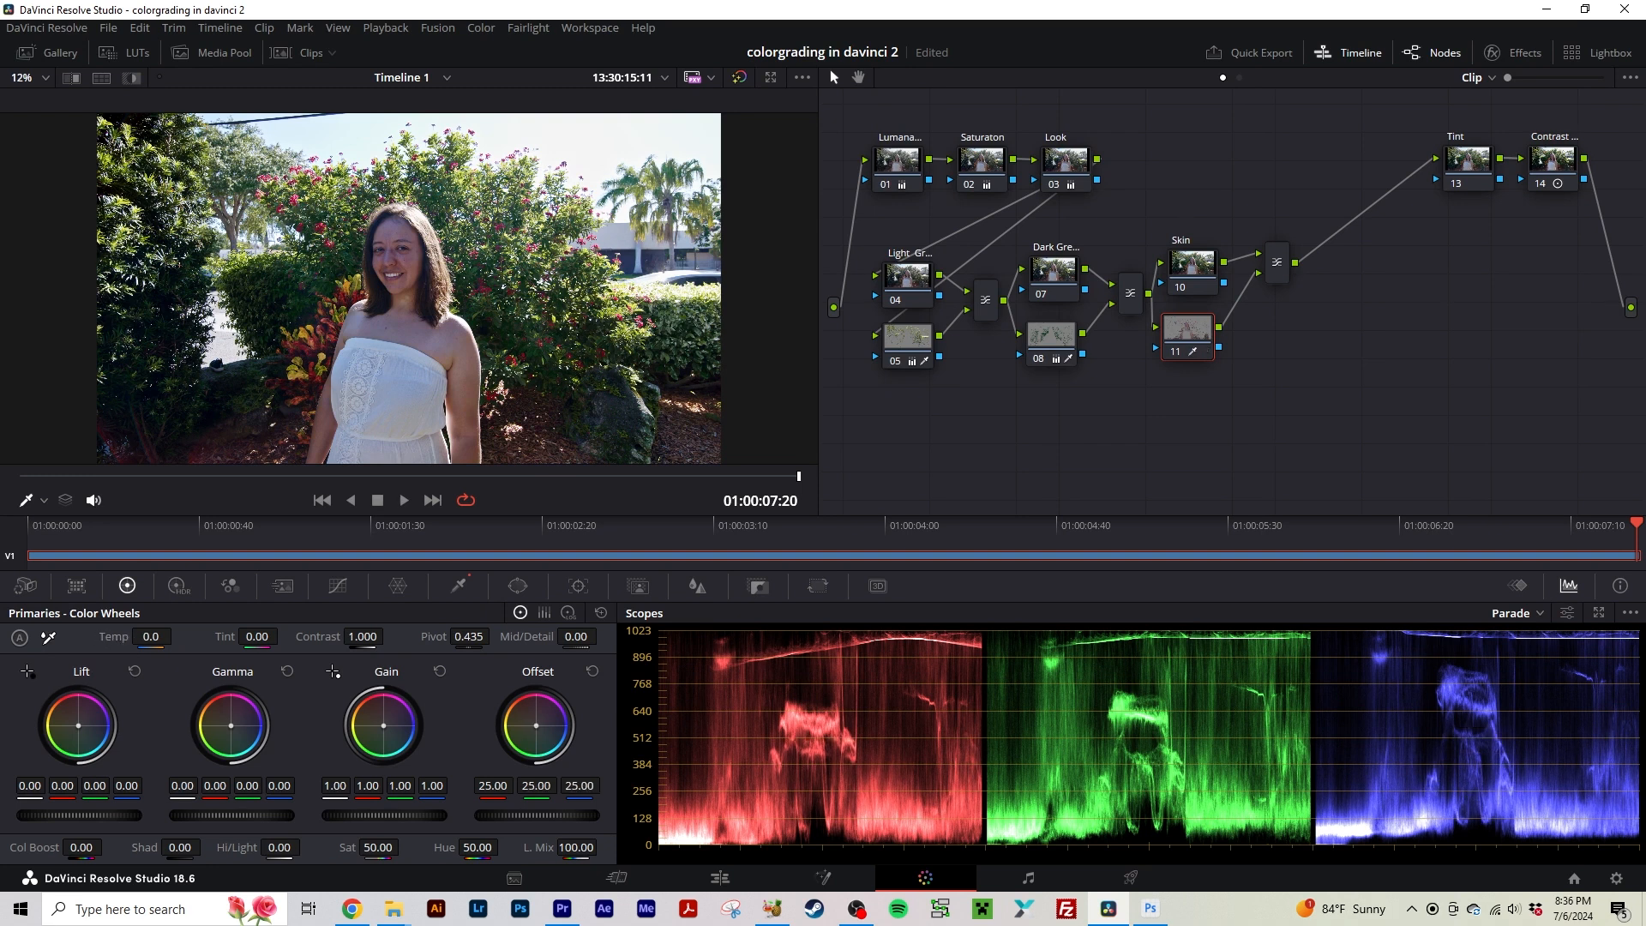
mouse_move(152, 636)
mouse_down()
mouse_move(209, 636)
mouse_move(177, 635)
mouse_up()
double_click(105, 639)
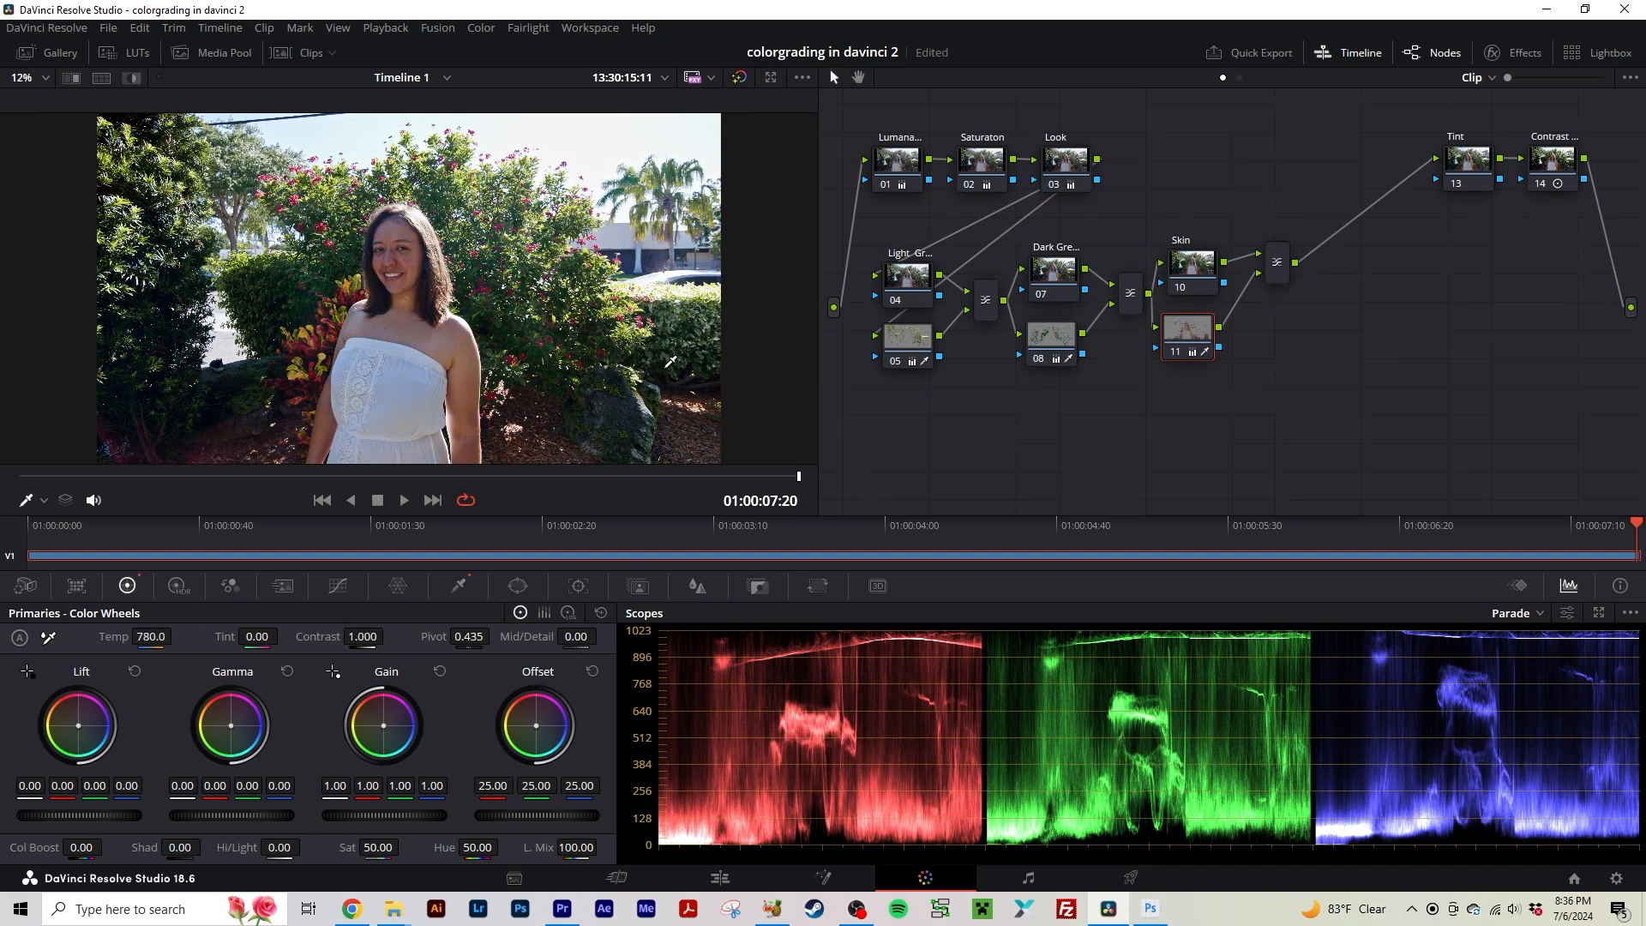
Set the Tint node's temperature to 650 and rearrange the graph so Tint sits directly above the Skin mixer.
drag(1279, 266, 1271, 291)
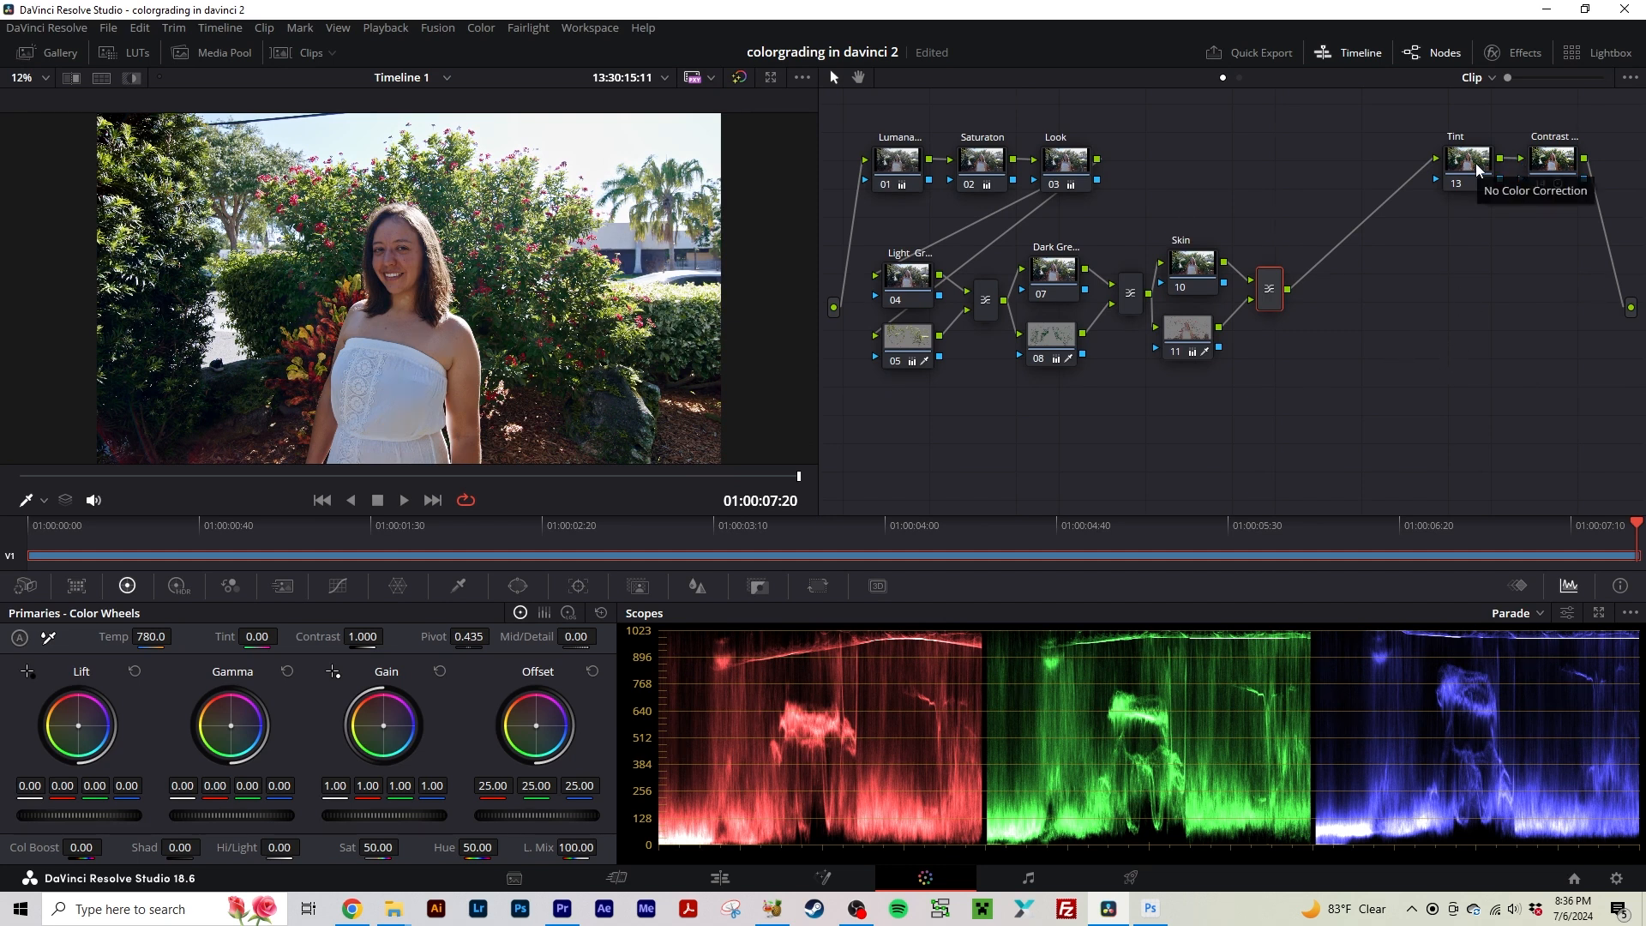
drag(1474, 163, 1362, 173)
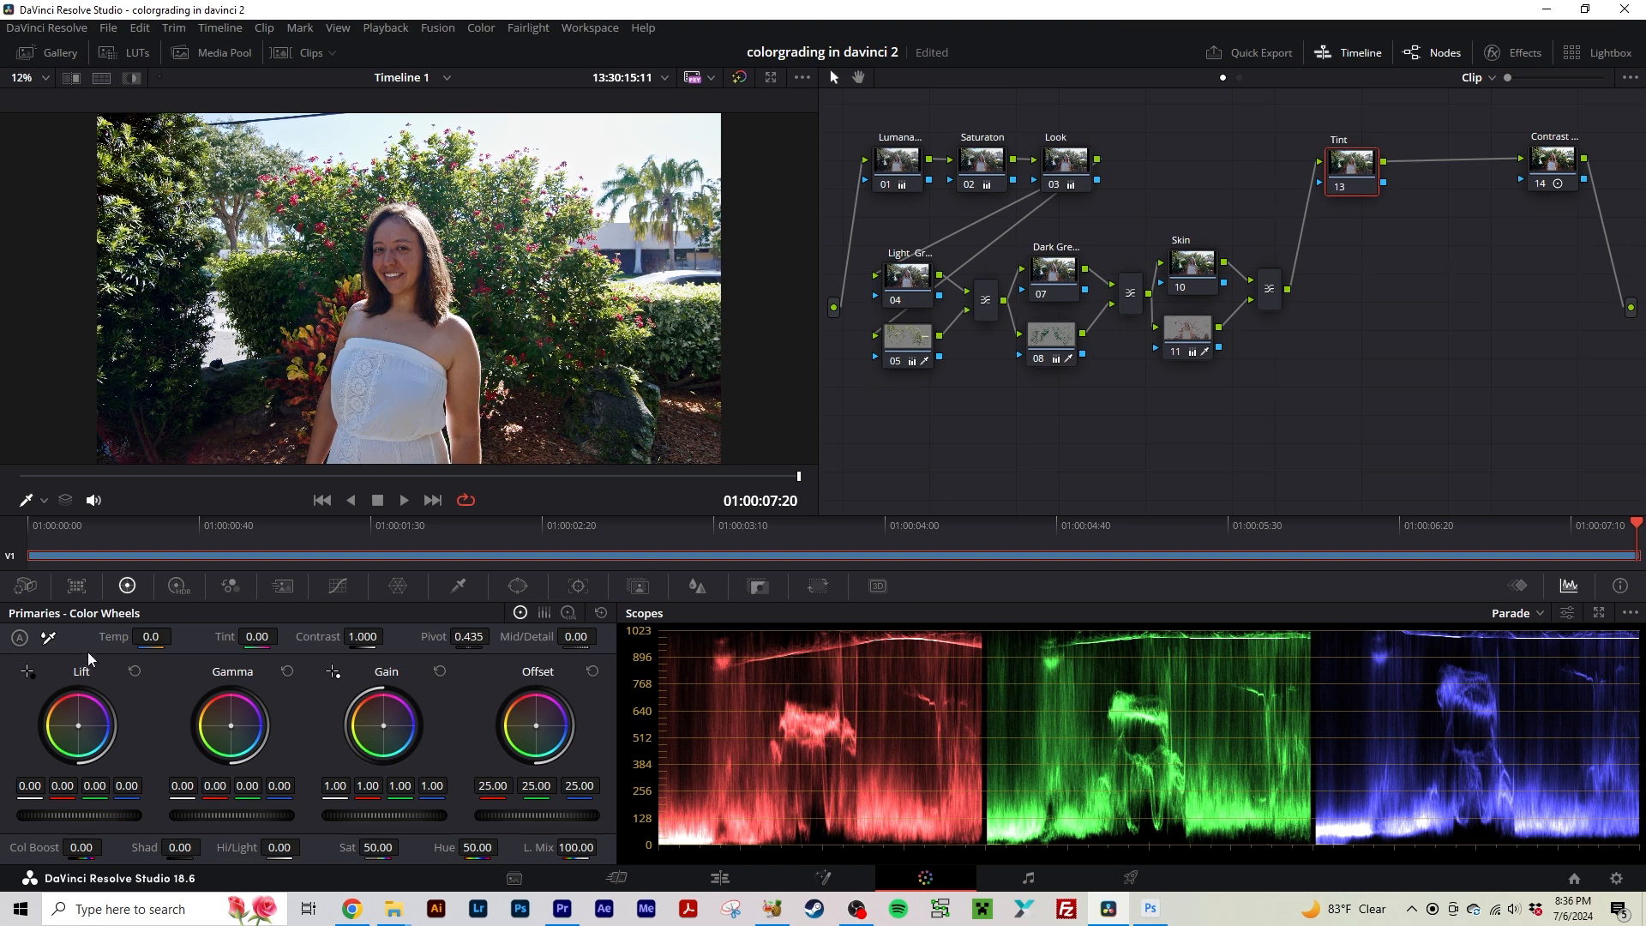
drag(113, 639, 177, 635)
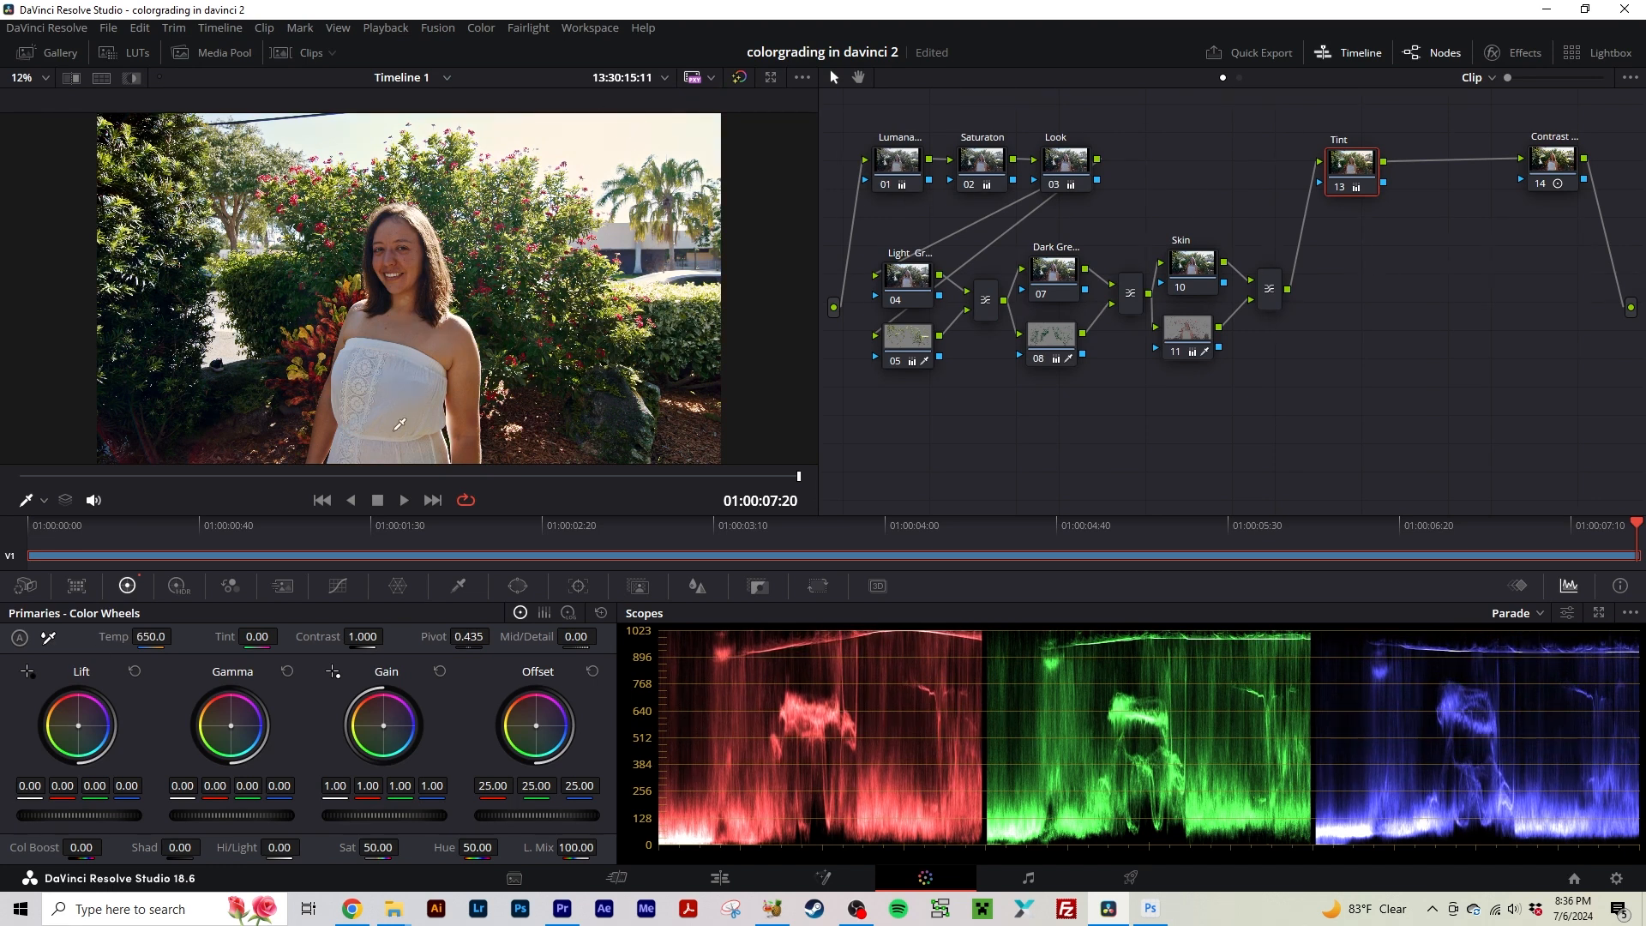
key(ctrl+s)
drag(1352, 161, 1333, 153)
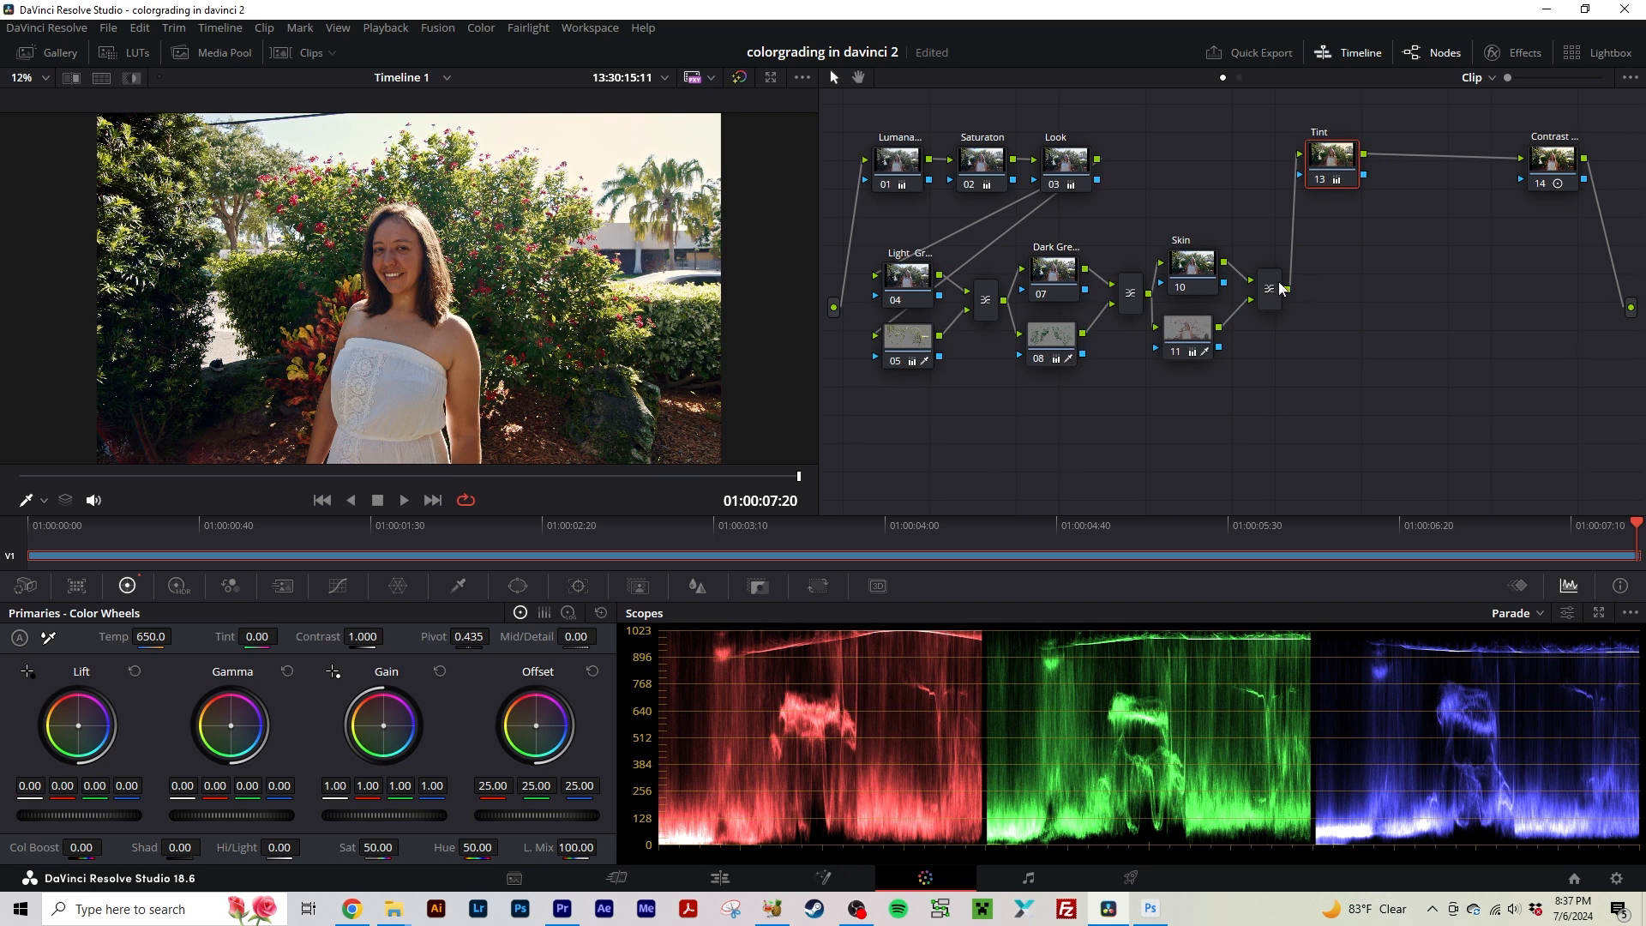
drag(1344, 169, 1286, 182)
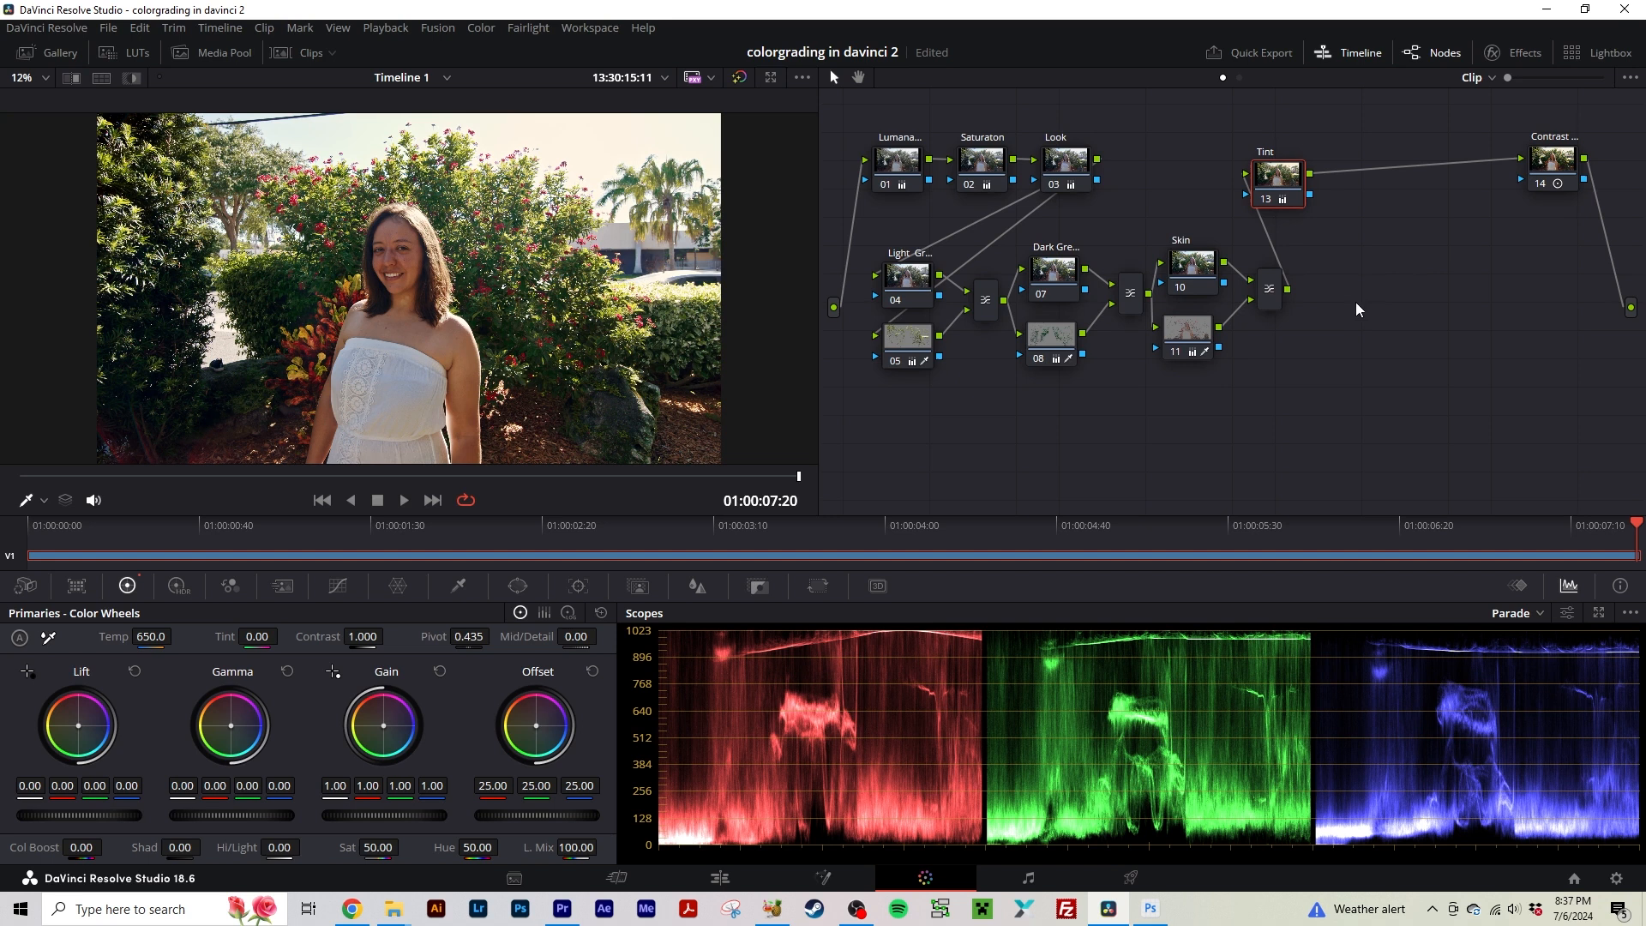
Add a serial node after Tint, place it beside the Skin mixer and label it "Whites".
key(alt+s)
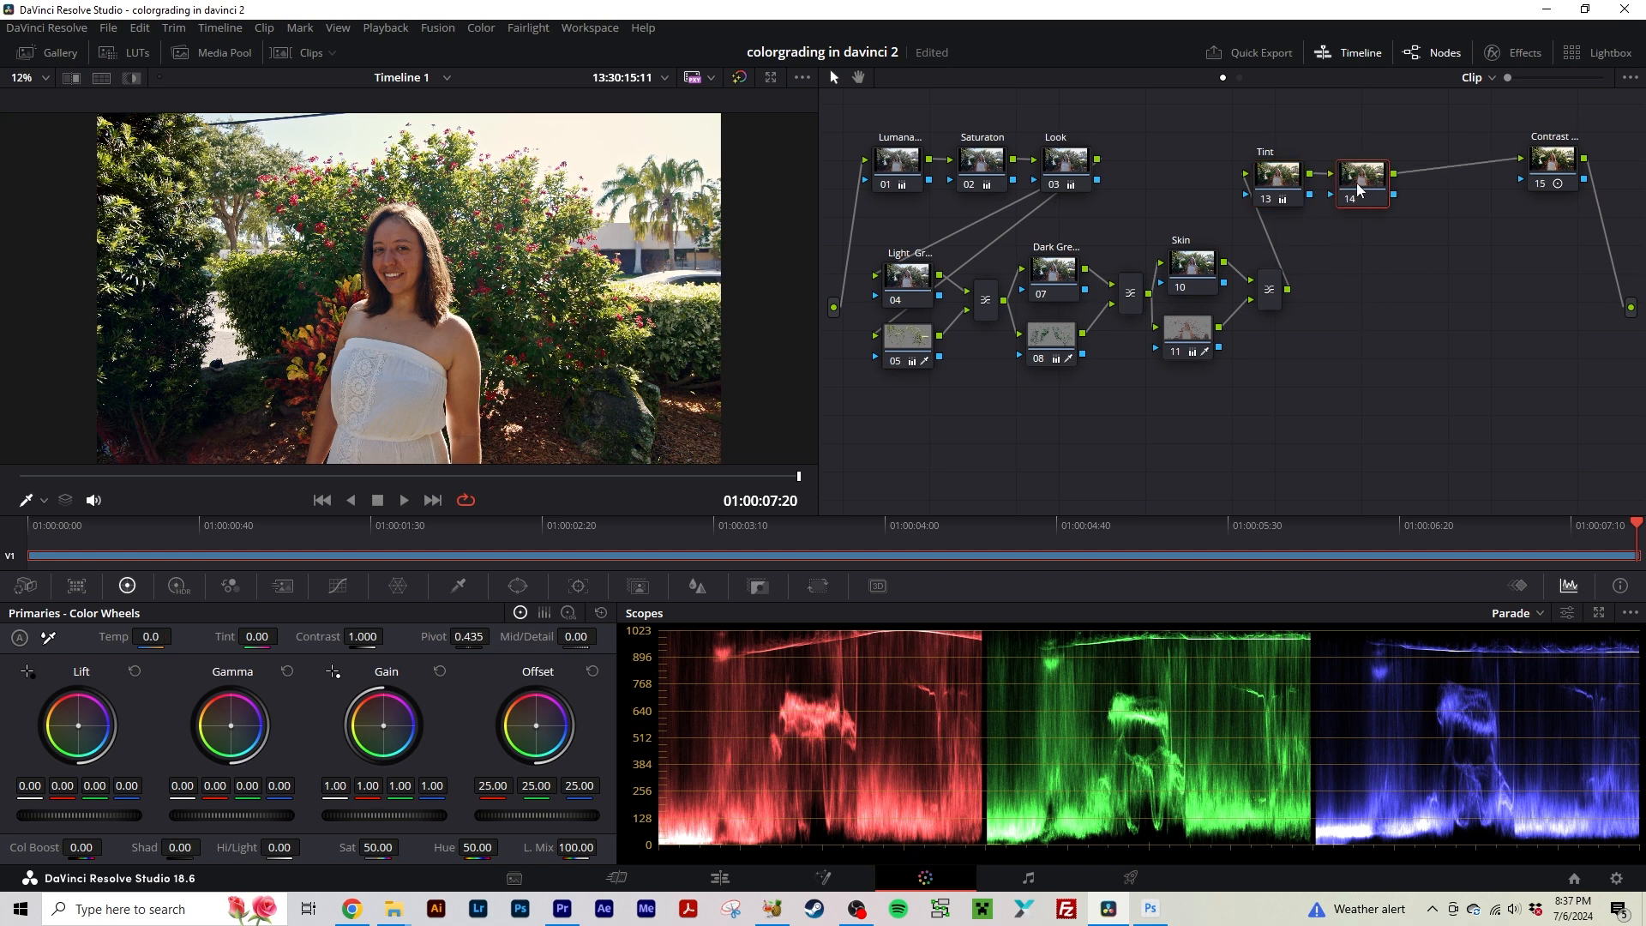
drag(1361, 183, 1380, 278)
right_click(1382, 276)
key(Escape)
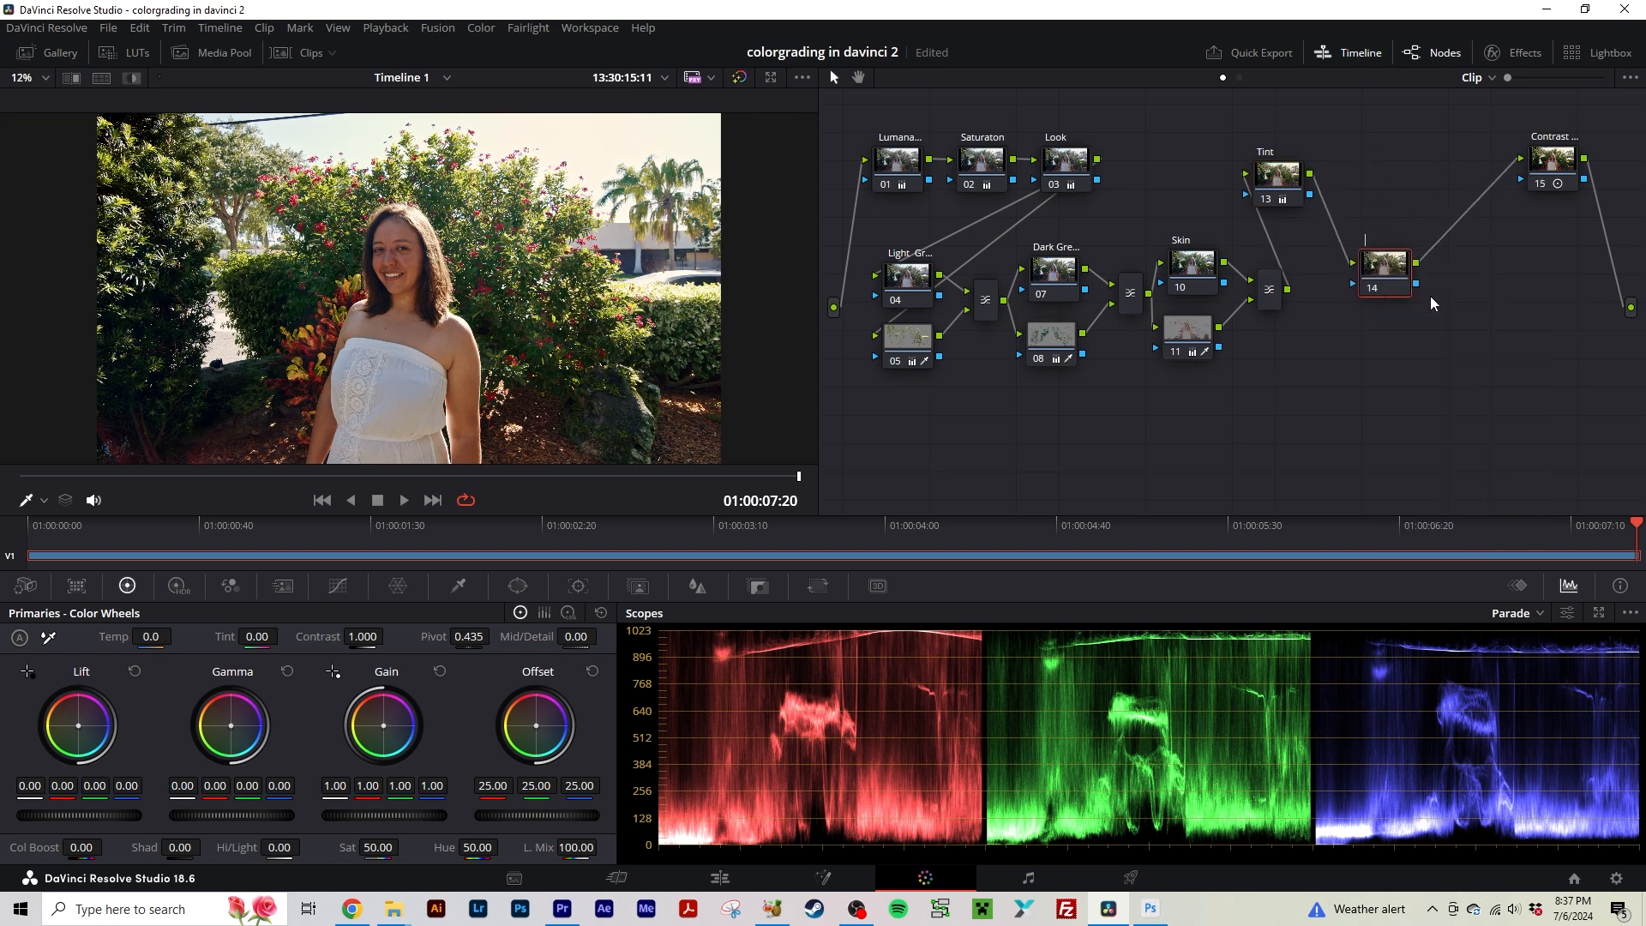
text(Wh)
key(BackSpace)
key(BackSpace)
key(BackSpace)
key(BackSpace)
key(BackSpace)
text(Whites)
key(Return)
Branch a second node beneath the Whites node, joined with it through a mixer.
right_click(1393, 273)
mouse_move(1526, 355)
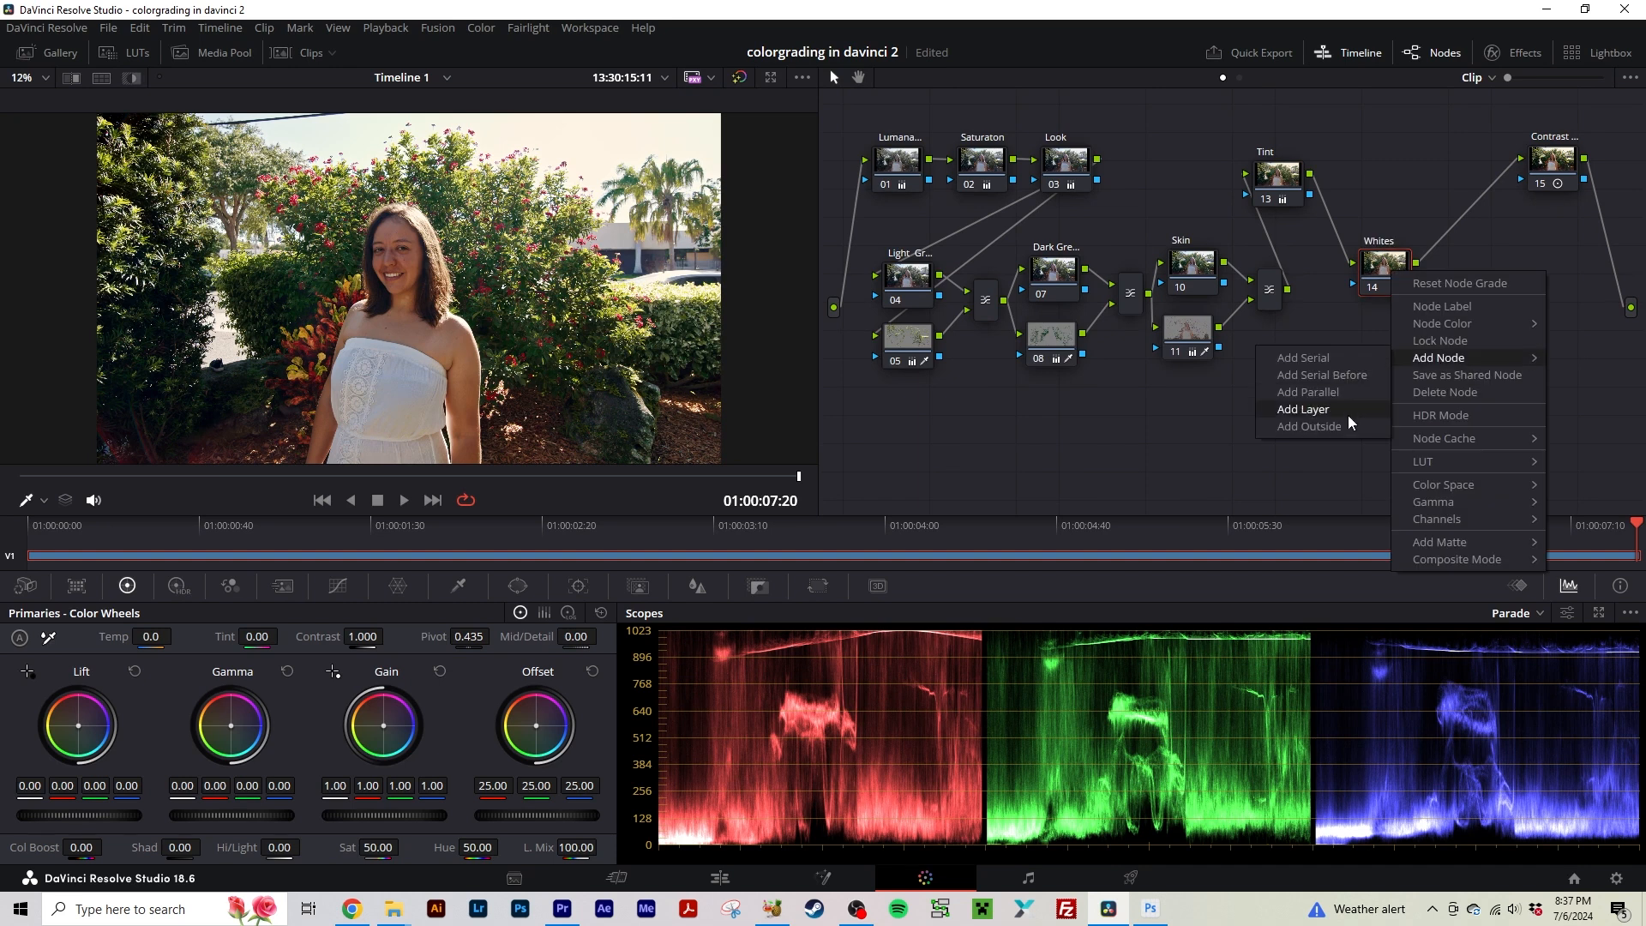
click(1303, 410)
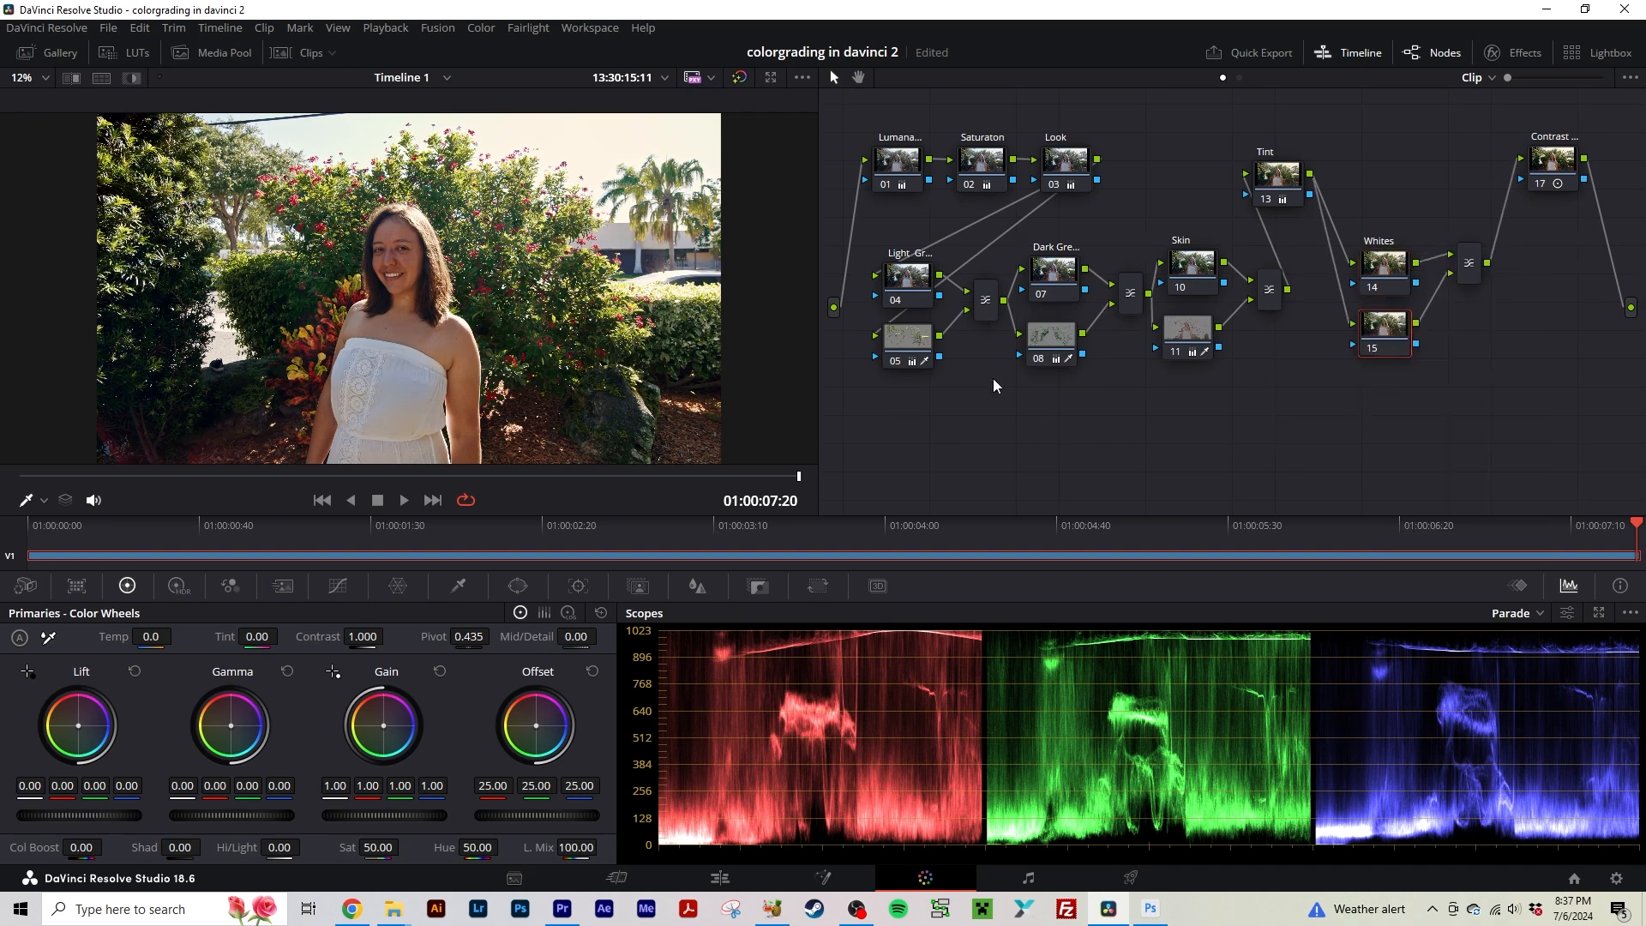
Sample the white dress on node 15 with the HSL qualifier to key the bright whites.
click(458, 585)
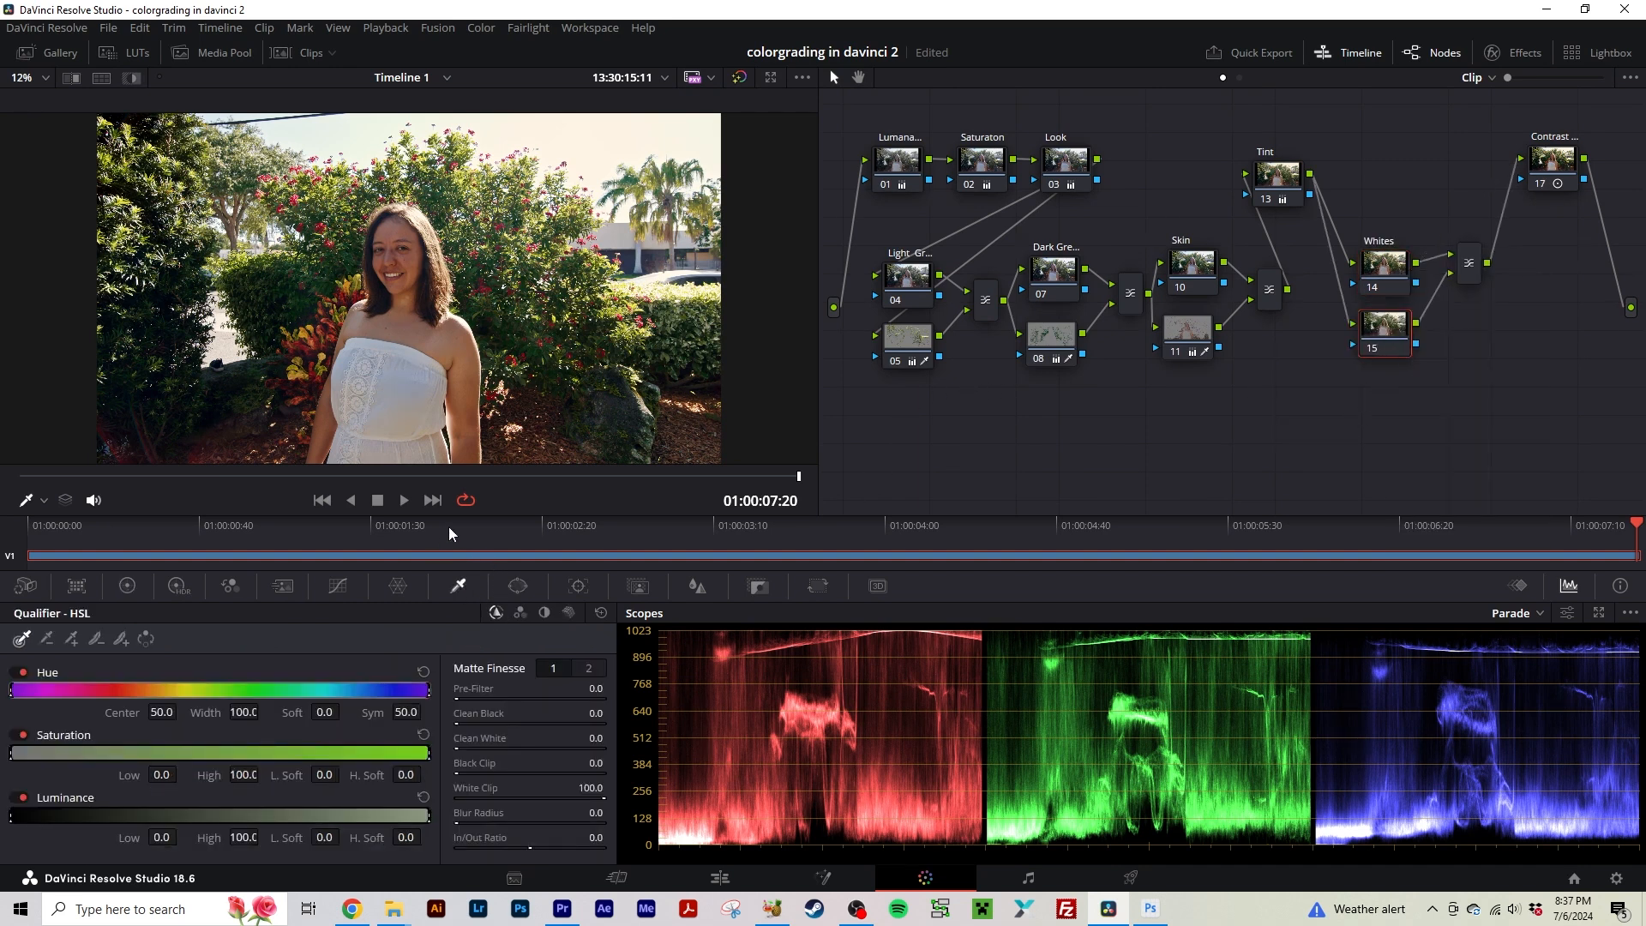
click(390, 383)
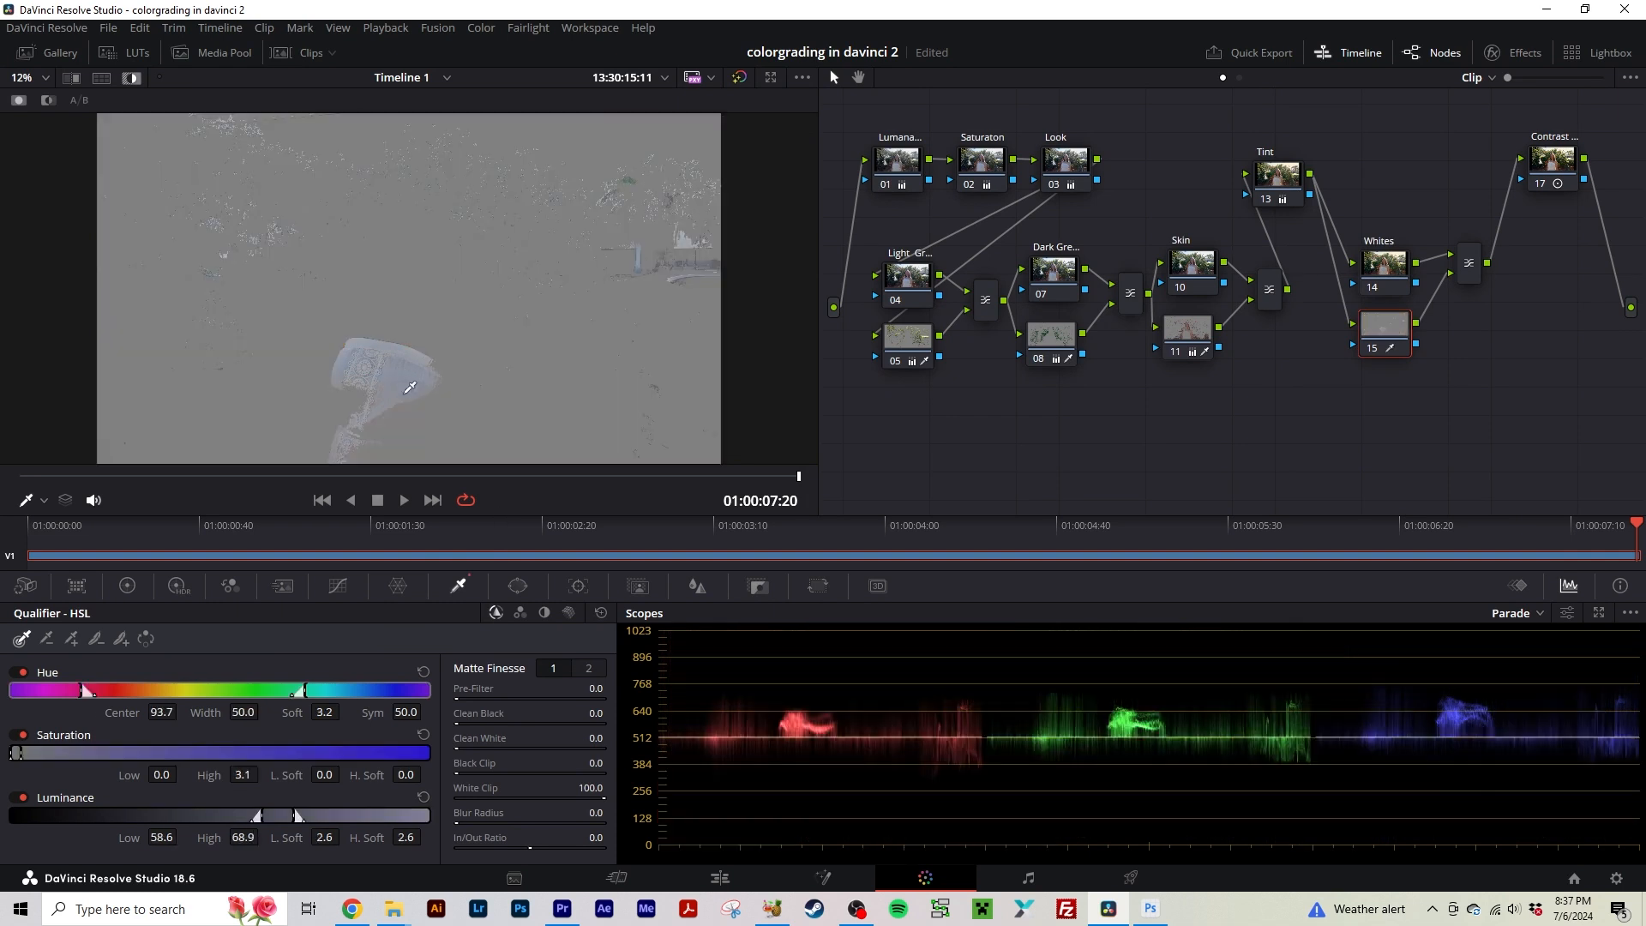
click(410, 387)
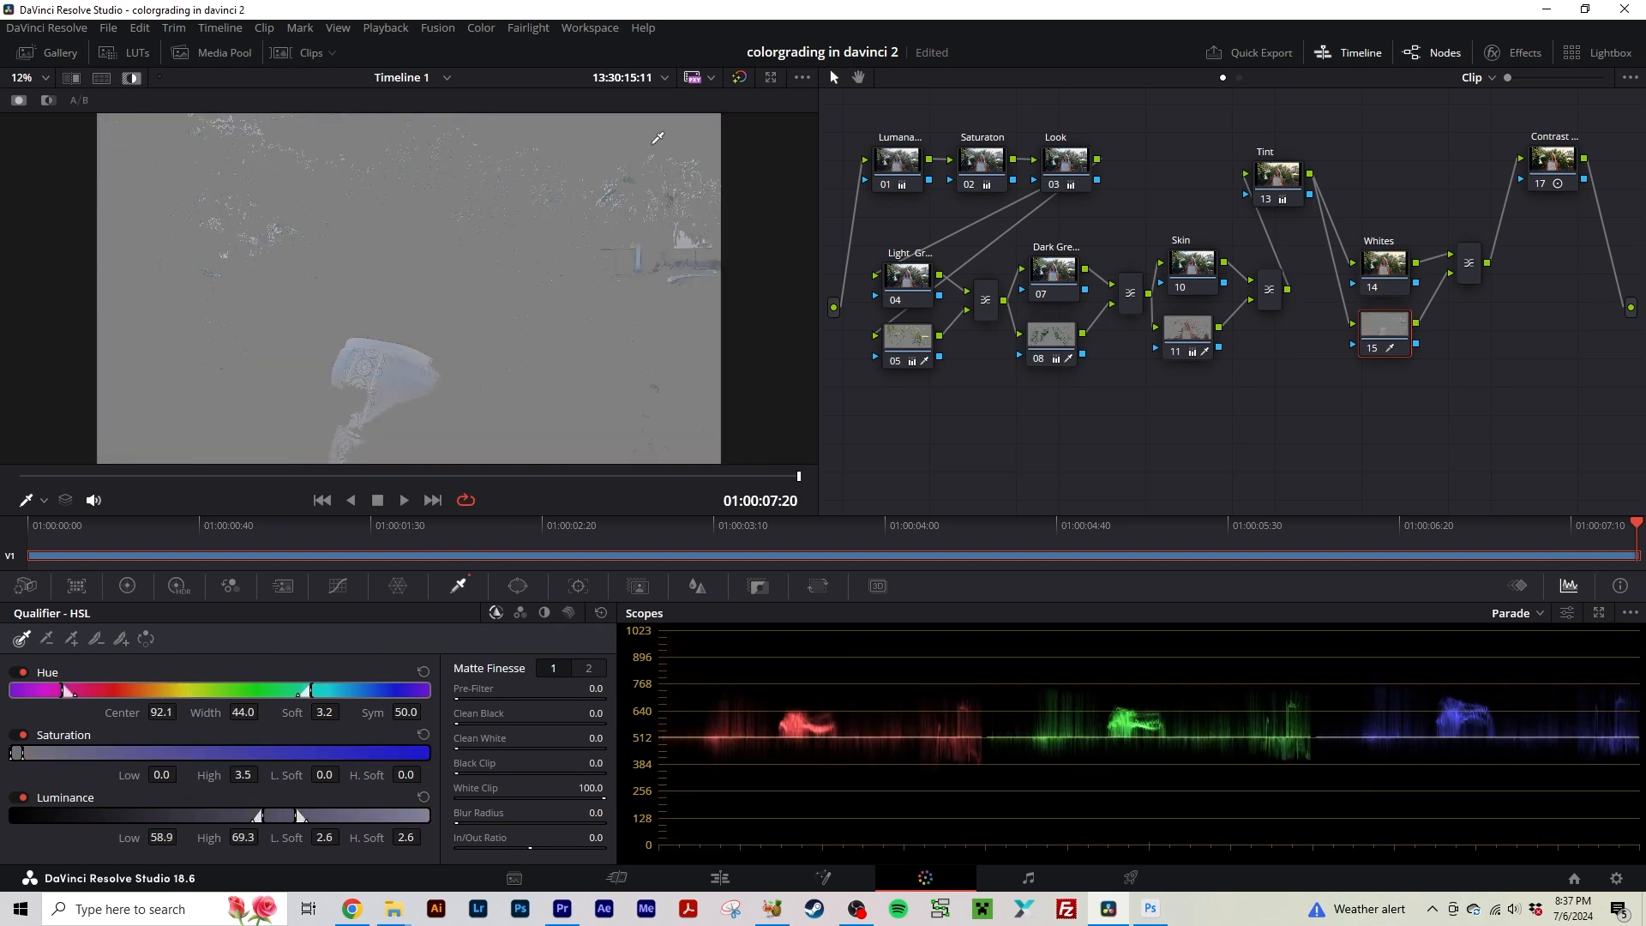
Cool the keyed whites on node 15 to a temperature of -1810, checking the image in the full-screen viewer.
click(127, 585)
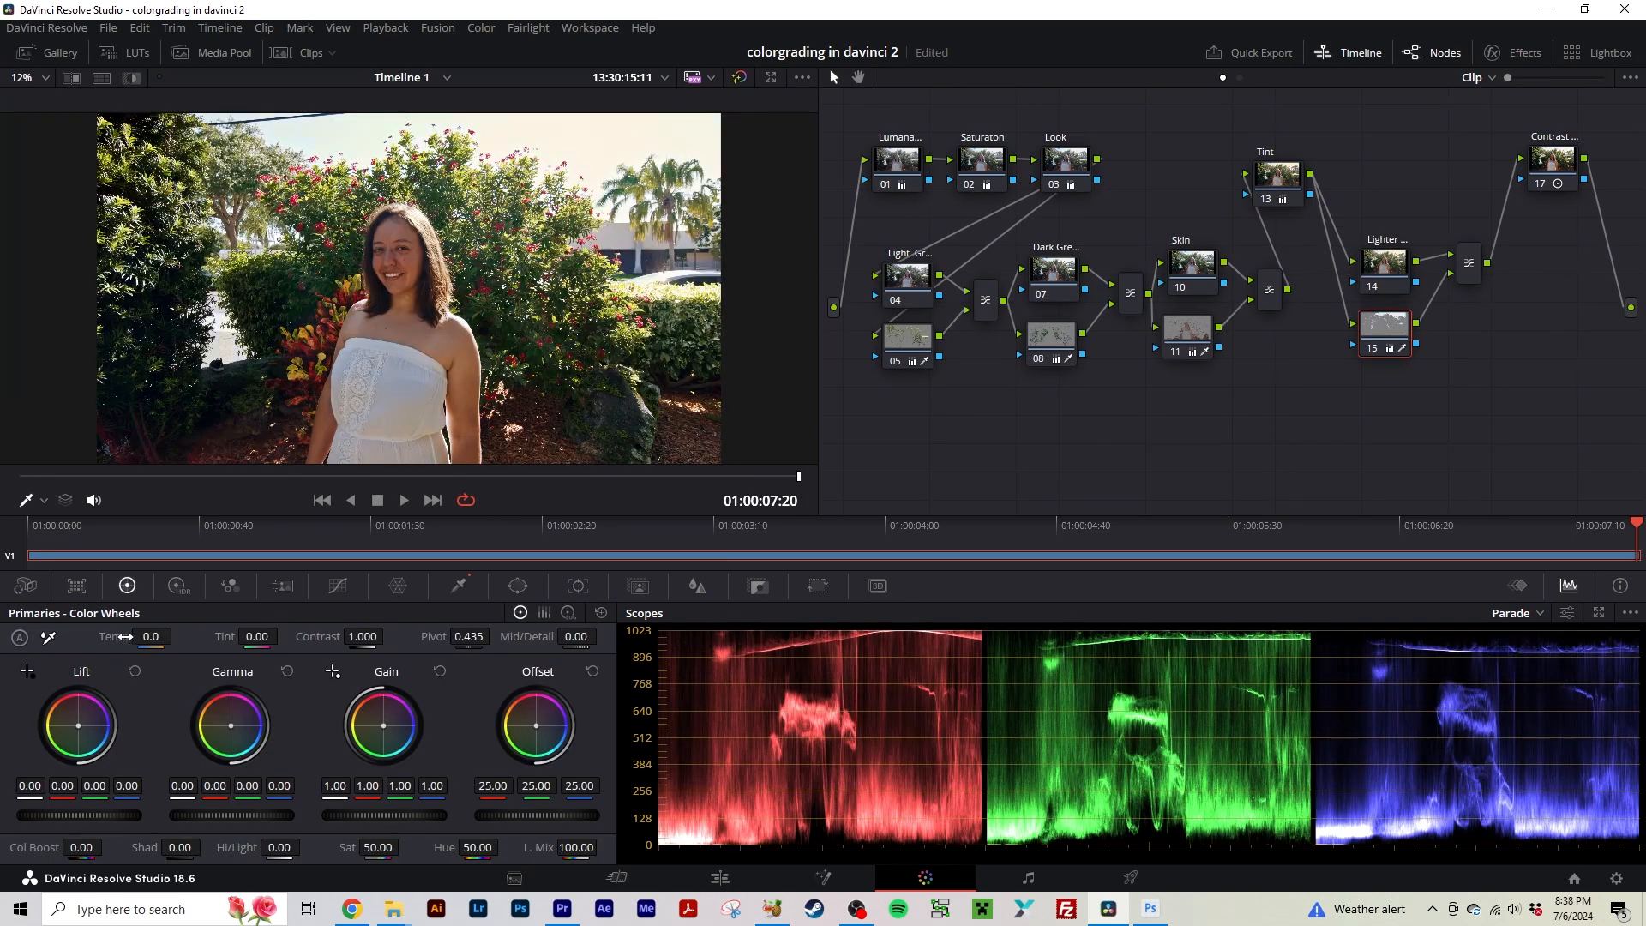
mouse_move(150, 636)
mouse_down()
mouse_move(120, 636)
mouse_move(178, 636)
mouse_up()
key(ctrl+z)
key(alt+f)
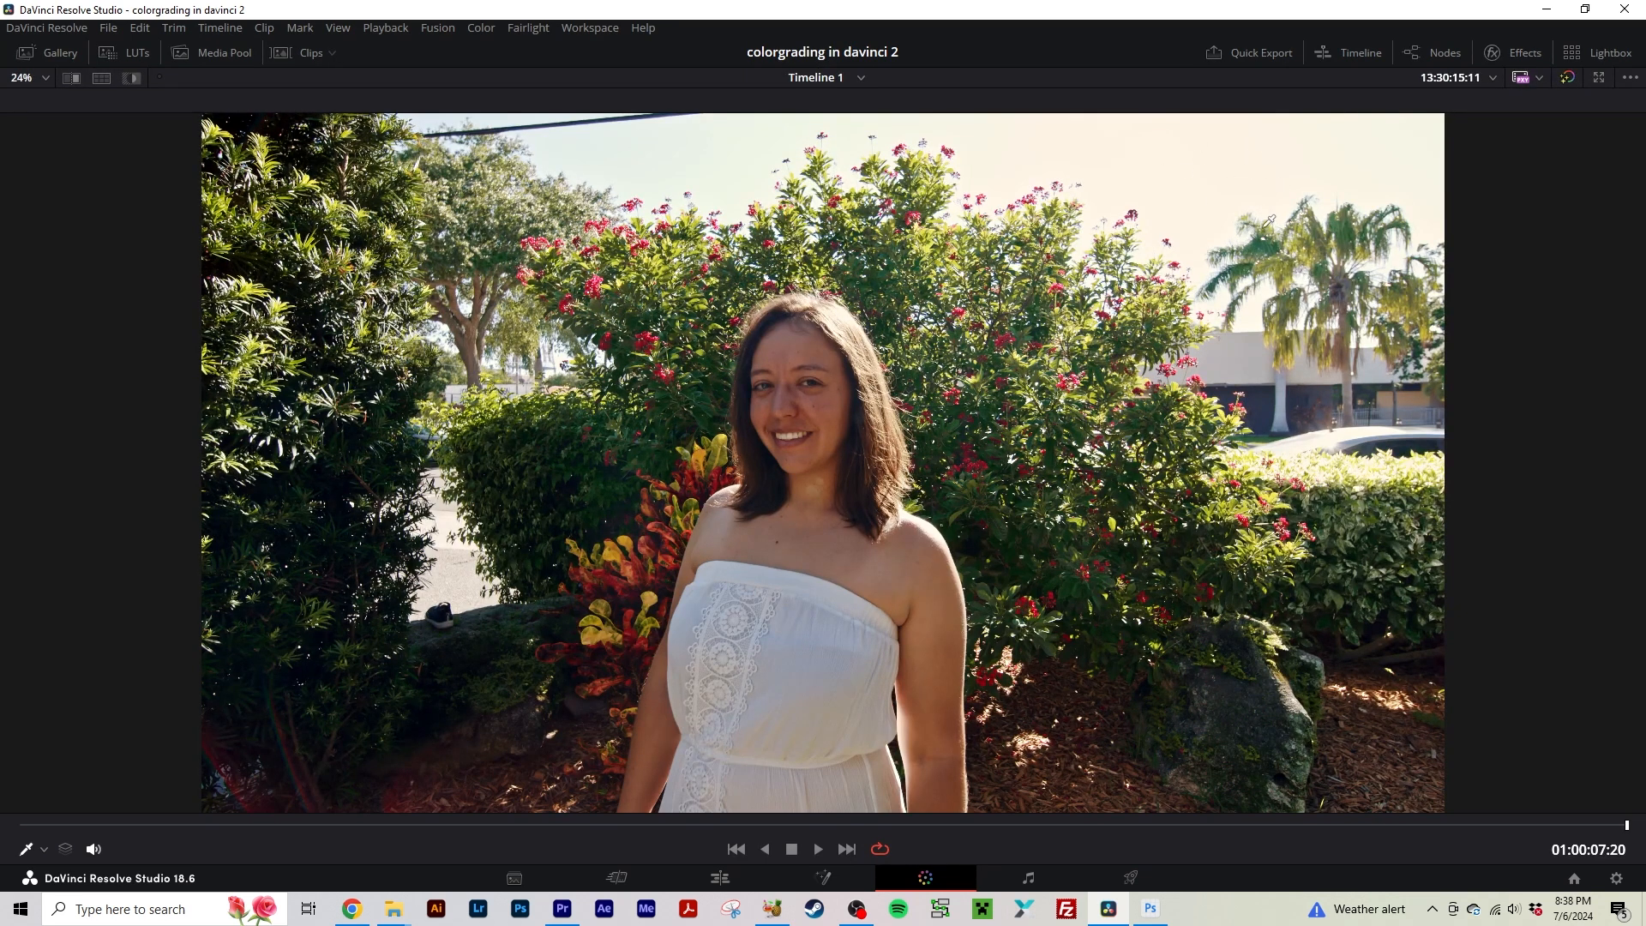
key(alt+f)
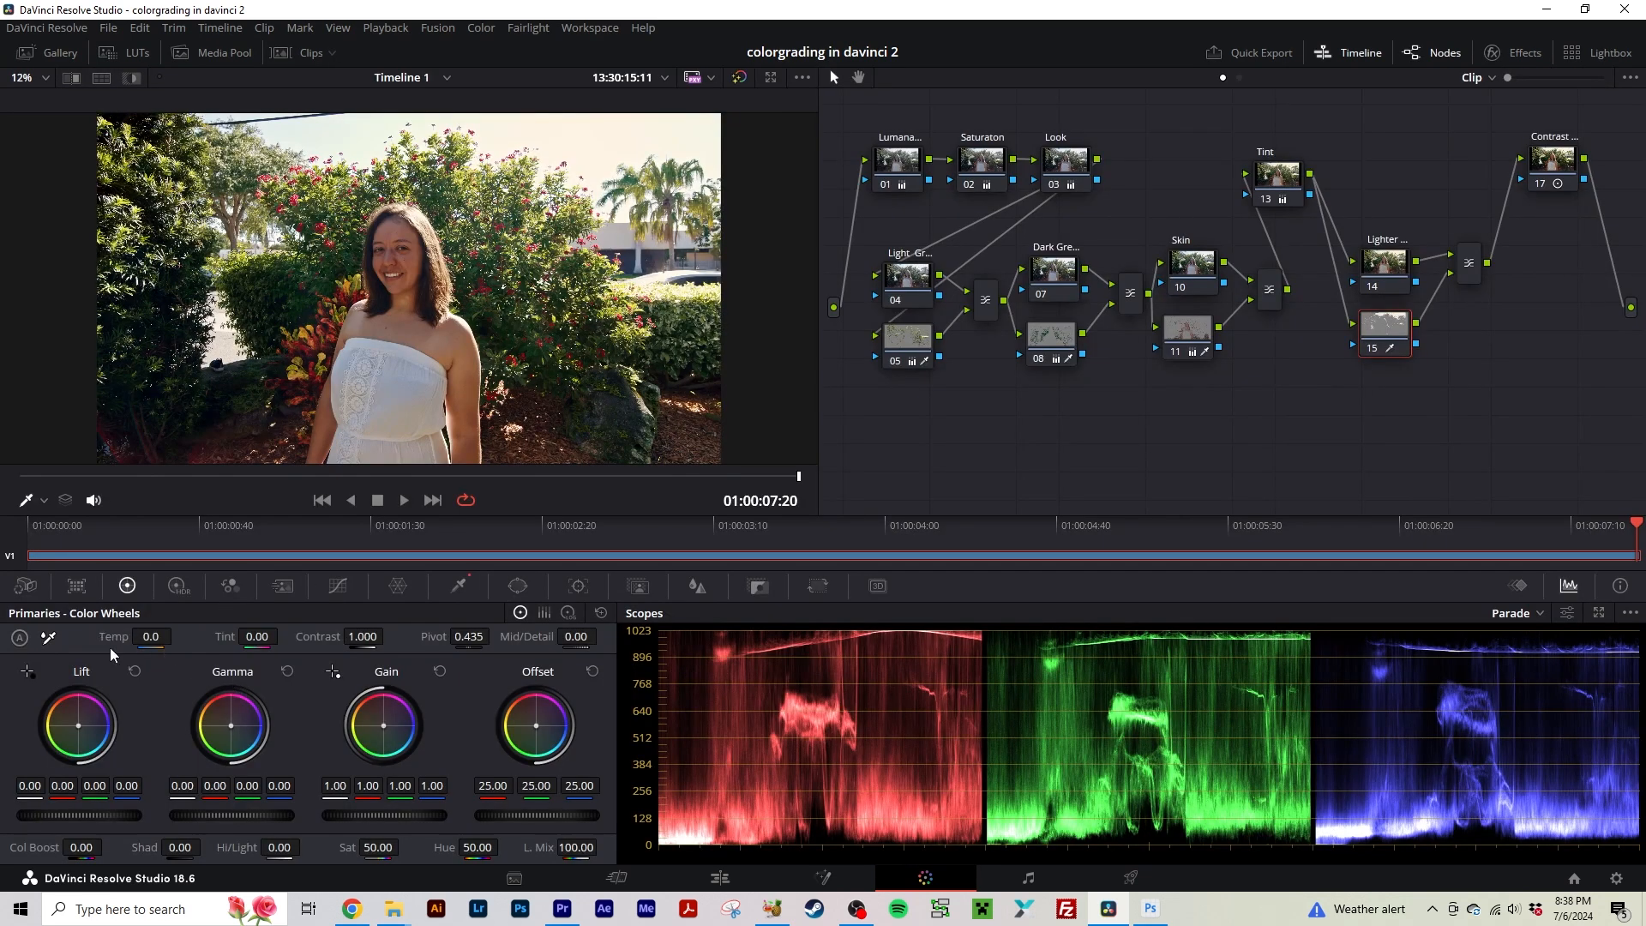
drag(112, 654, 35, 654)
drag(152, 636, 145, 636)
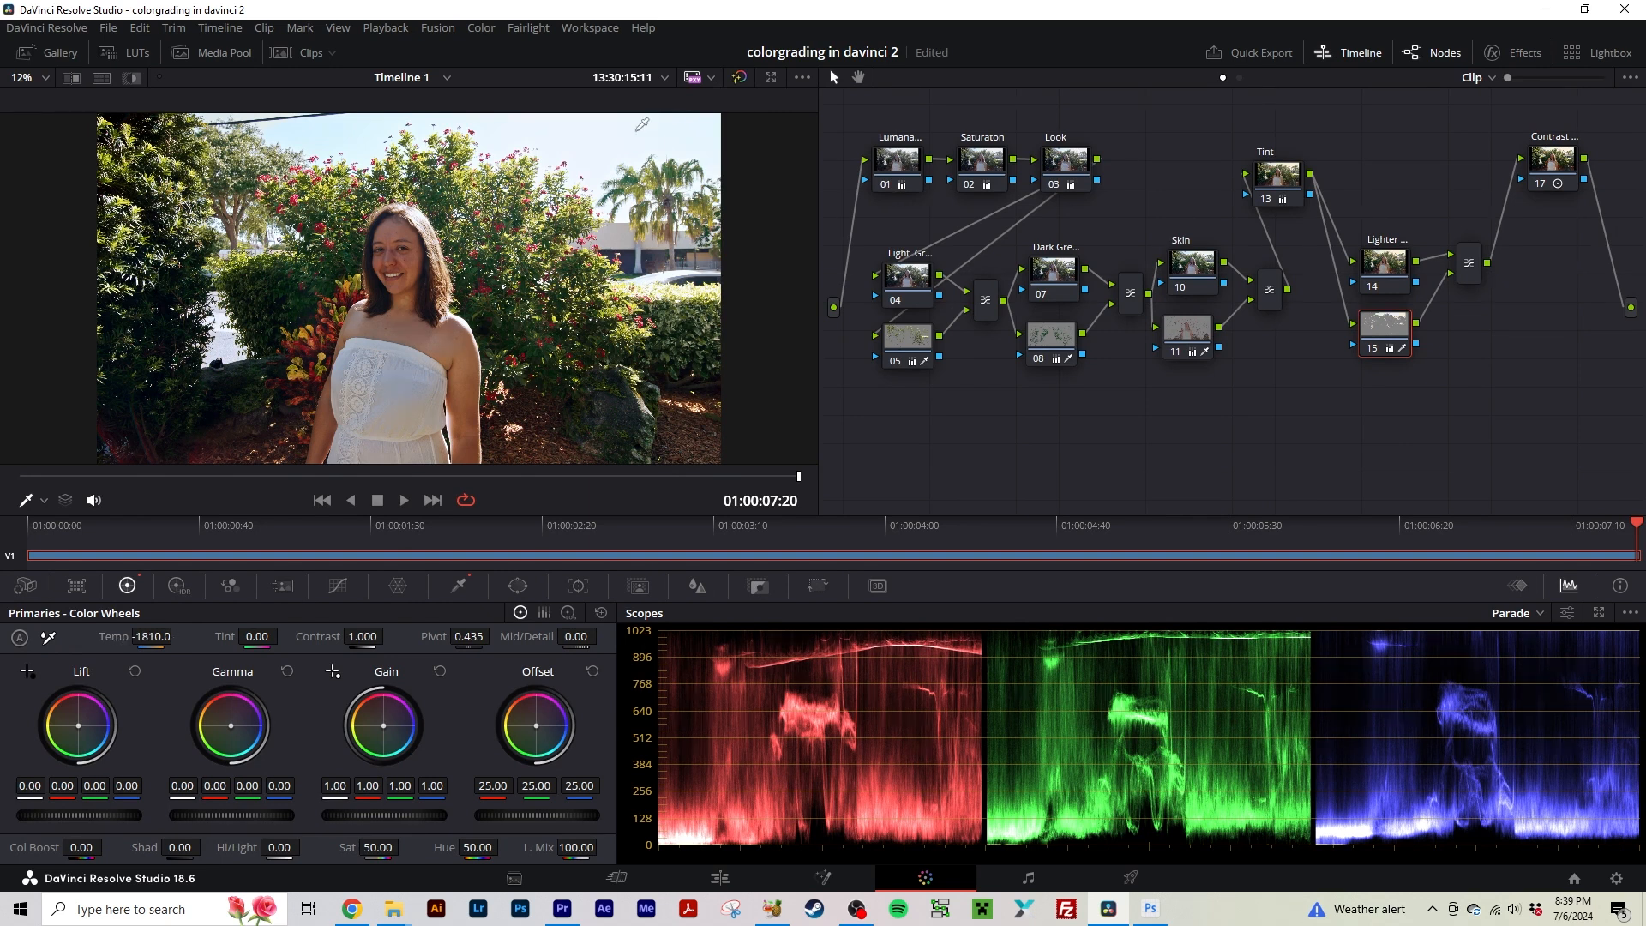
key(alt+f)
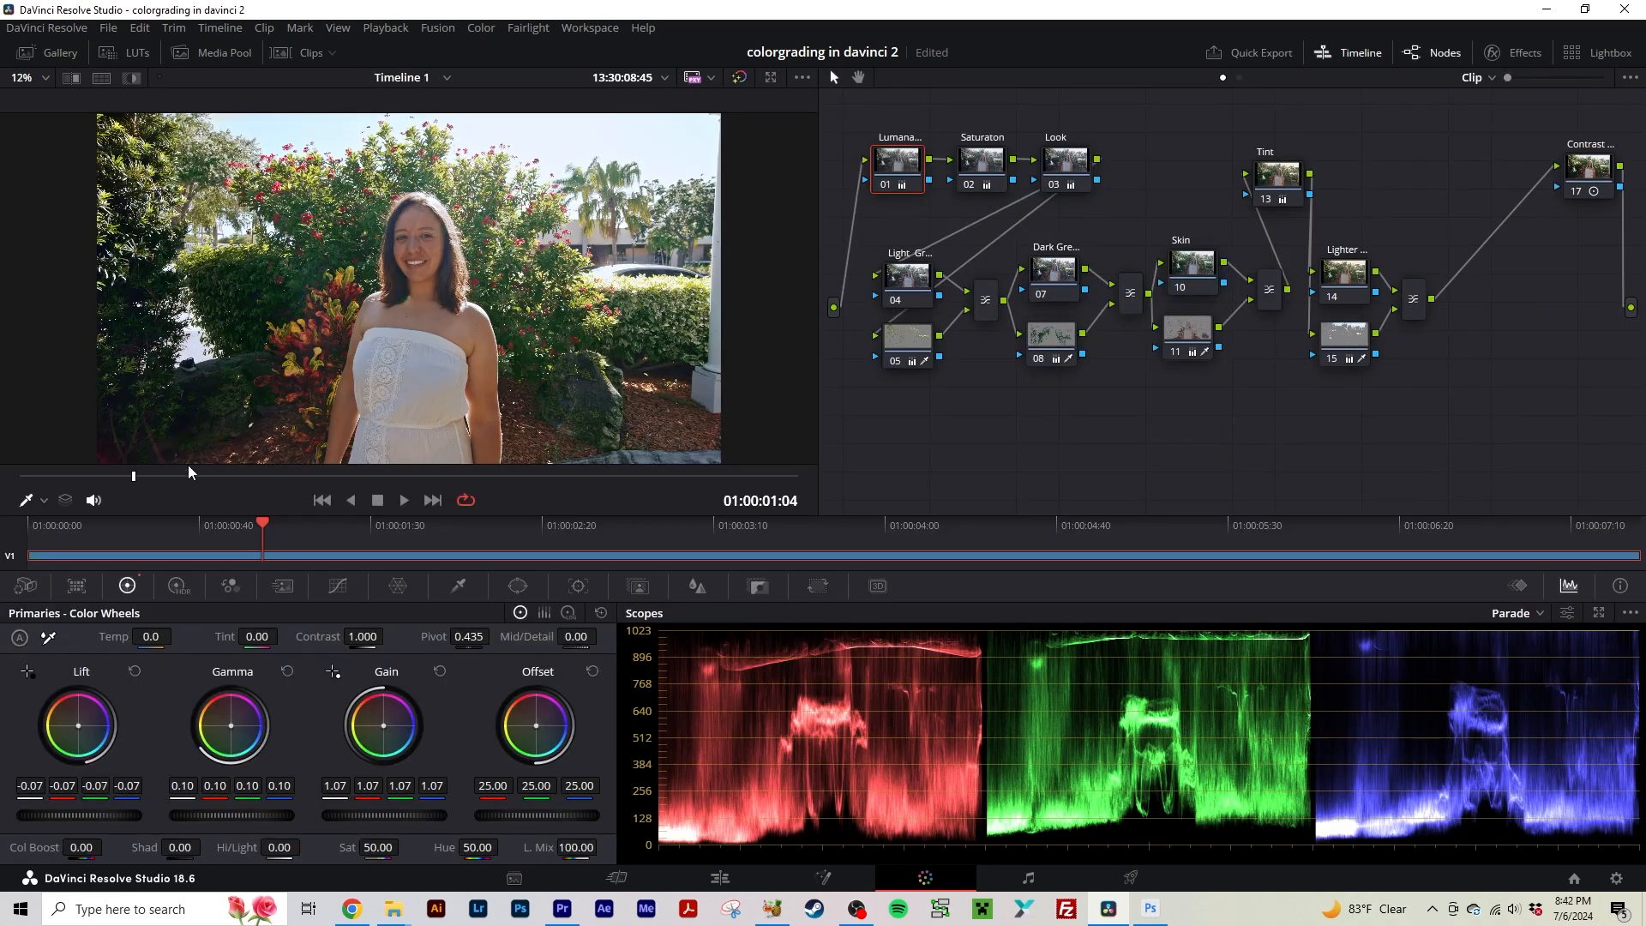
Shift the Lighter node group toward the Contrast node and play the clip from about 01:00:05:15.
drag(199, 477, 577, 476)
drag(1346, 277, 1421, 261)
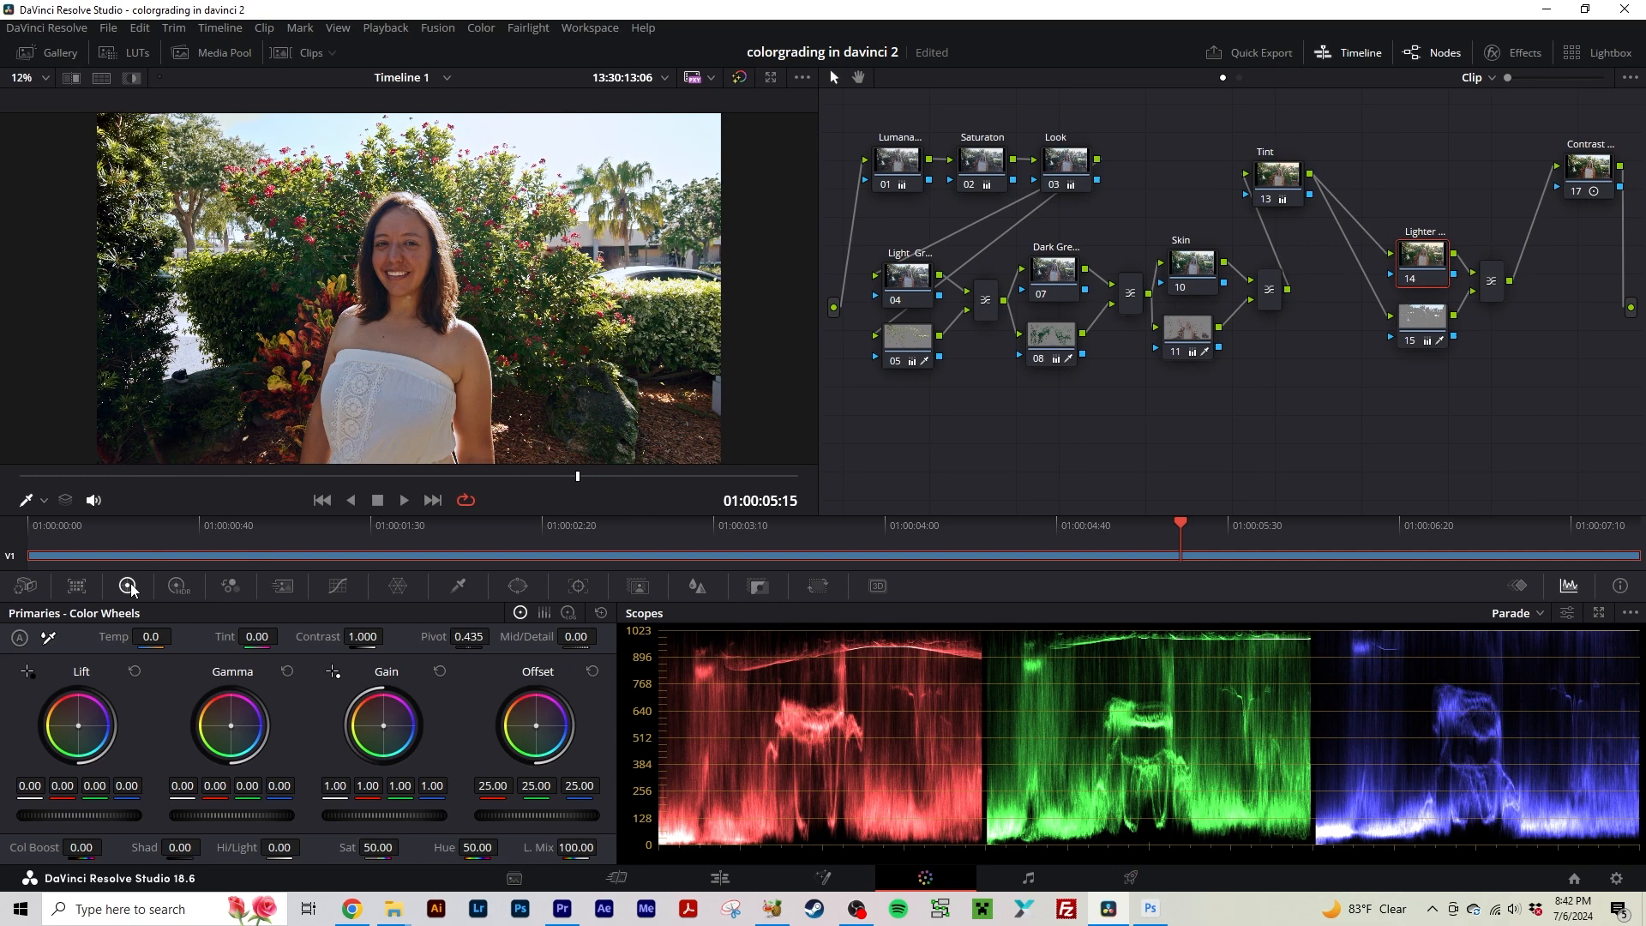
key(space)
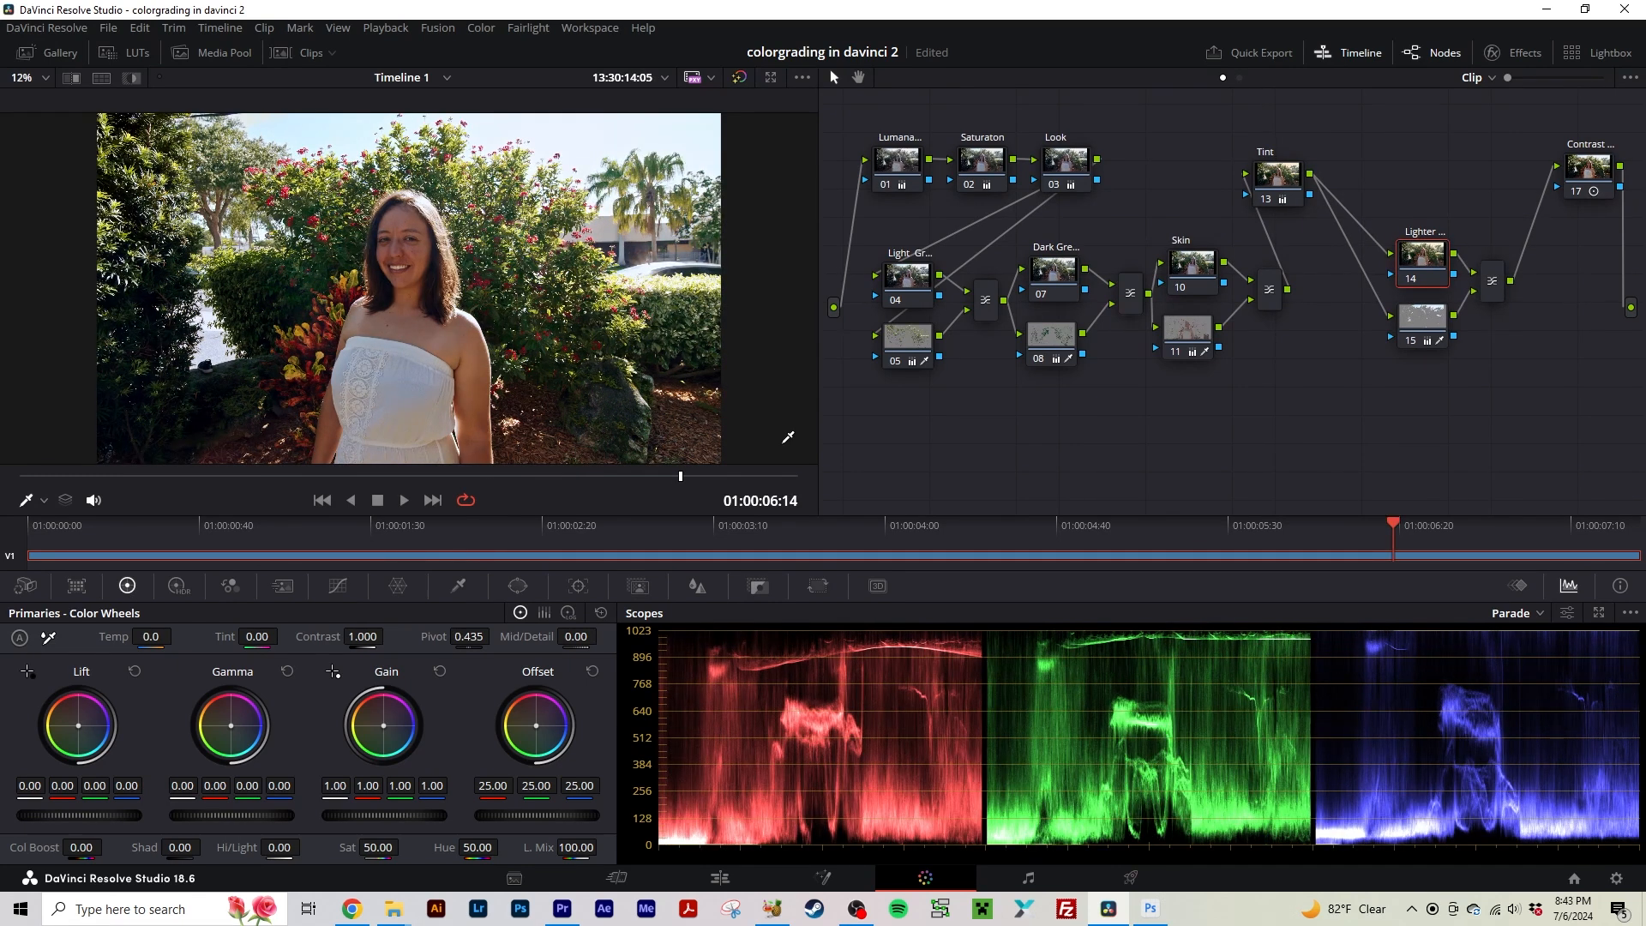